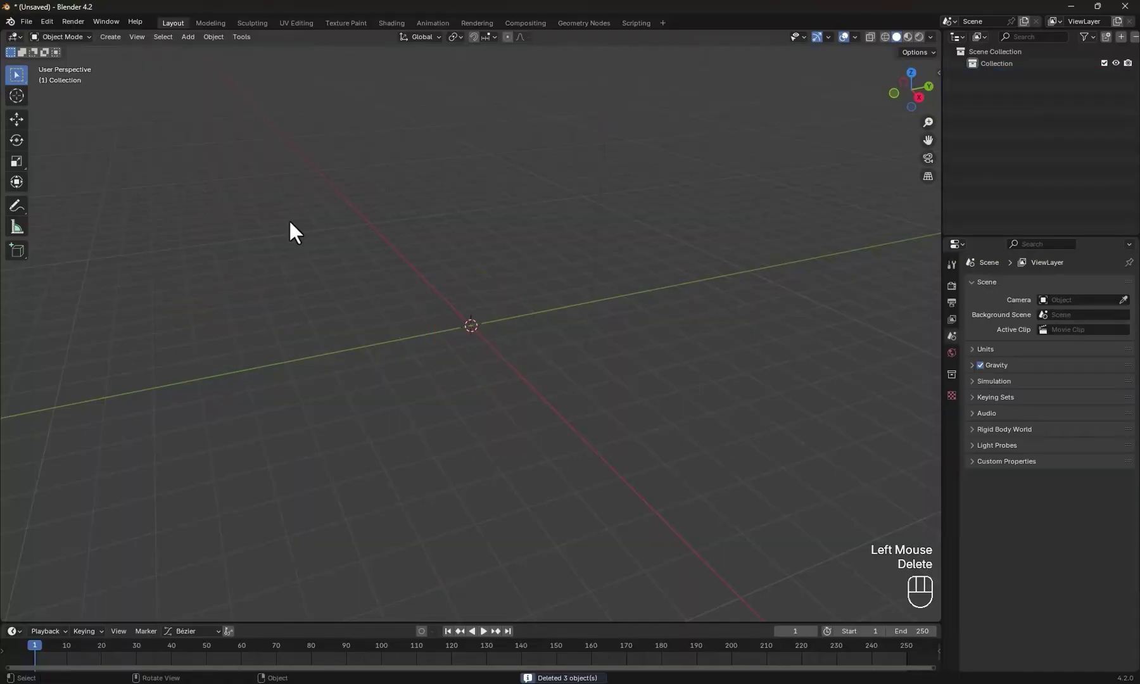
- Add the disco picture as a front-facing reference image with size 3.8
key(KP_1)
key(shift+a)
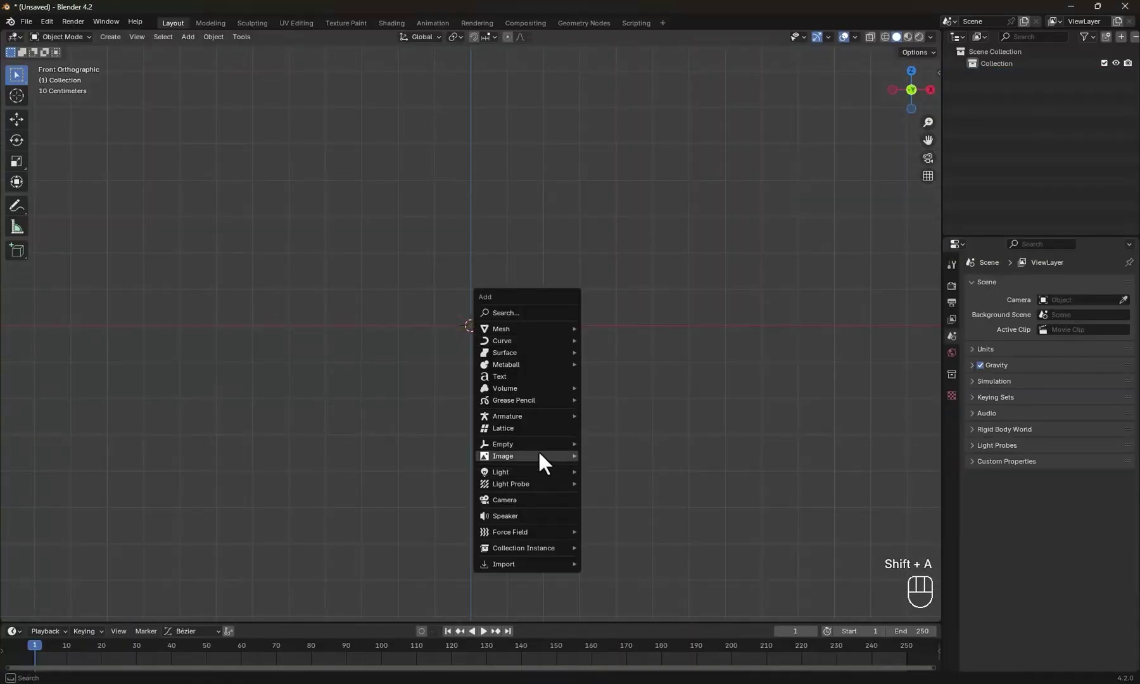
click(614, 455)
double_click(709, 265)
scroll(628, 322, up, 3)
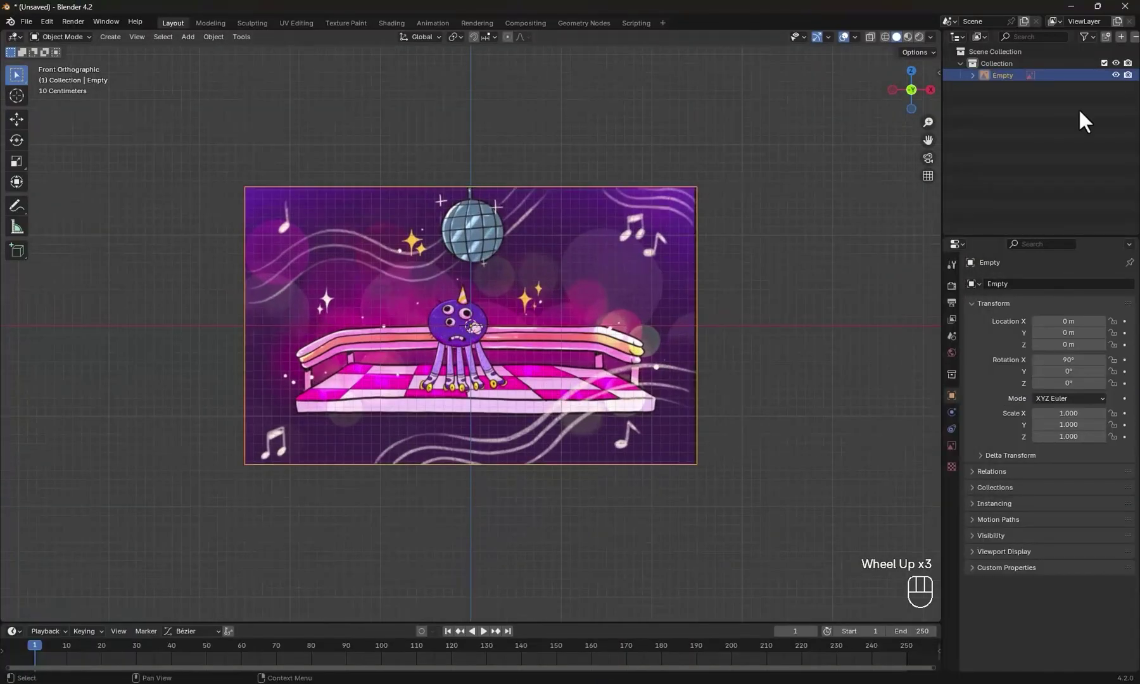
click(1037, 75)
text(3.75)
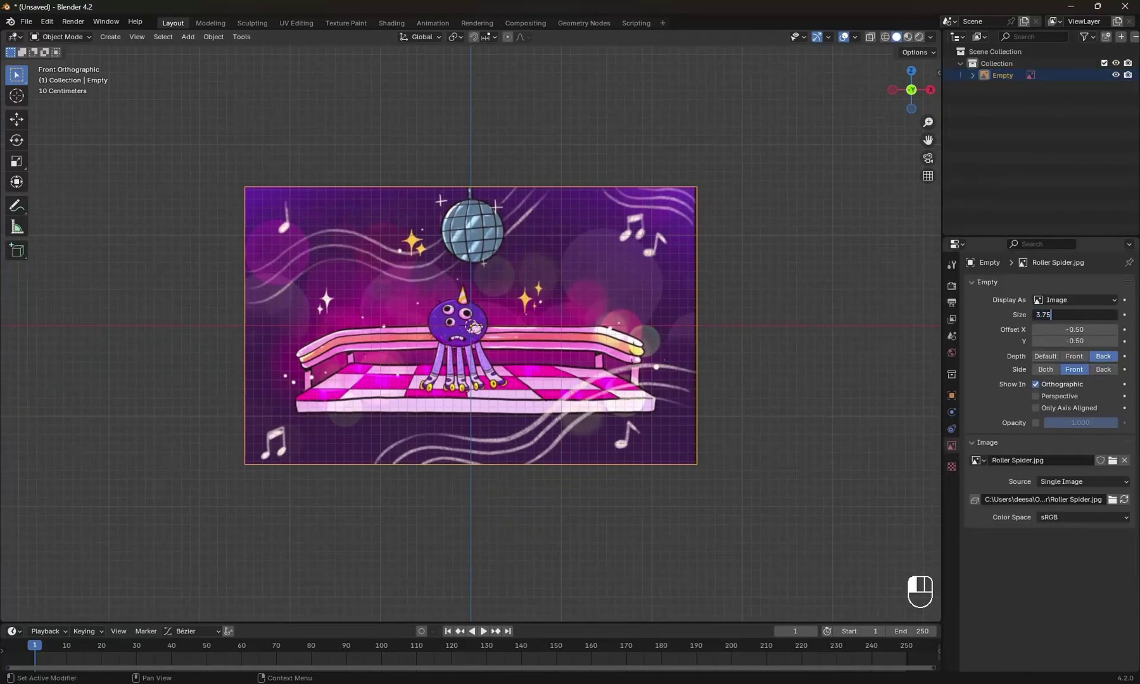
key(Return)
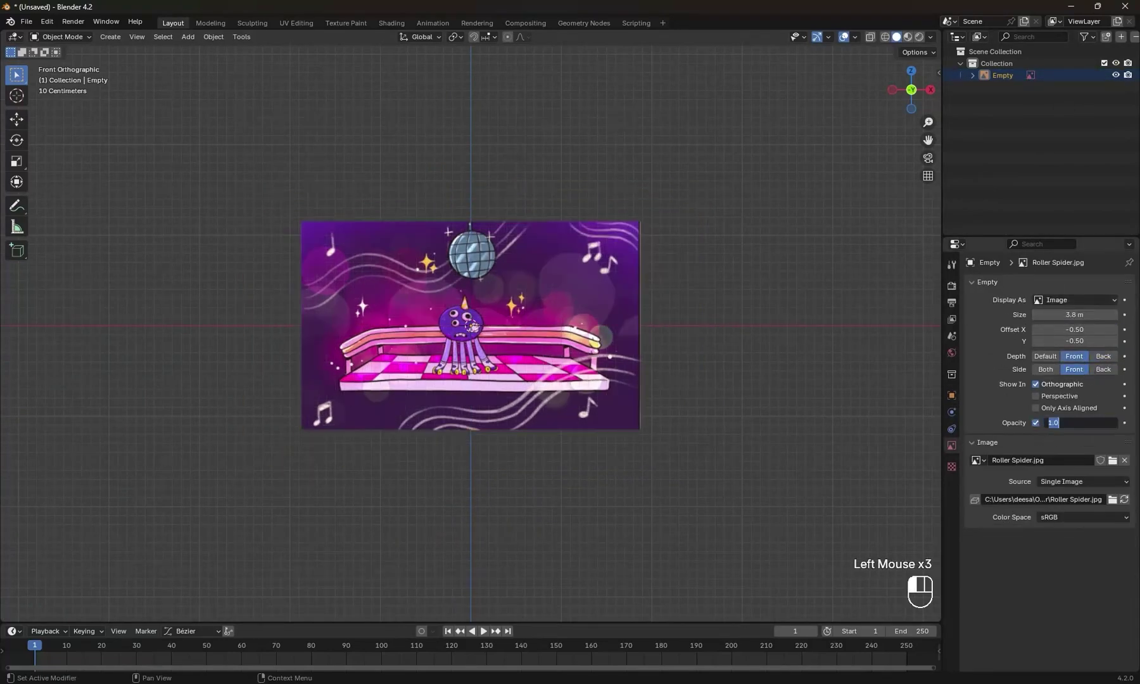
text(0.3)
- Set the reference image opacity to 0.3 and make its collection unselectable
key(Return)
scroll(702, 335, up, 3)
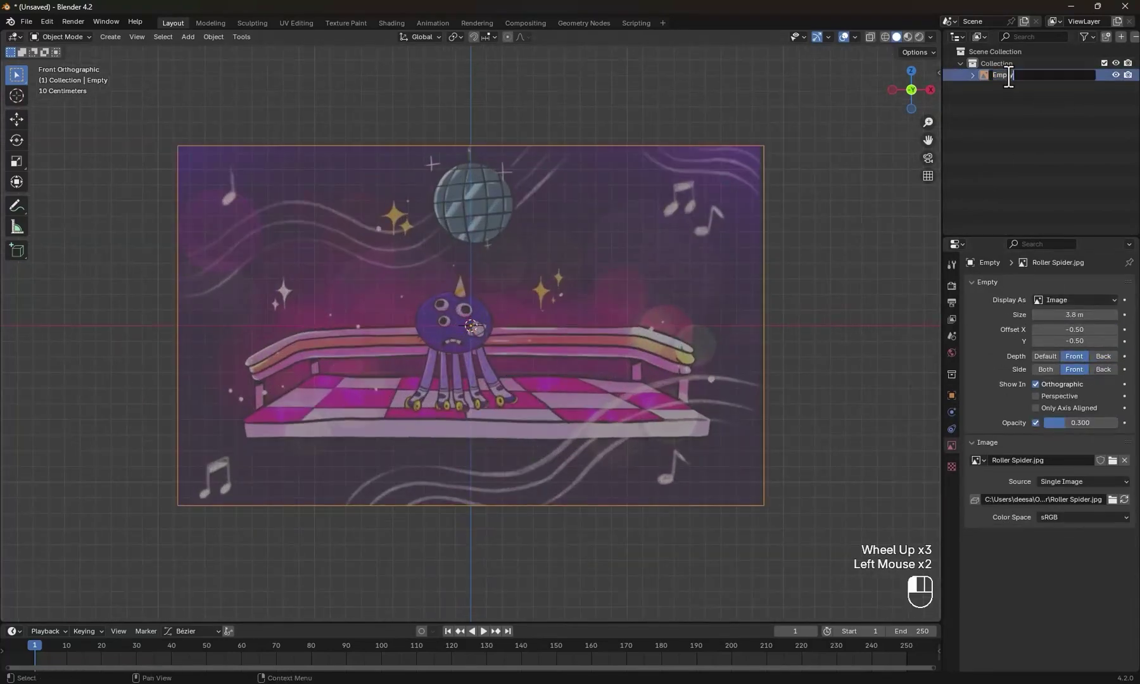
click(1106, 36)
click(1018, 75)
click(1103, 63)
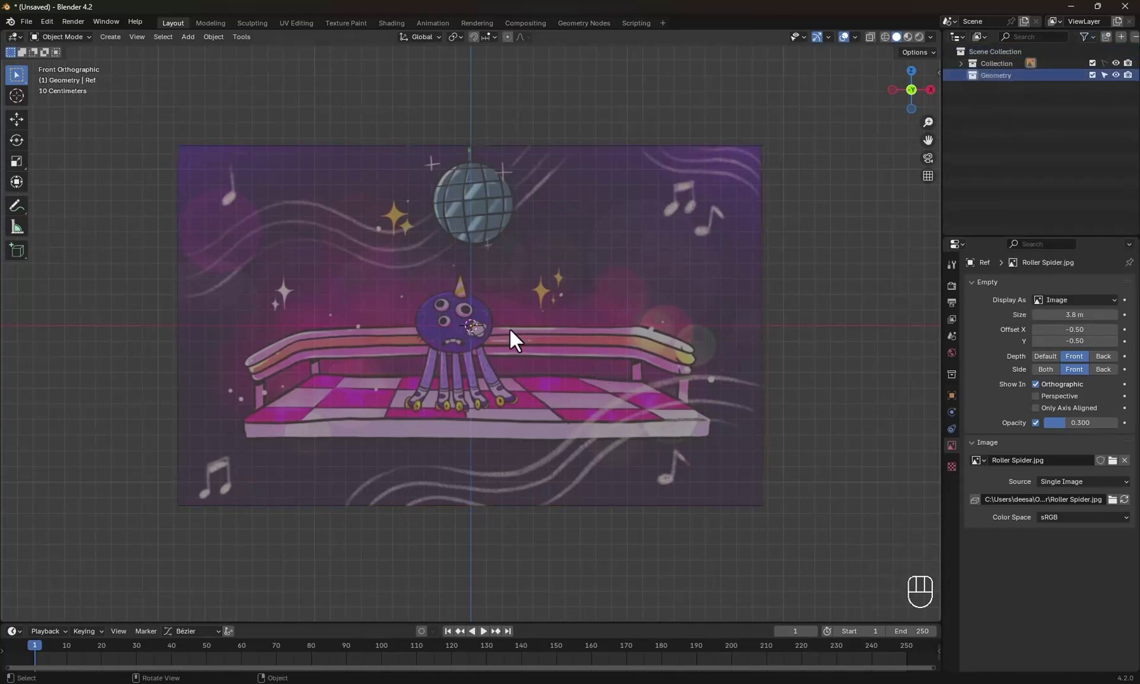
- Add a cube, flatten it into a thin slab and double its X scale
key(shift+a)
click(551, 224)
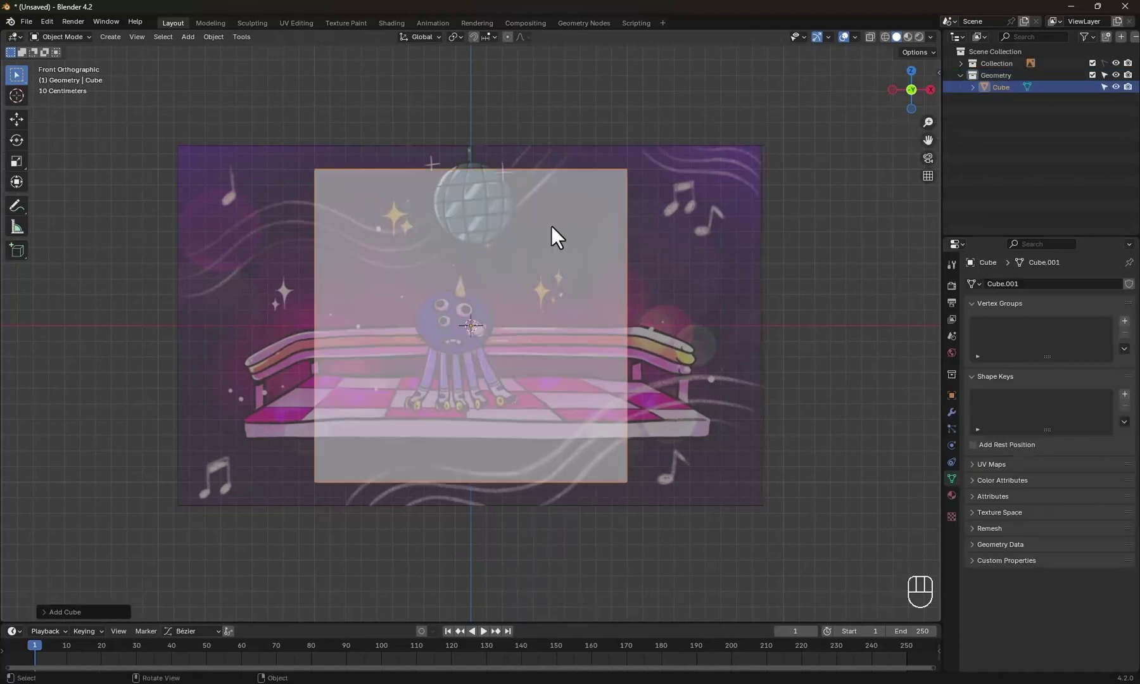
key(s)
key(z)
click(614, 339)
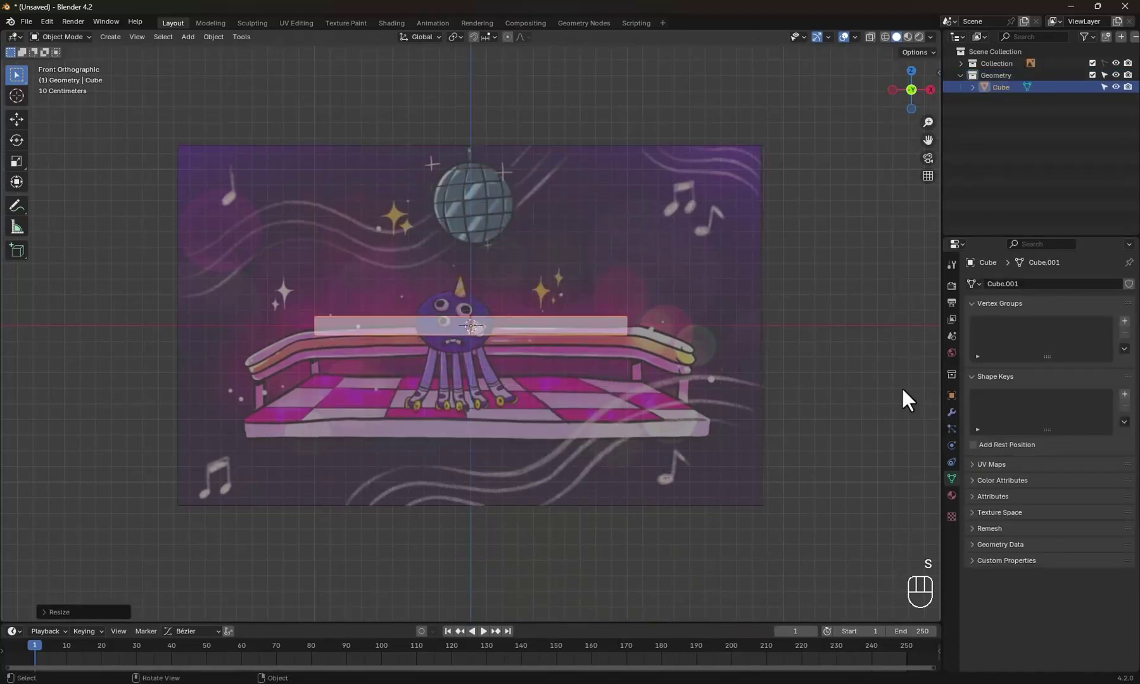
click(951, 394)
text(2)
key(Return)
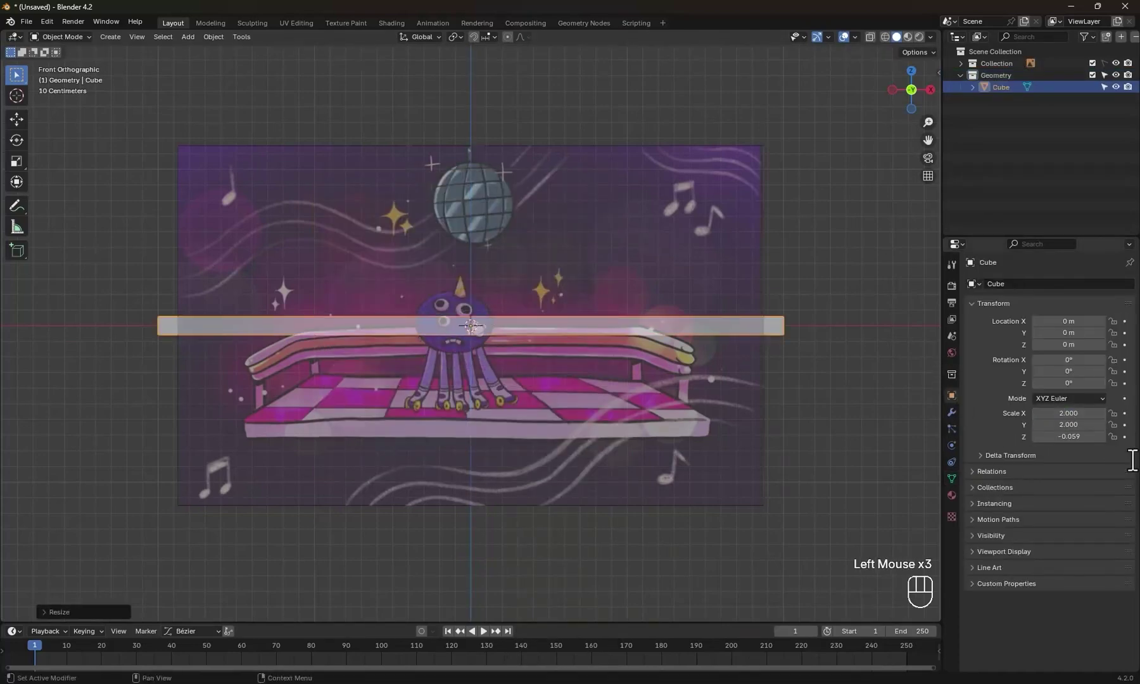
- Lower the slab below the origin and widen it, with Y scale 1.5
key(g)
key(z)
click(473, 383)
key(s)
key(x)
click(637, 472)
key(ctrl+v)
key(KP_7)
scroll(608, 247, down, 2)
- From top view, add a rectangle curve scaled to match the slab outline
key(shift+a)
click(533, 257)
key(shift+a)
mouse_move(476, 272)
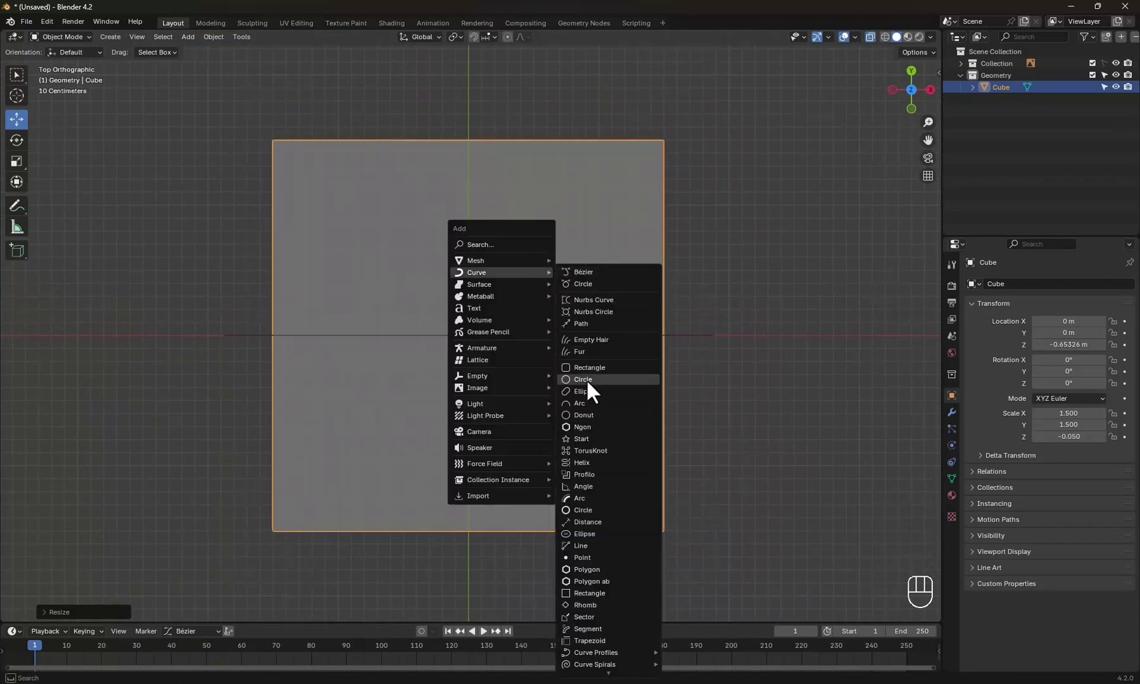
click(589, 367)
key(s)
click(539, 390)
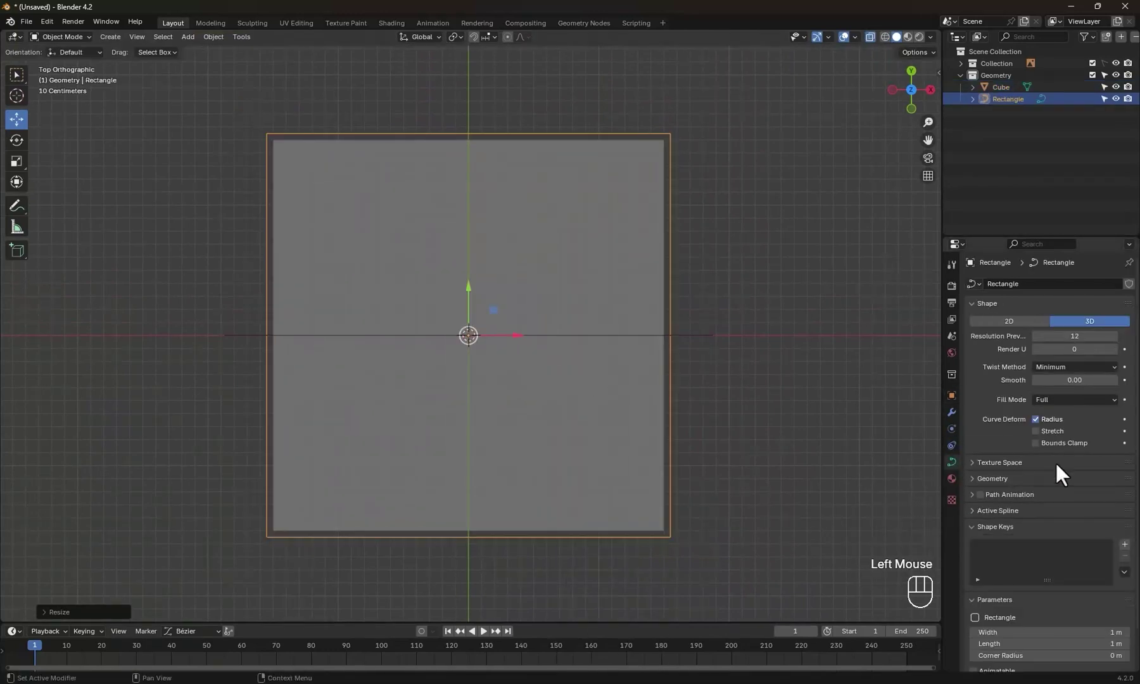
scroll(1009, 498, down, 1)
scroll(1010, 496, down, 2)
- Give the rectangle a 0.015 m bevel depth and subdivide its edges
click(985, 437)
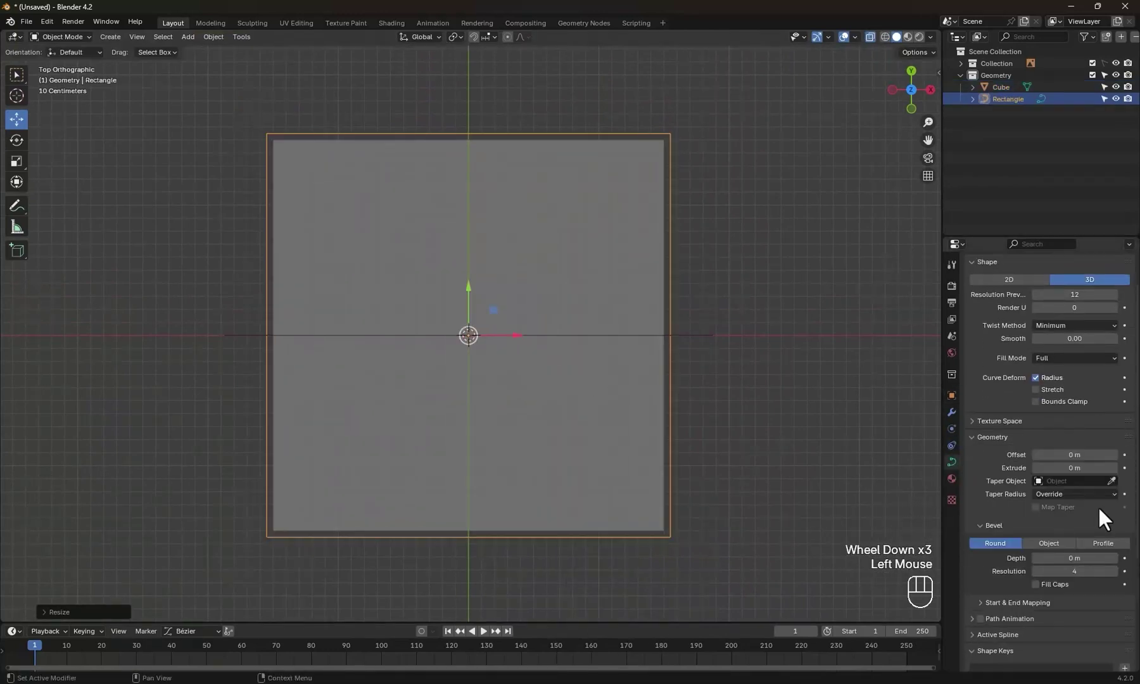
double_click(1115, 558)
key(Tab)
click(714, 332)
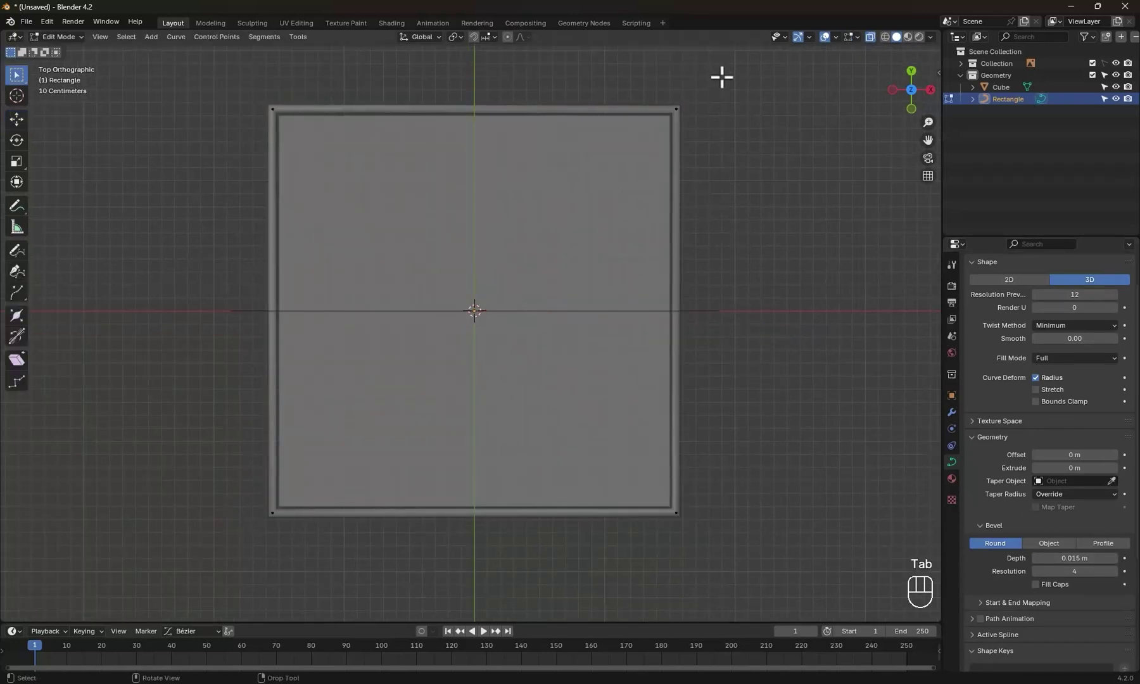
drag(721, 73, 603, 575)
shift+drag(302, 81, 191, 561)
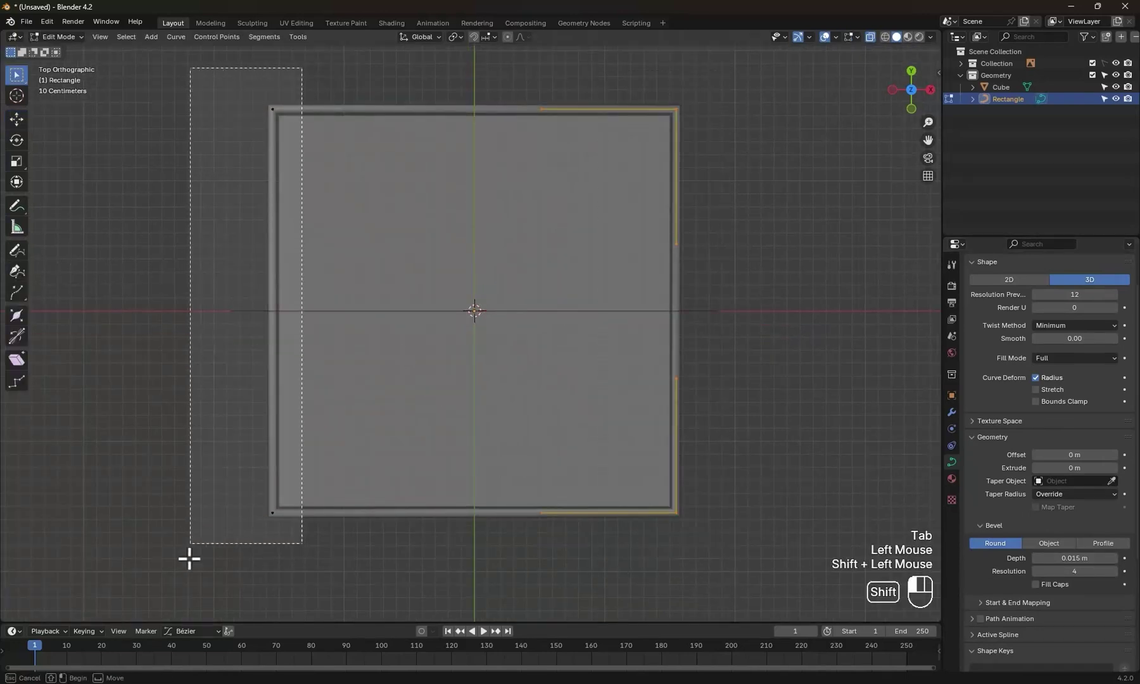
right_click(268, 305)
click(269, 308)
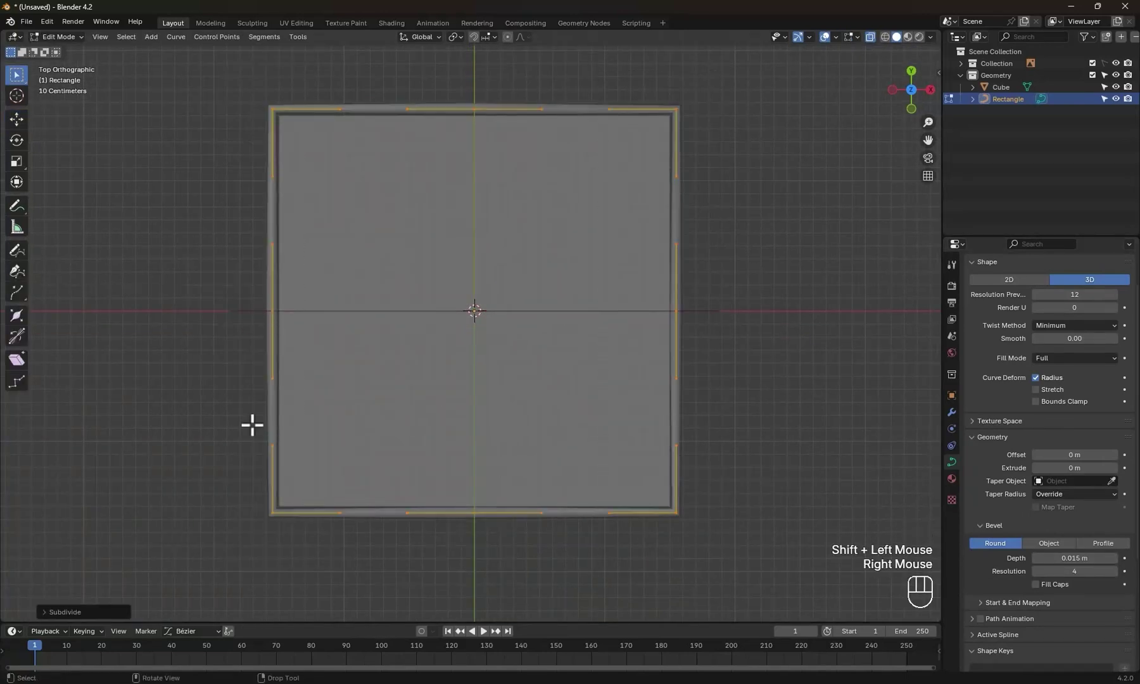
- Convert the rectangle curve rim into a mesh
click(420, 379)
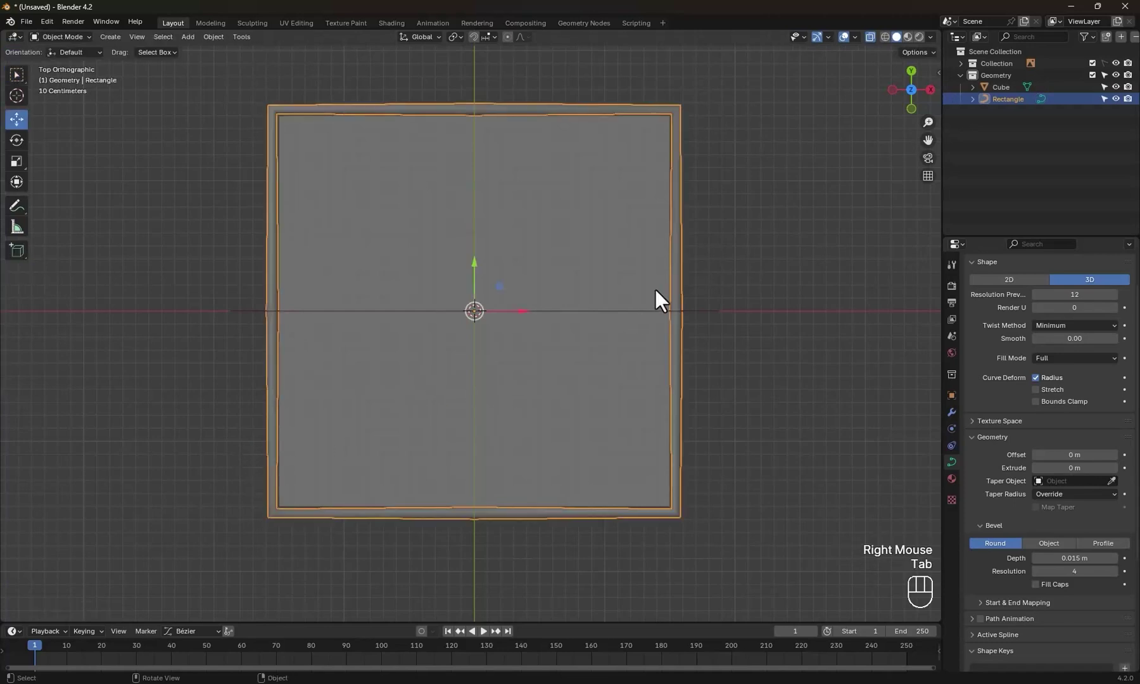
right_click(673, 288)
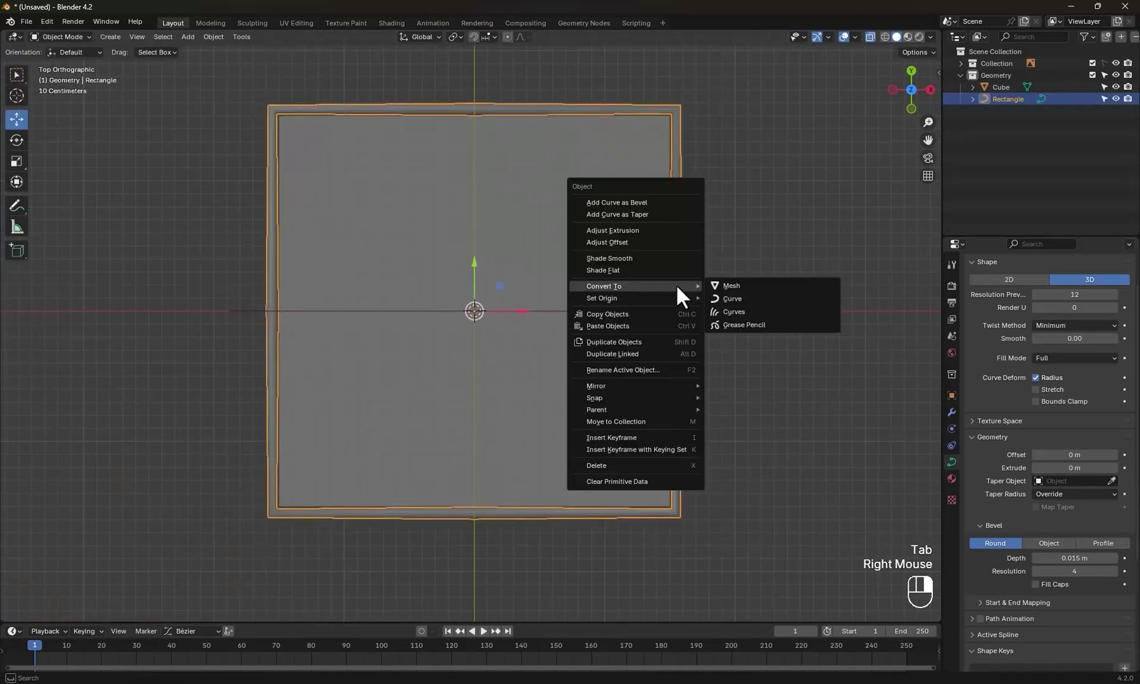
click(737, 287)
- Delete the bottom-half vertices of the rim mesh
key(Tab)
click(785, 404)
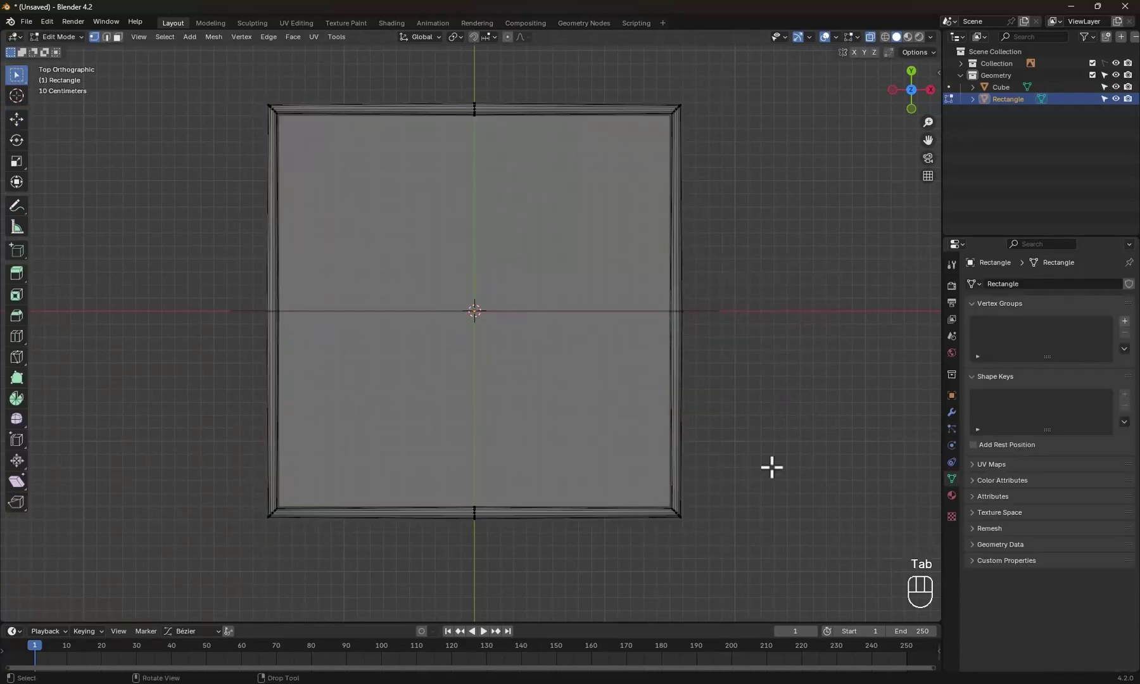
drag(285, 508, 136, 470)
key(Delete)
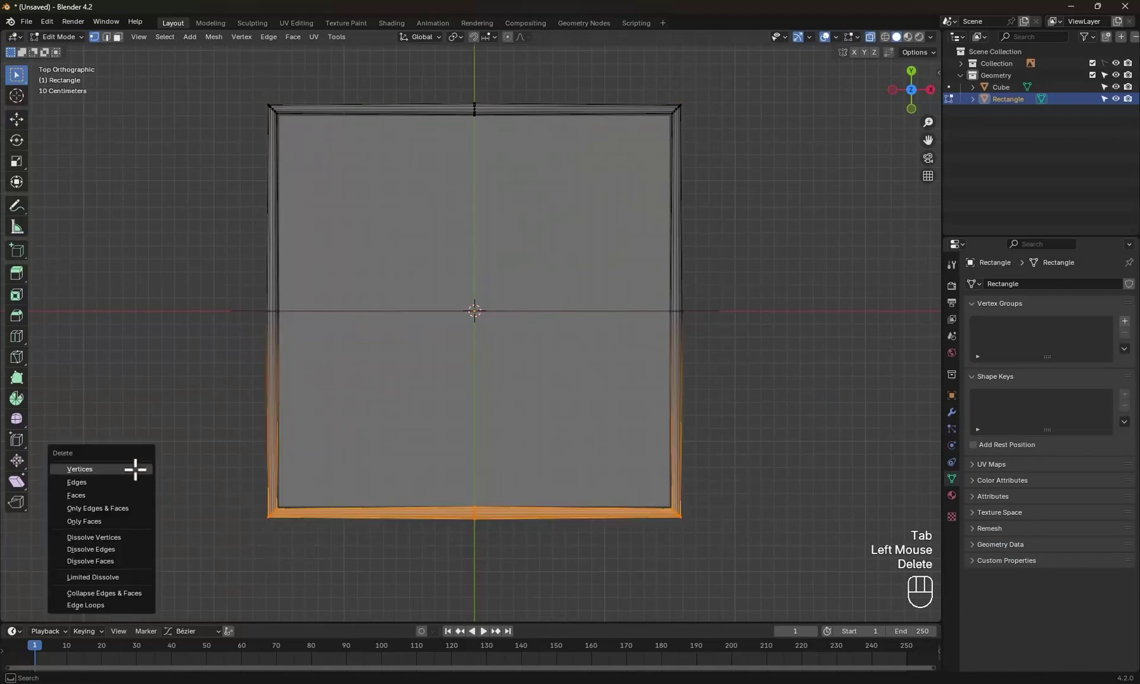
click(135, 470)
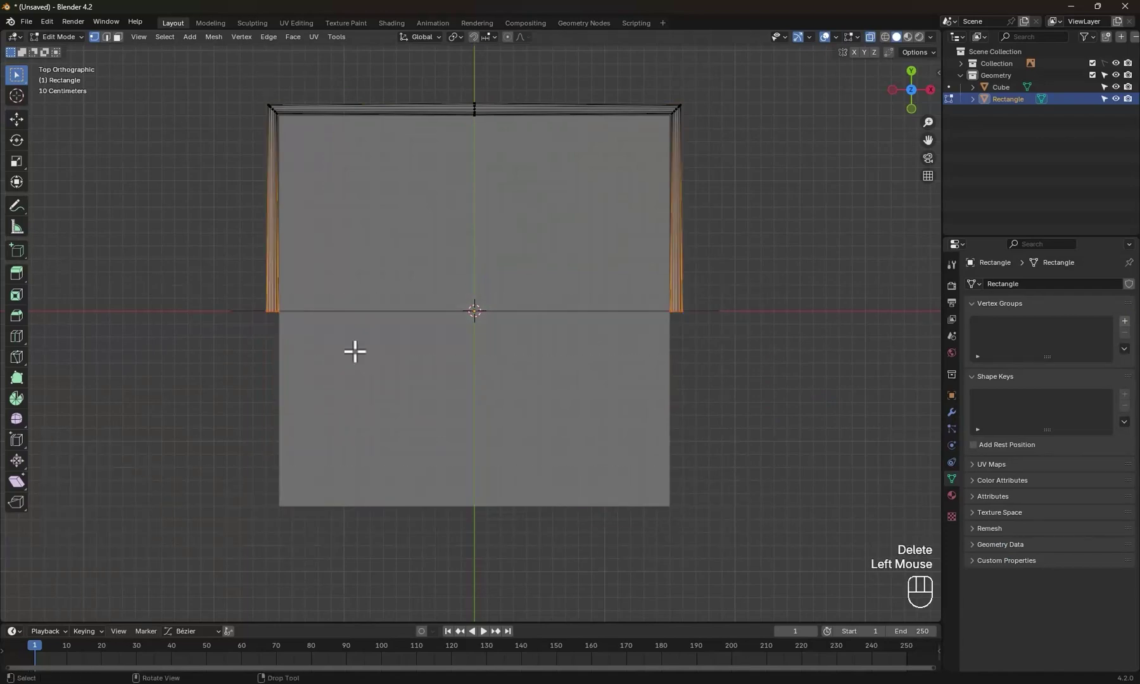
drag(475, 277, 475, 392)
- Resize the rail object in front view, then return to top view
key(Tab)
key(KP_1)
scroll(678, 401, up, 2)
click(676, 401)
key(s)
click(676, 400)
scroll(655, 405, down, 2)
key(KP_7)
scroll(712, 513, up, 1)
- Select the left and top rail edges and move them into position
key(Tab)
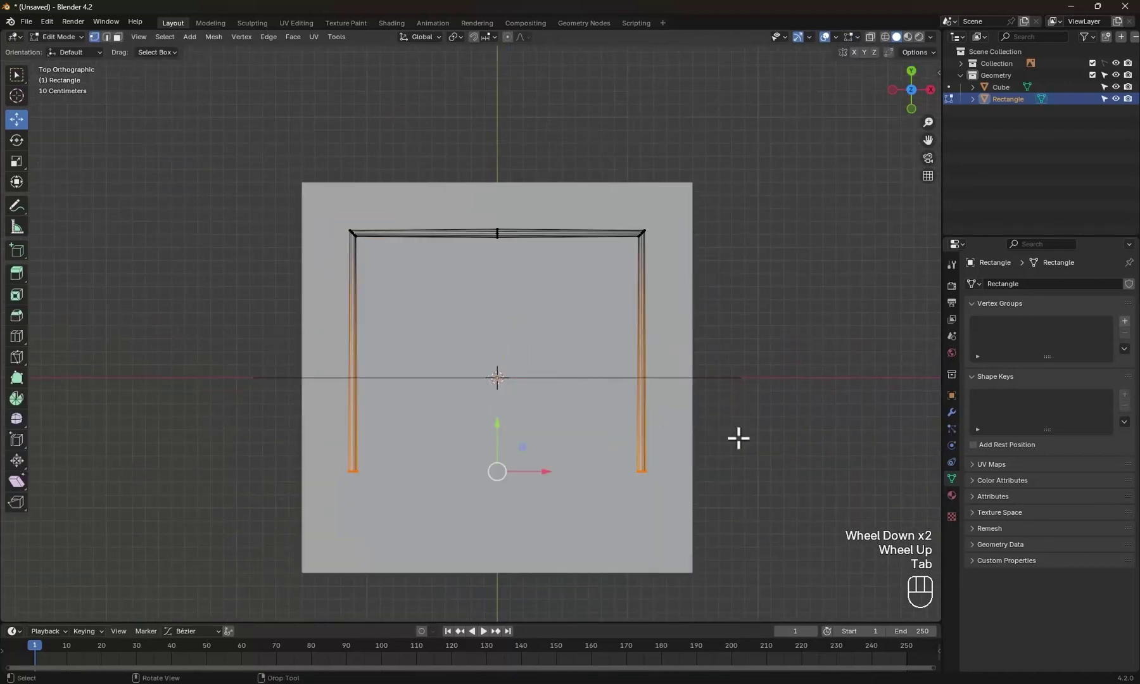
key(ctrl+z)
double_click(354, 356)
scroll(222, 192, up, 1)
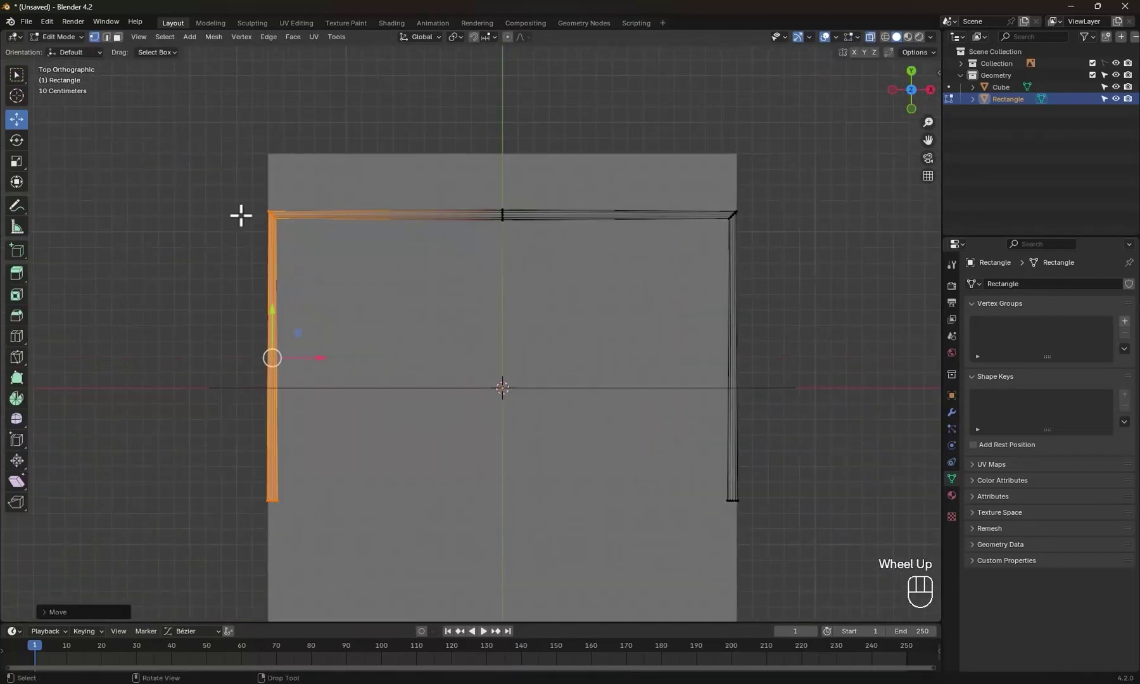
double_click(496, 161)
key(g)
click(496, 110)
- Select a rail edge loop, then orbit to view the open tube end
shift+middle_drag(499, 356, 204, 285)
double_click(496, 343)
scroll(561, 339, down, 2)
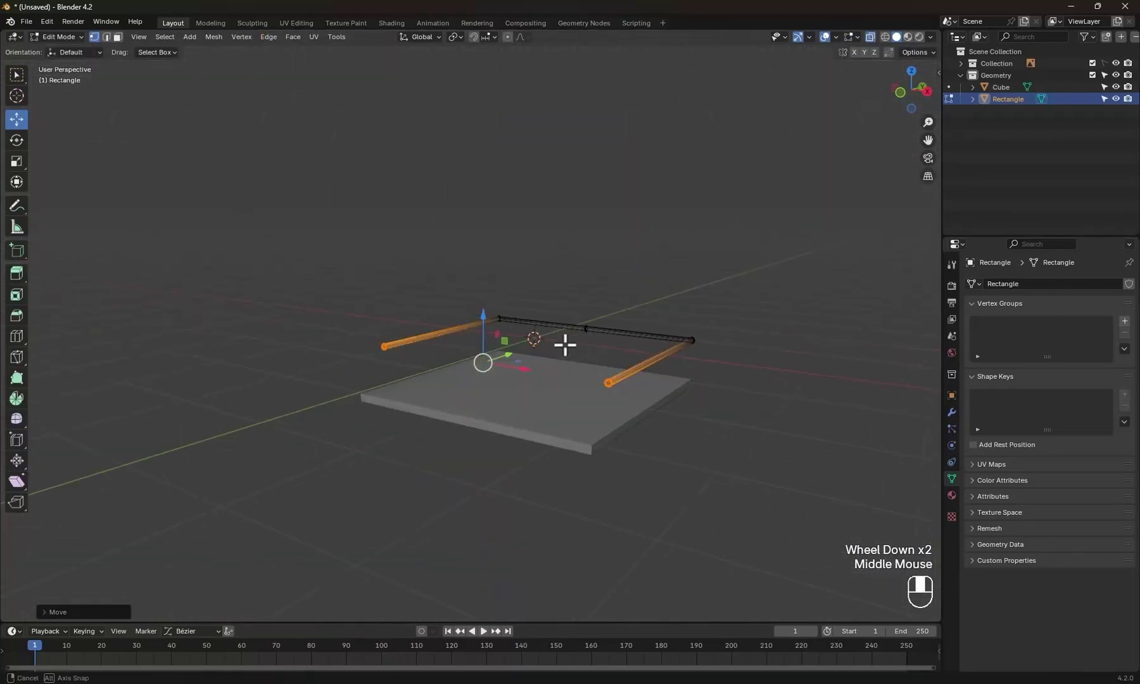
key(KP_1)
key(Tab)
shift+middle_drag(663, 421, 282, 309)
scroll(283, 311, up, 4)
click(393, 332)
scroll(393, 332, down, 1)
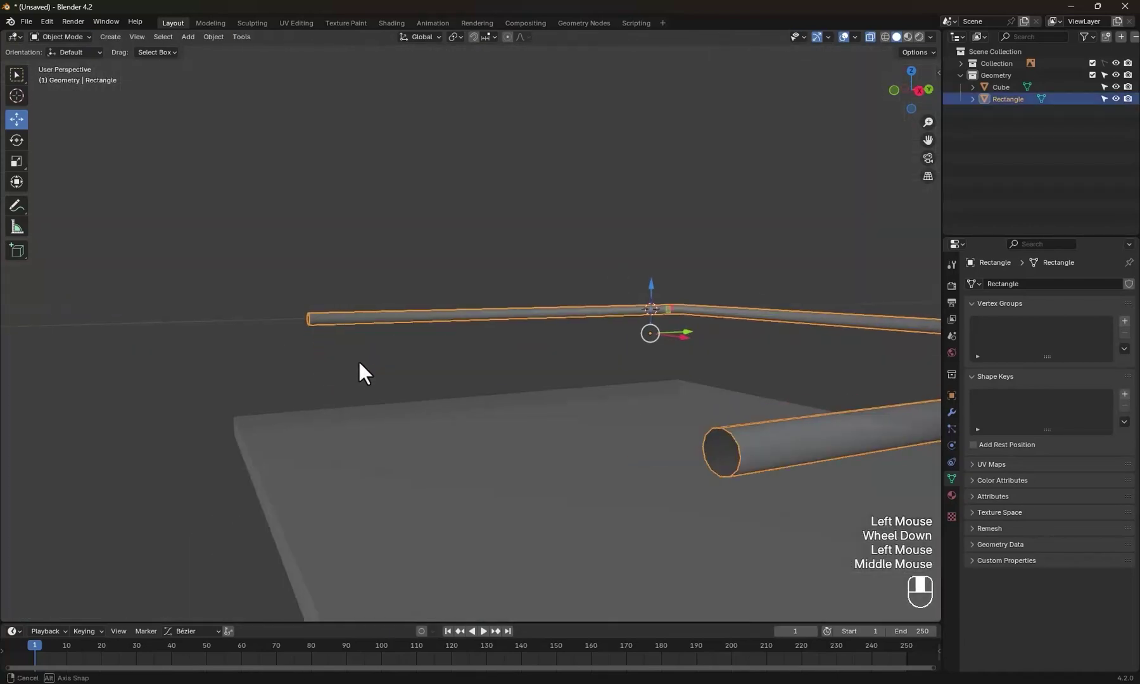
middle_drag(393, 331, 355, 356)
- Extrude the tube's open end loop and shrink it inward
key(Tab)
click(655, 403)
alt+click(623, 392)
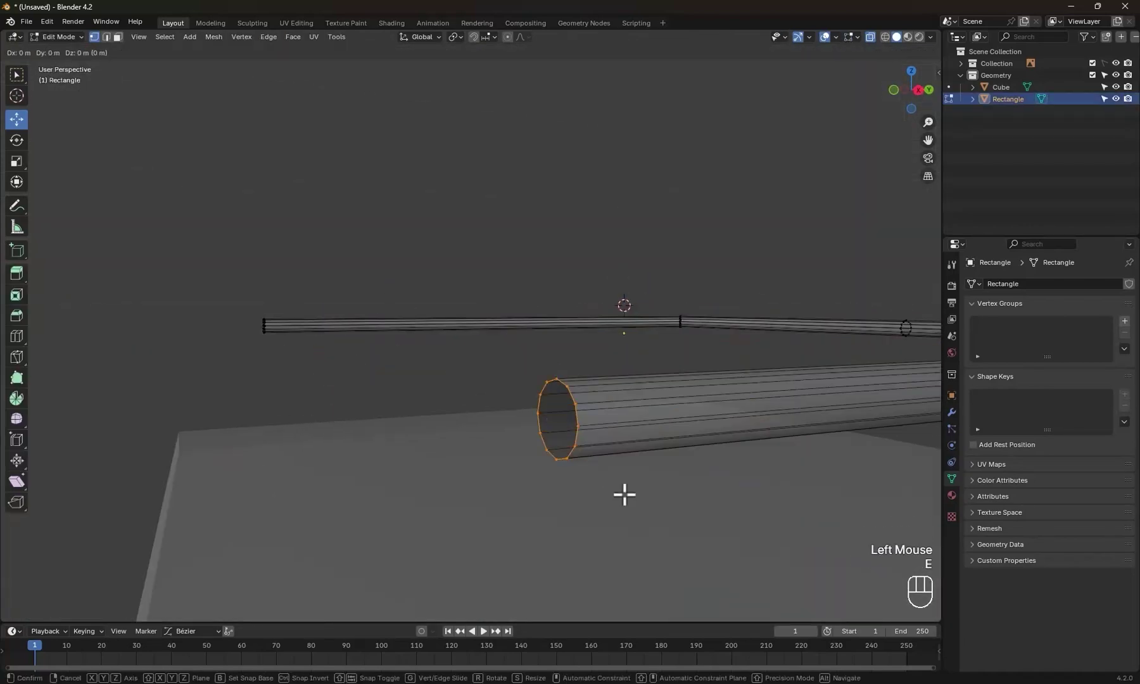
key(e)
key(s)
click(603, 472)
- From the side view, extrude several more rings to build the cap
key(KP_3)
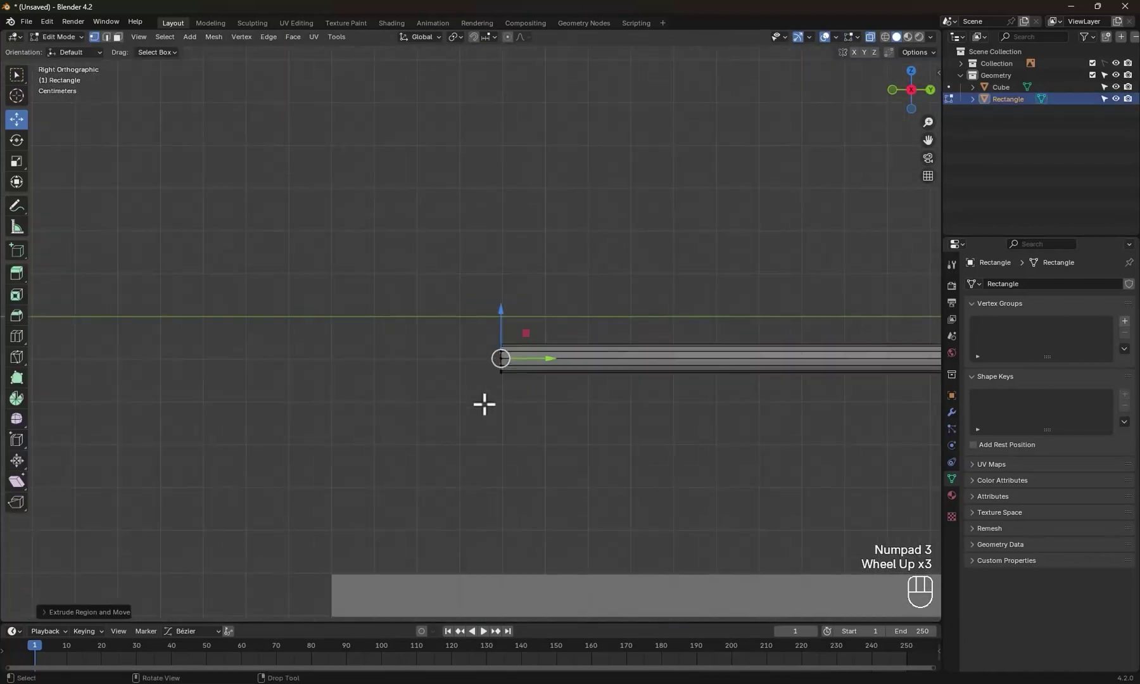
scroll(485, 405, up, 5)
key(e)
click(583, 409)
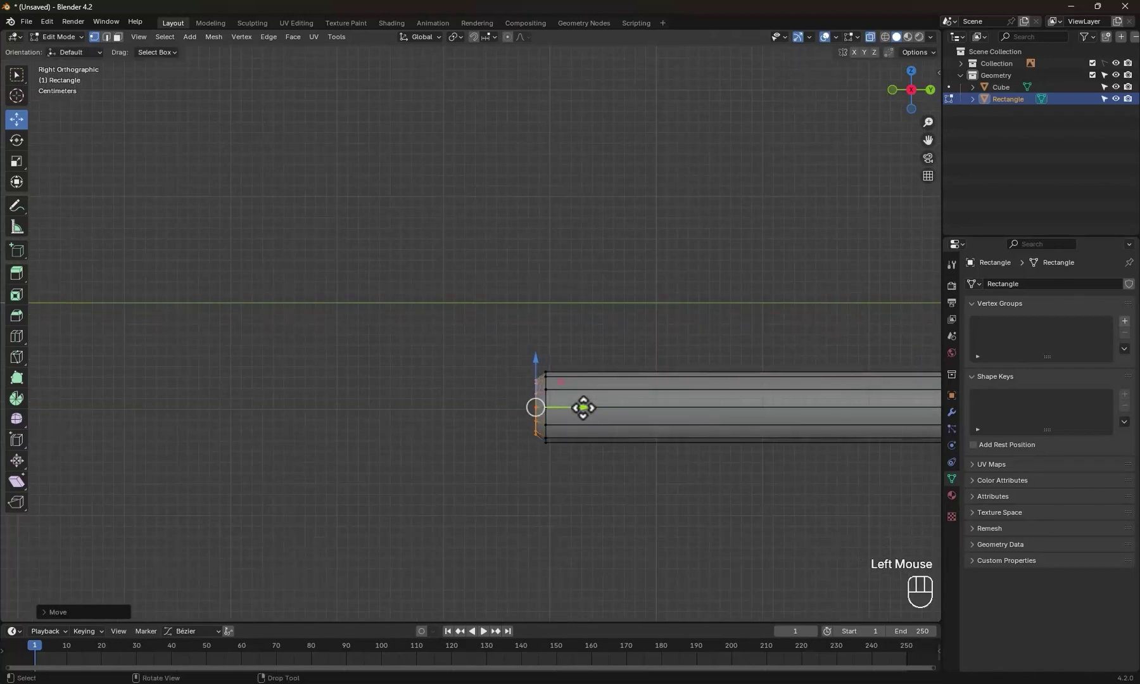
key(e)
click(579, 434)
key(e)
click(574, 408)
scroll(543, 423, up, 1)
shift+middle_drag(570, 418, 544, 423)
key(e)
click(519, 385)
scroll(525, 429, down, 4)
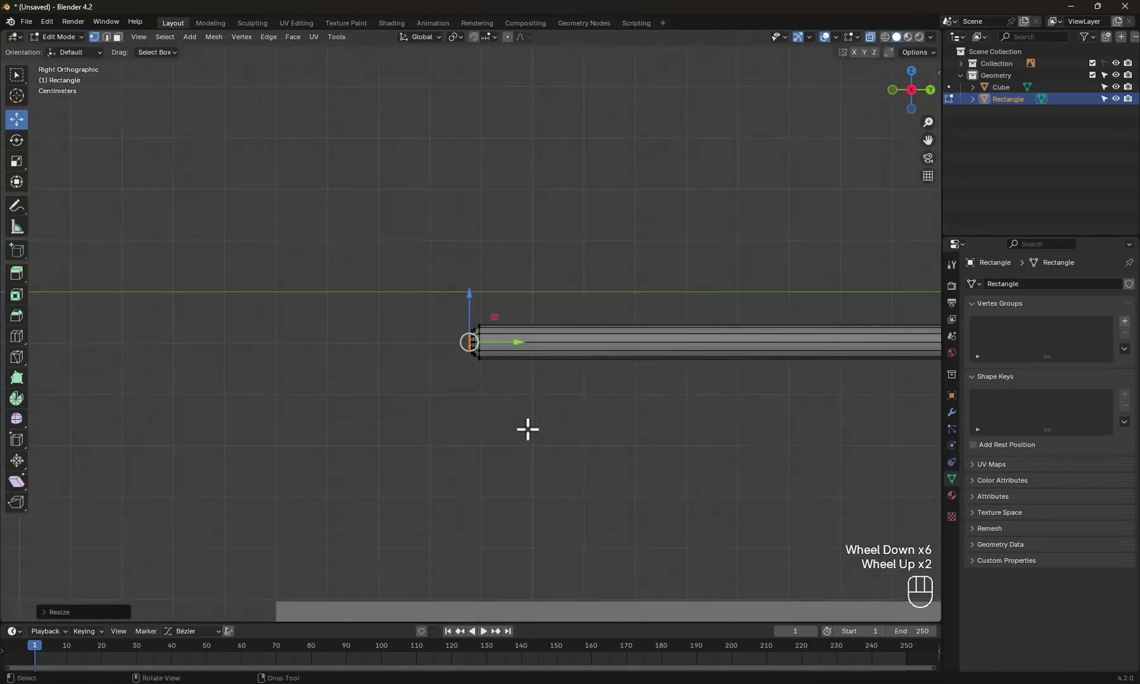
- Extrude a cap edge loop and scale it into a tapered tip
middle_drag(445, 400, 330, 379)
key(ctrl+KP_3)
scroll(547, 397, up, 2)
shift+middle_drag(579, 398, 347, 378)
alt+click(414, 383)
key(e)
key(s)
click(461, 431)
scroll(498, 419, down, 7)
middle_drag(516, 427, 401, 409)
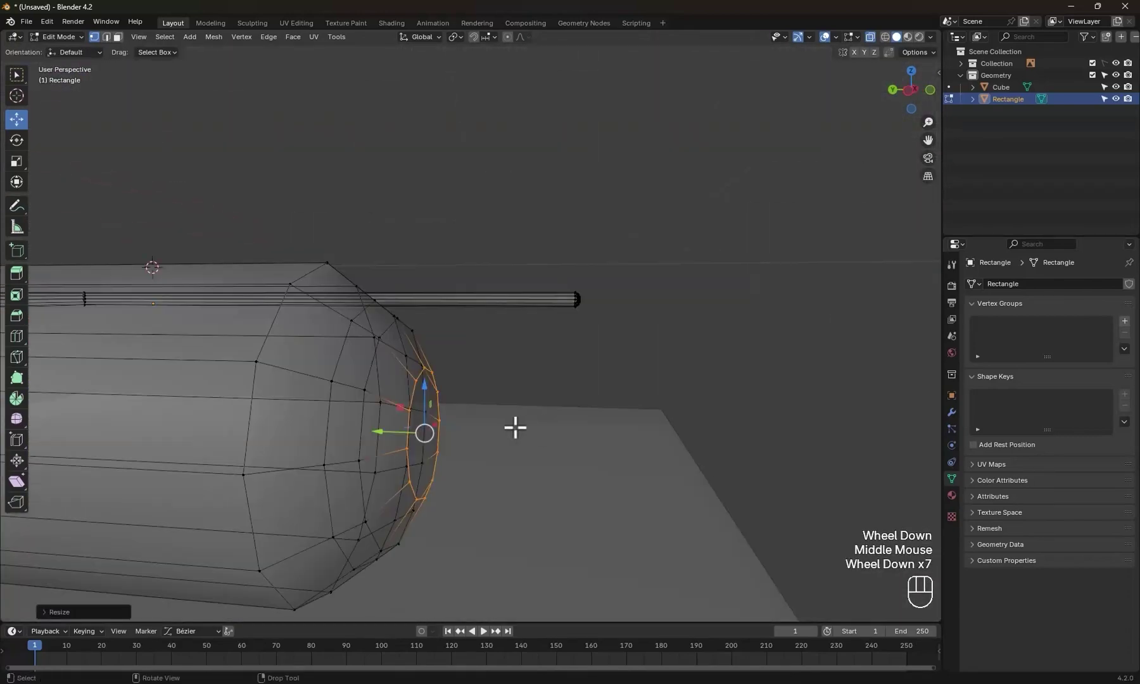
- Undo the cap edits, then bevel the rim's corner edges
key(ctrl+z)
key(ctrl+z)
key(ctrl+z)
scroll(400, 409, up, 3)
key(Tab)
click(627, 342)
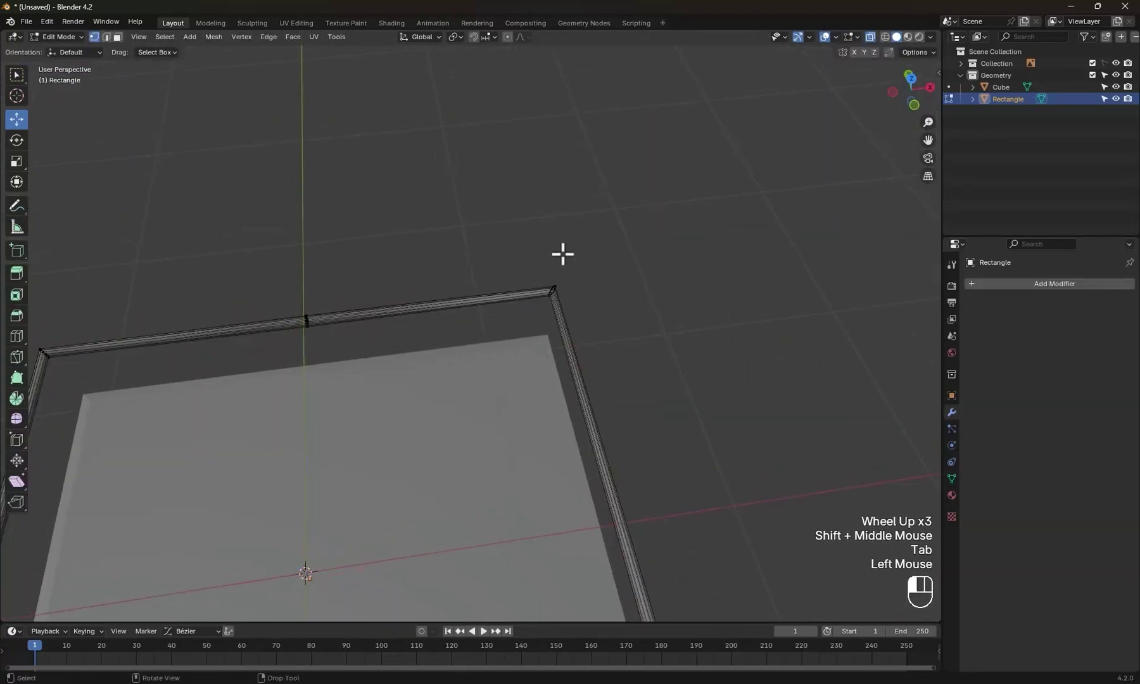
click(535, 314)
mouse_move(535, 314)
shift+middle_down()
mouse_move(473, 347)
mouse_move(267, 294)
shift+middle_up()
shift+click(472, 347)
drag(230, 253, 303, 335)
key(ctrl+b)
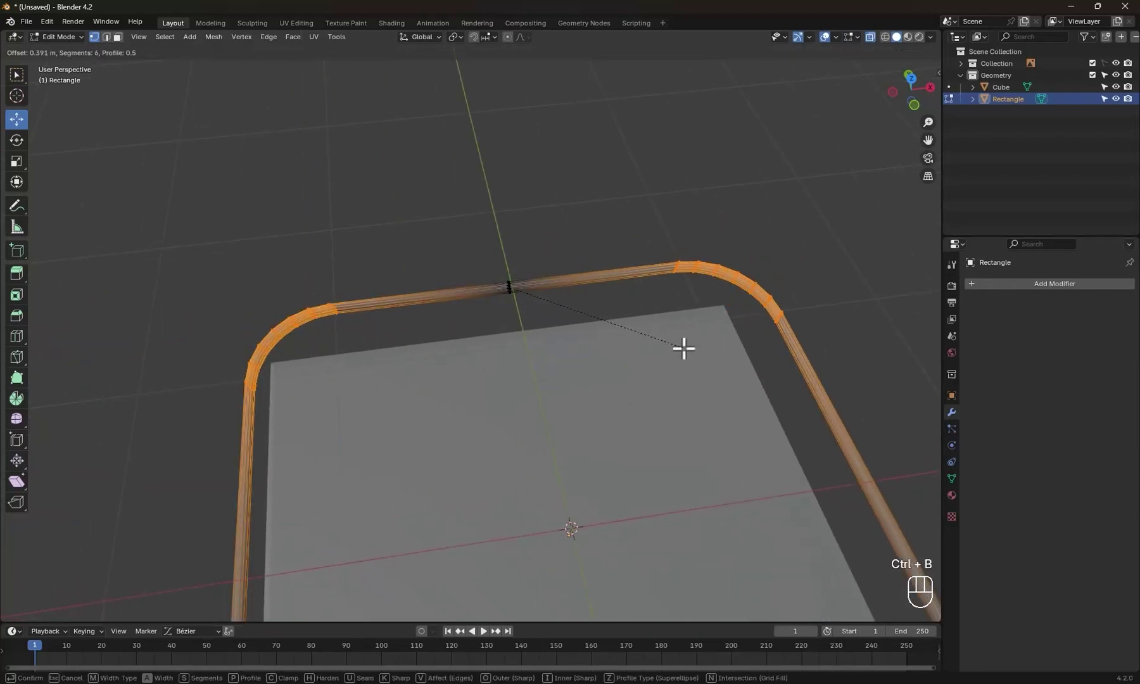
click(644, 314)
- Select the floor slab in top view and apply its scale
key(KP_7)
shift+middle_drag(730, 374, 636, 435)
key(Tab)
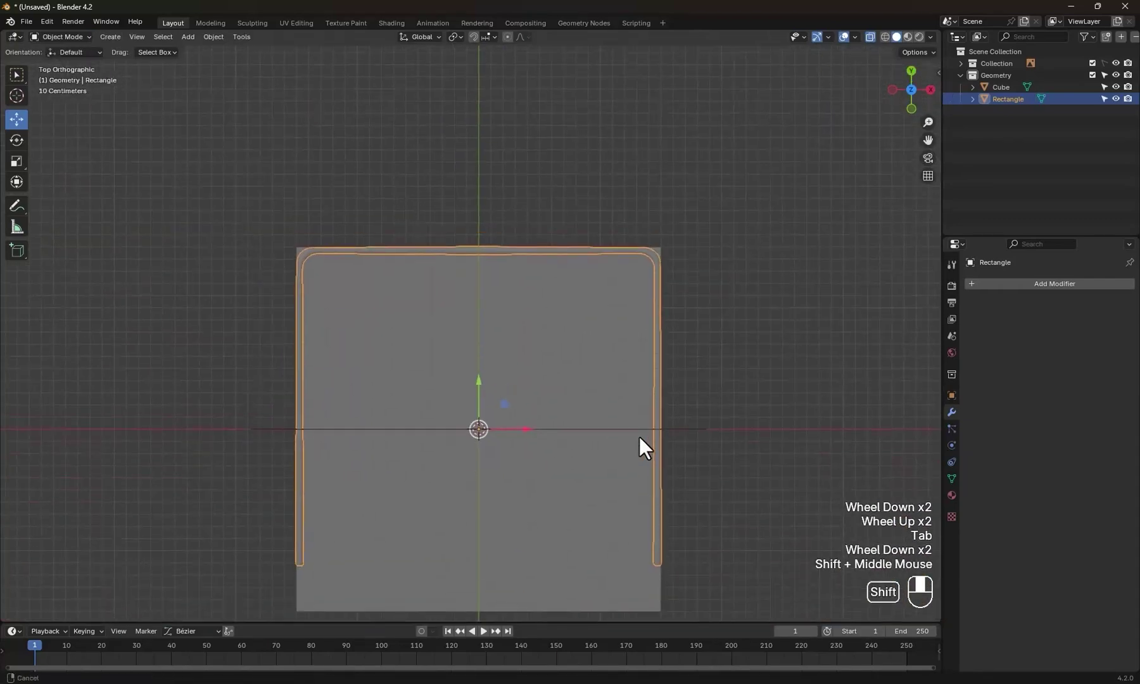
click(637, 435)
key(Tab)
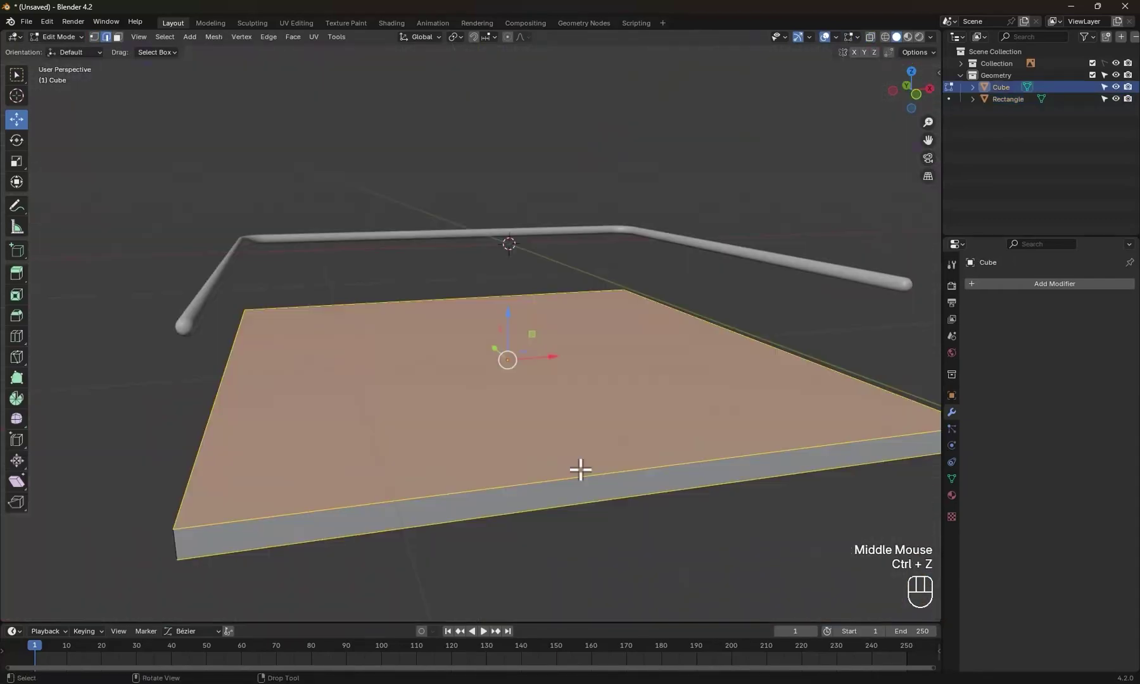
key(ctrl+z)
scroll(584, 468, down, 1)
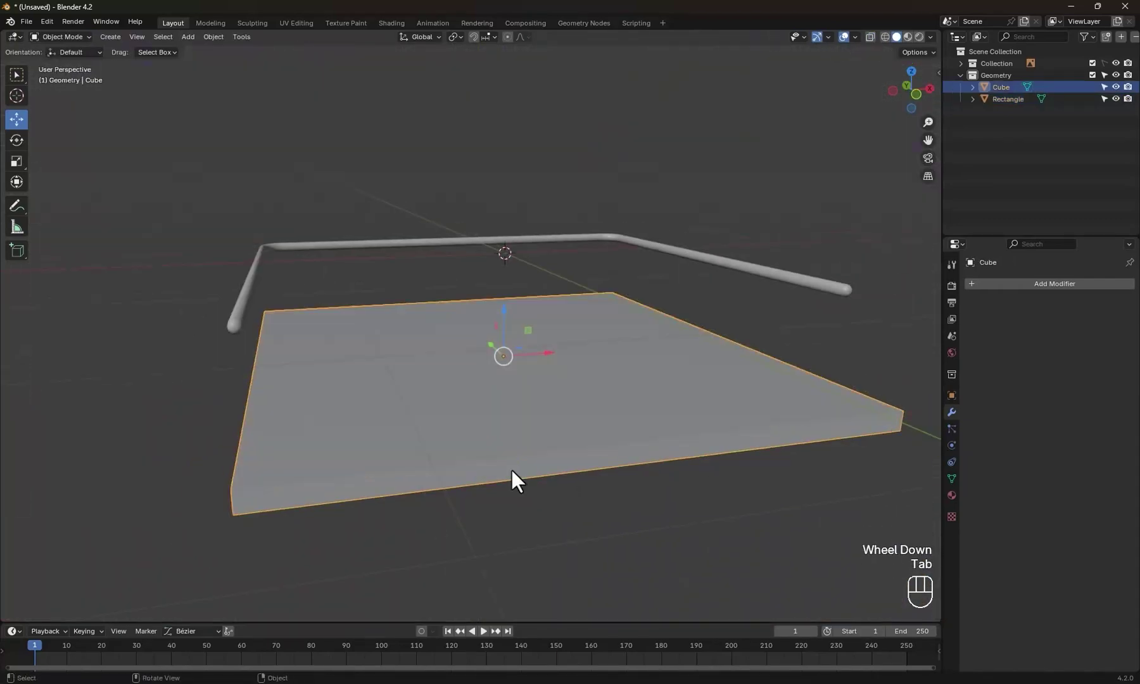
key(ctrl+a)
click(590, 460)
- Bevel all the slab's edges into rounded edges
mouse_move(591, 460)
middle_down()
mouse_move(587, 413)
mouse_move(629, 440)
mouse_move(594, 432)
middle_up()
key(Tab)
key(a)
key(a)
click(647, 390)
key(ctrl+b)
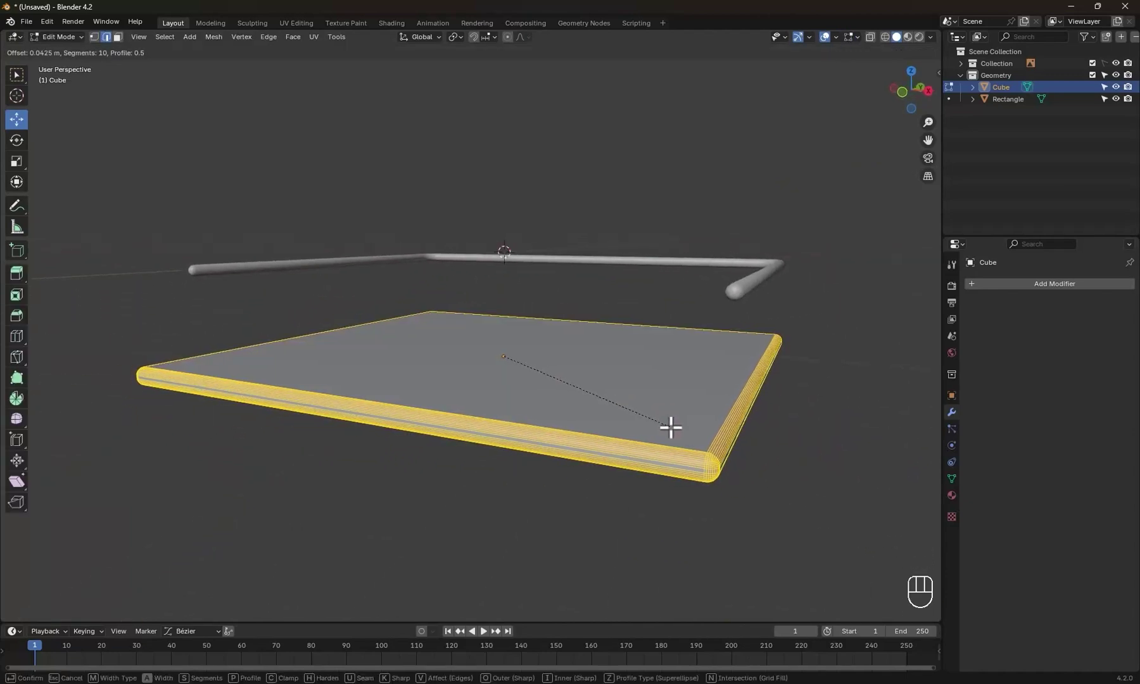
click(669, 428)
scroll(605, 463, down, 1)
- Duplicate the railing as Rectangle.001
middle_drag(606, 463, 645, 492)
key(Tab)
key(shift+d)
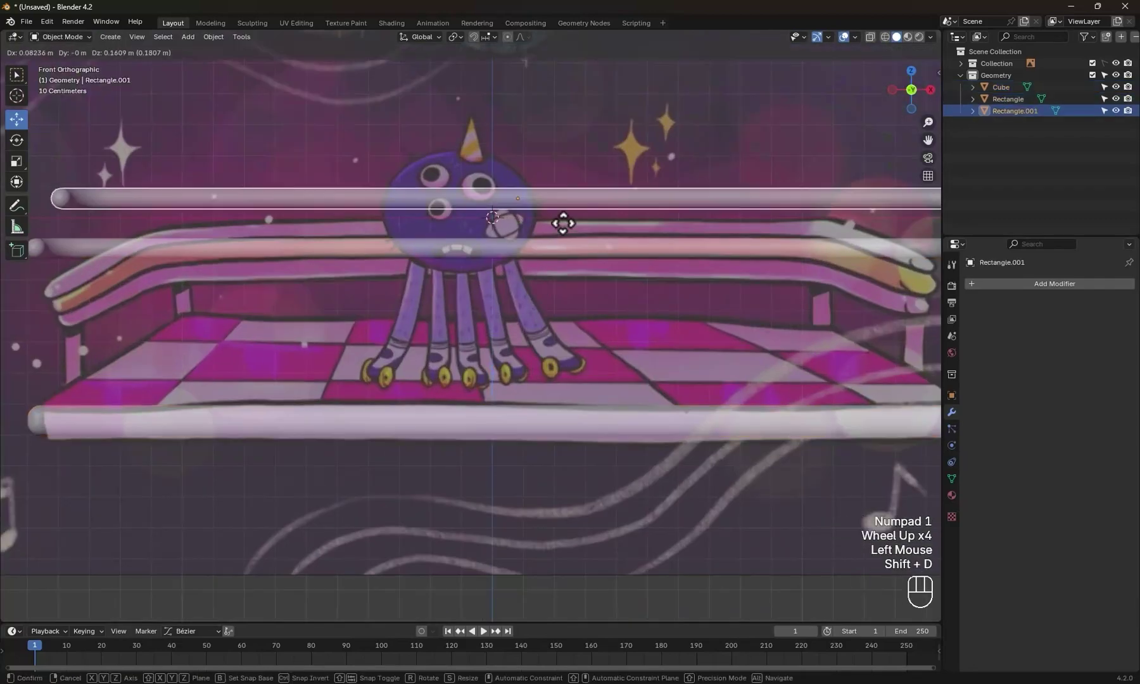
- Stack the railing copy above the first and add a third railing higher
click(562, 222)
key(shift+d)
click(534, 214)
middle_drag(570, 356, 632, 380)
key(KP_1)
scroll(478, 375, up, 2)
mouse_move(477, 376)
shift+middle_down()
mouse_move(511, 376)
mouse_move(466, 323)
shift+middle_up()
scroll(511, 376, up, 2)
- Add a cylinder, scale it down and enter its Edit Mode
key(shift+a)
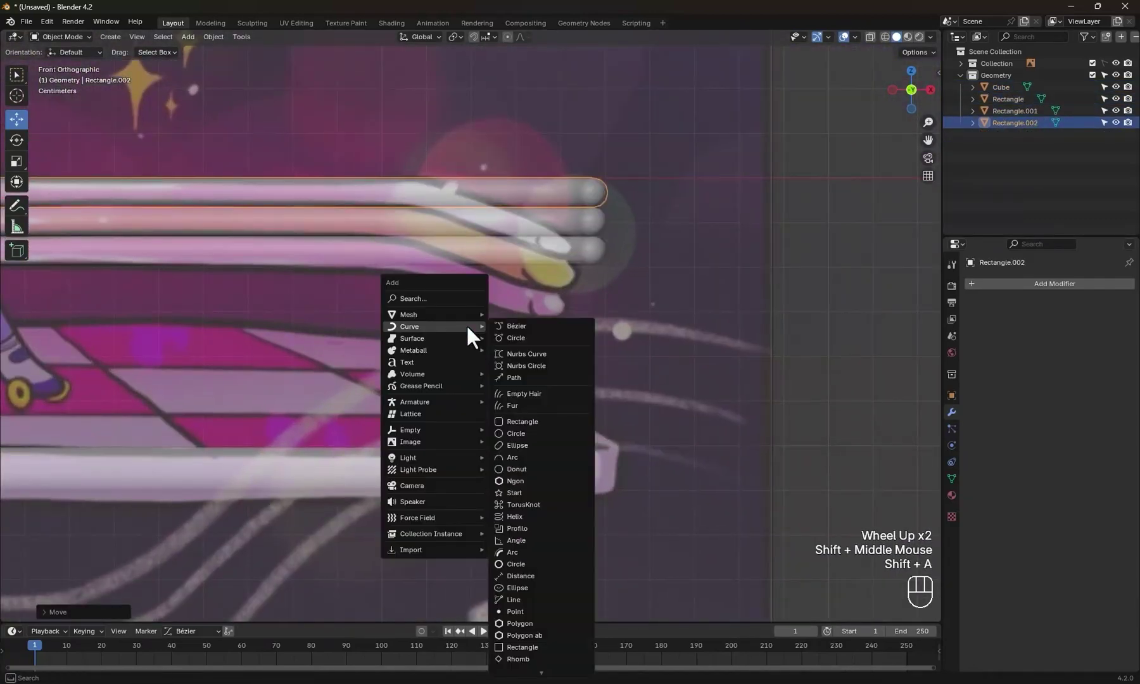
mouse_move(409, 314)
click(514, 373)
scroll(507, 380, down, 3)
shift+middle_drag(508, 380, 685, 464)
key(s)
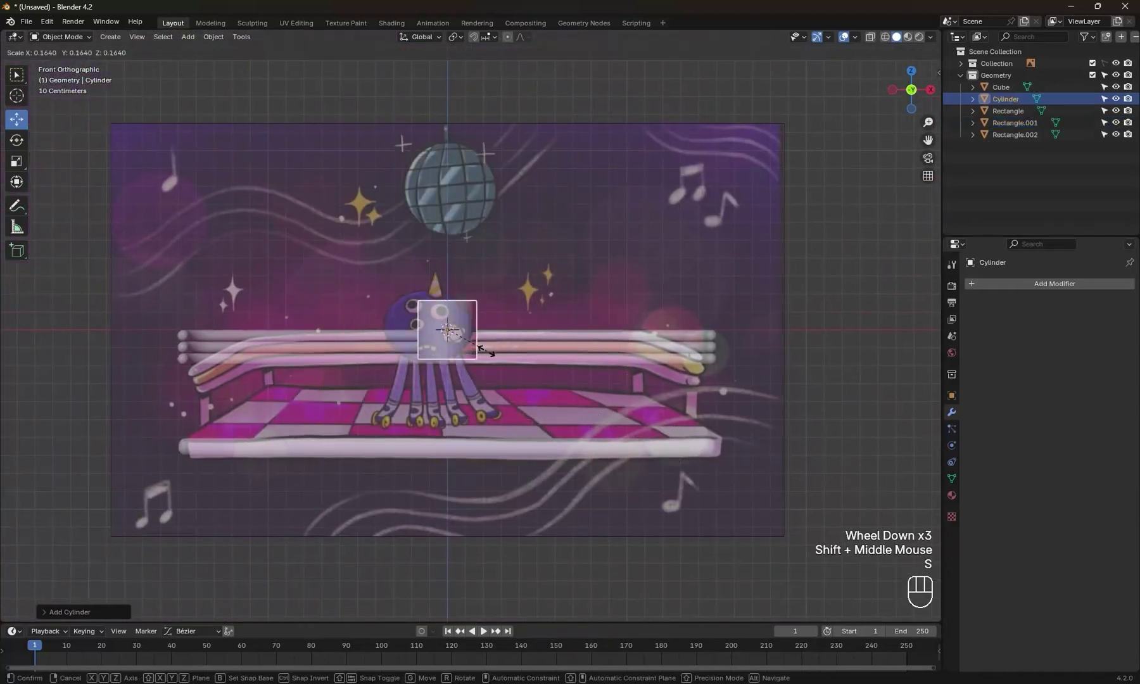
click(478, 347)
scroll(478, 348, up, 2)
key(Tab)
click(644, 391)
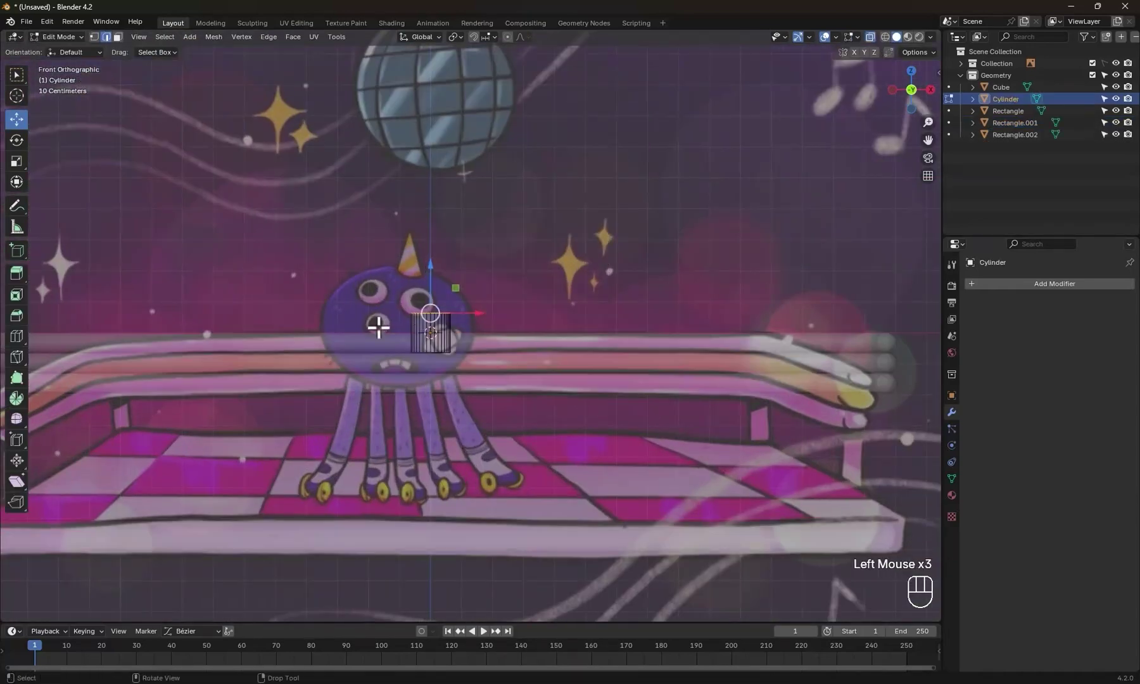
- Resize the cylinder into a thin post under the railings' right end
key(Tab)
shift+middle_drag(627, 418, 766, 516)
scroll(659, 460, up, 3)
key(ctrl+z)
scroll(653, 440, down, 1)
key(s)
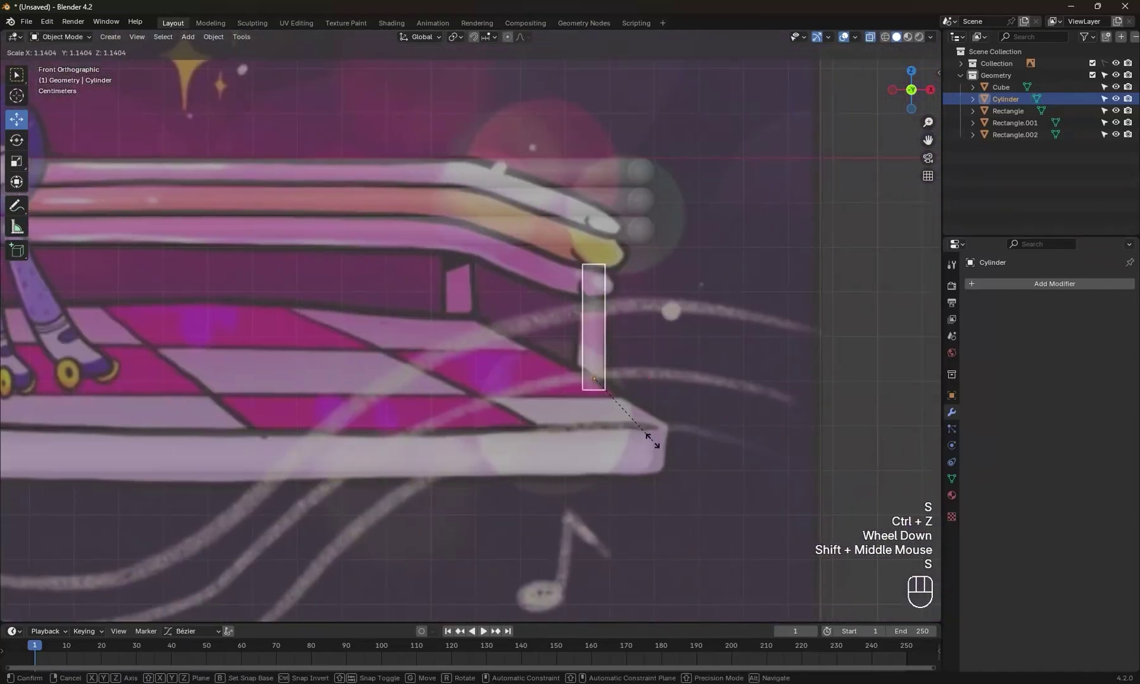
click(653, 440)
mouse_move(558, 380)
mouse_down()
mouse_move(606, 391)
mouse_move(561, 383)
mouse_up()
key(Tab)
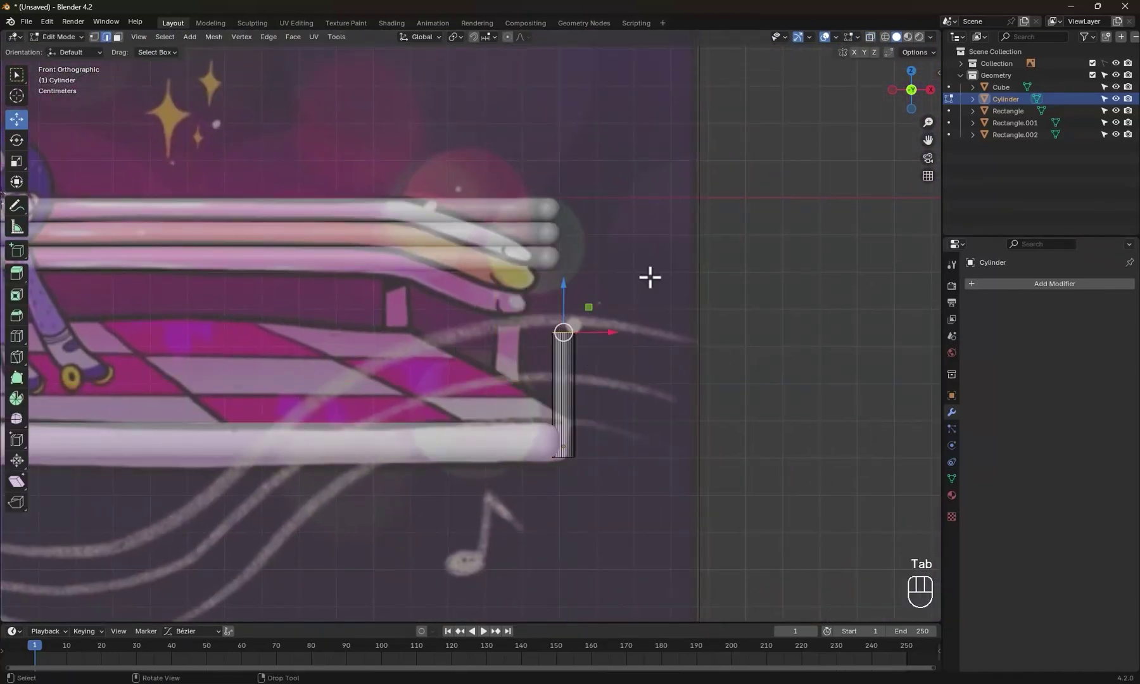
click(575, 240)
key(Tab)
click(620, 352)
scroll(619, 352, down, 3)
- Add a camera to the scene
click(578, 405)
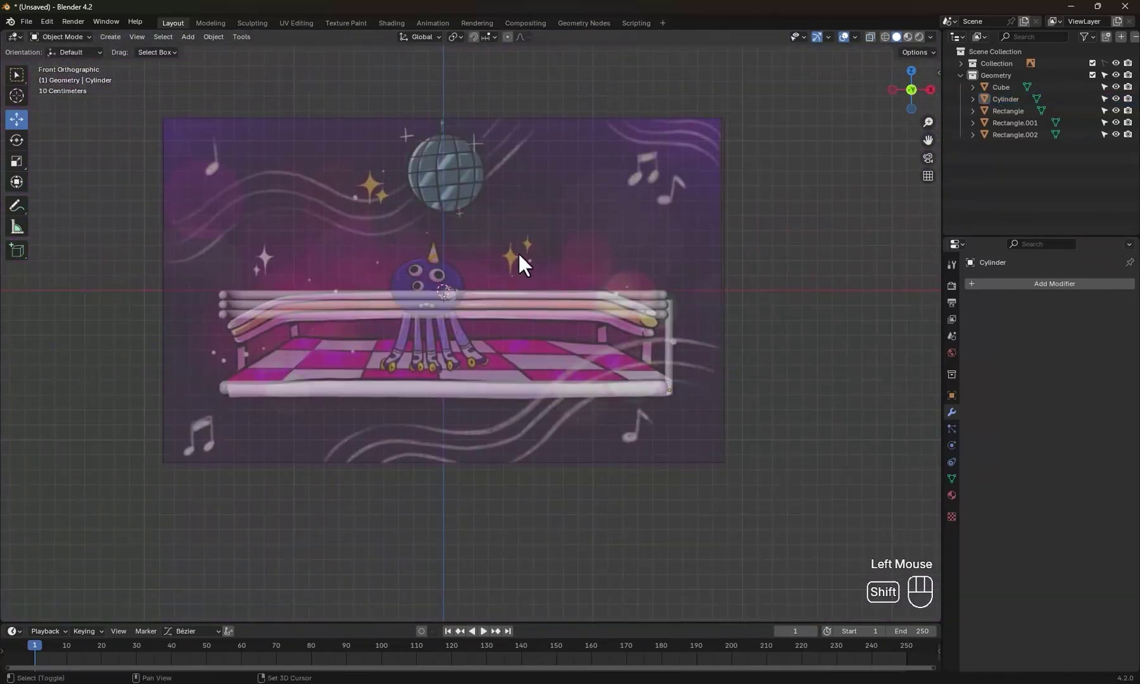
key(shift+a)
click(477, 405)
- Make the render resolution square with X set to 1080
click(951, 303)
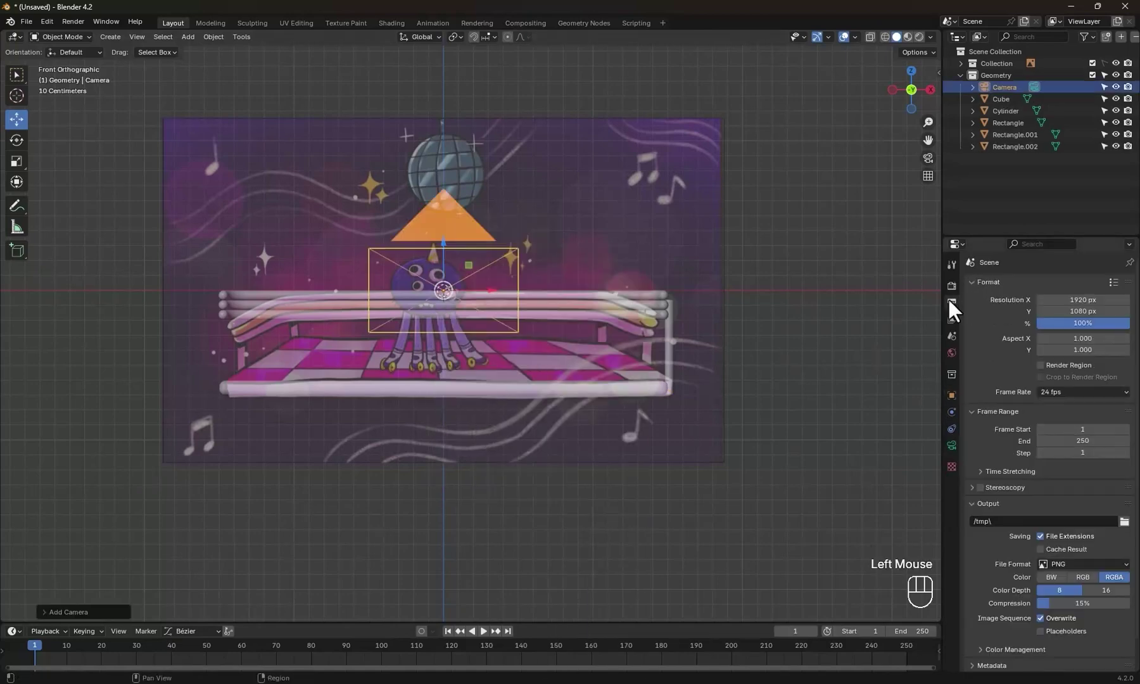
key(ctrl+c)
key(ctrl+v)
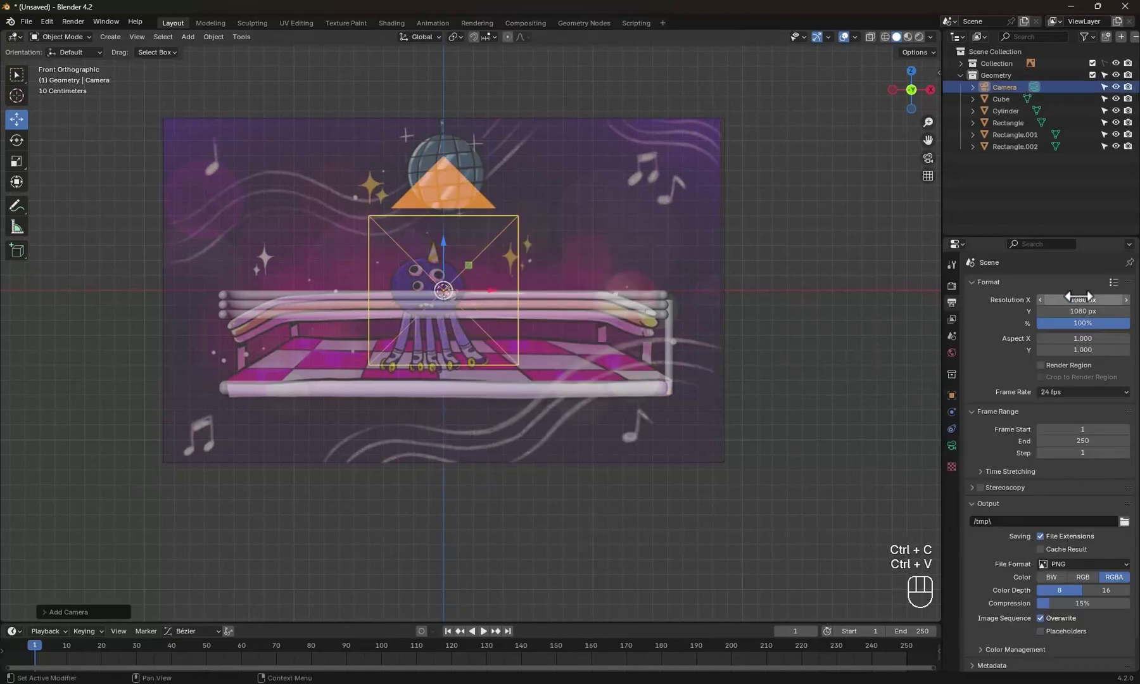
- Render with Cycles on the GPU, noise thresholds off, 50 samples
click(951, 285)
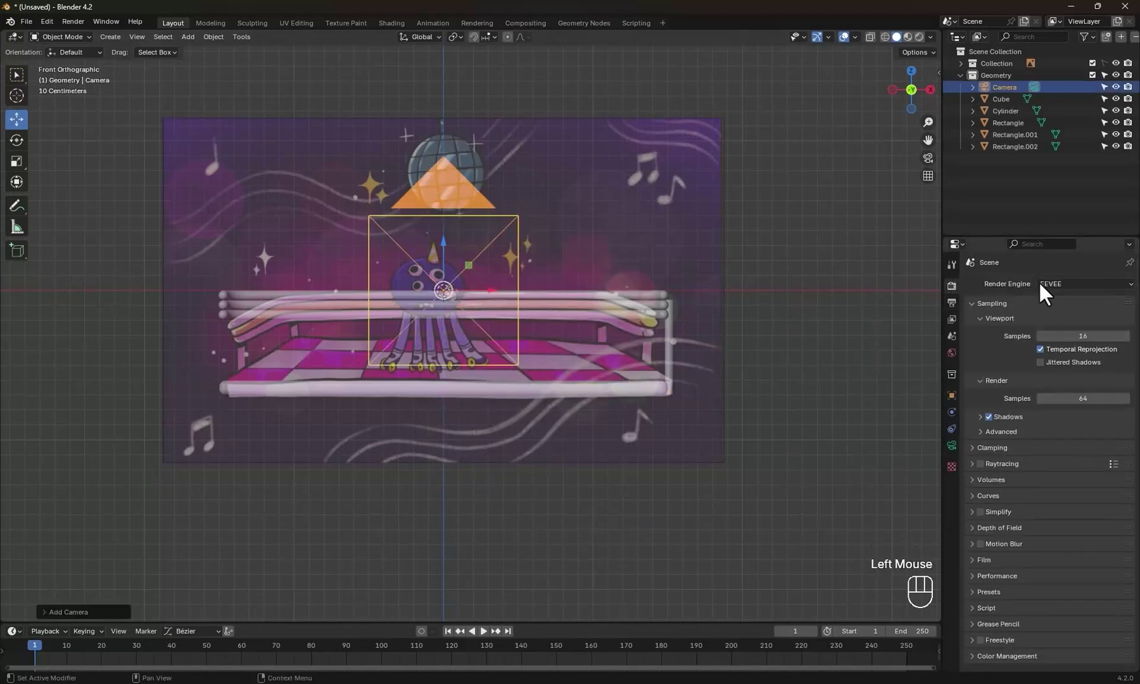
click(1083, 283)
click(1069, 316)
click(1049, 312)
click(1057, 339)
click(1039, 366)
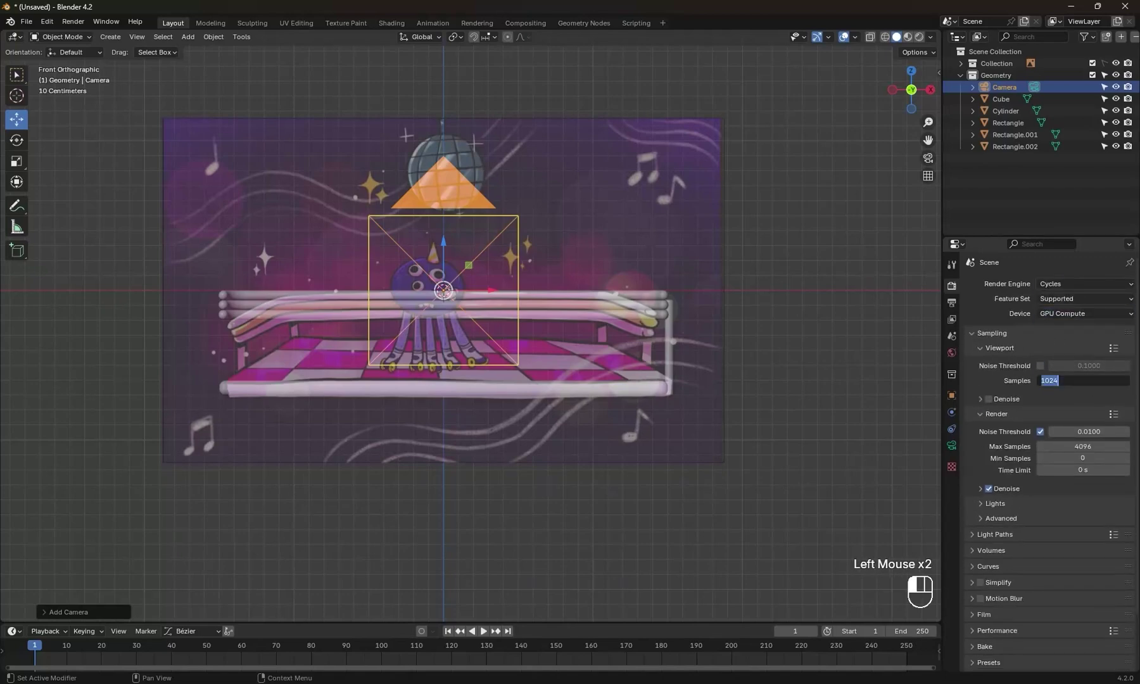
click(1040, 431)
double_click(1084, 446)
text(50)
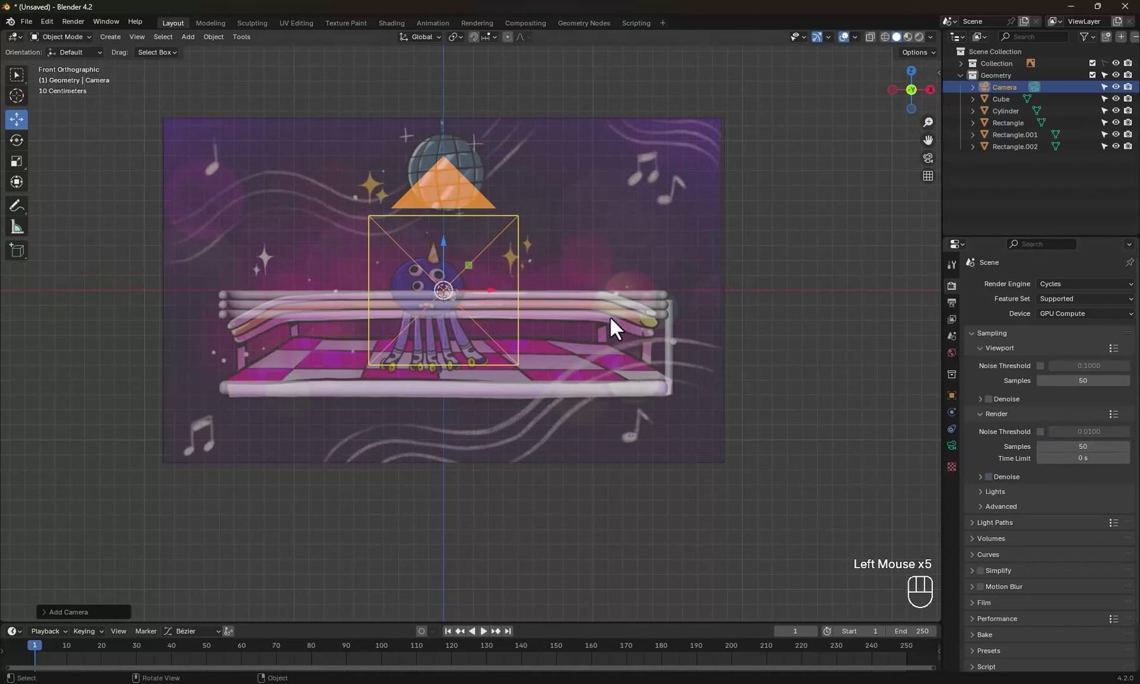
scroll(571, 306, down, 2)
scroll(570, 307, up, 1)
- Look through the camera and give it a 125 mm focal length
key(KP_0)
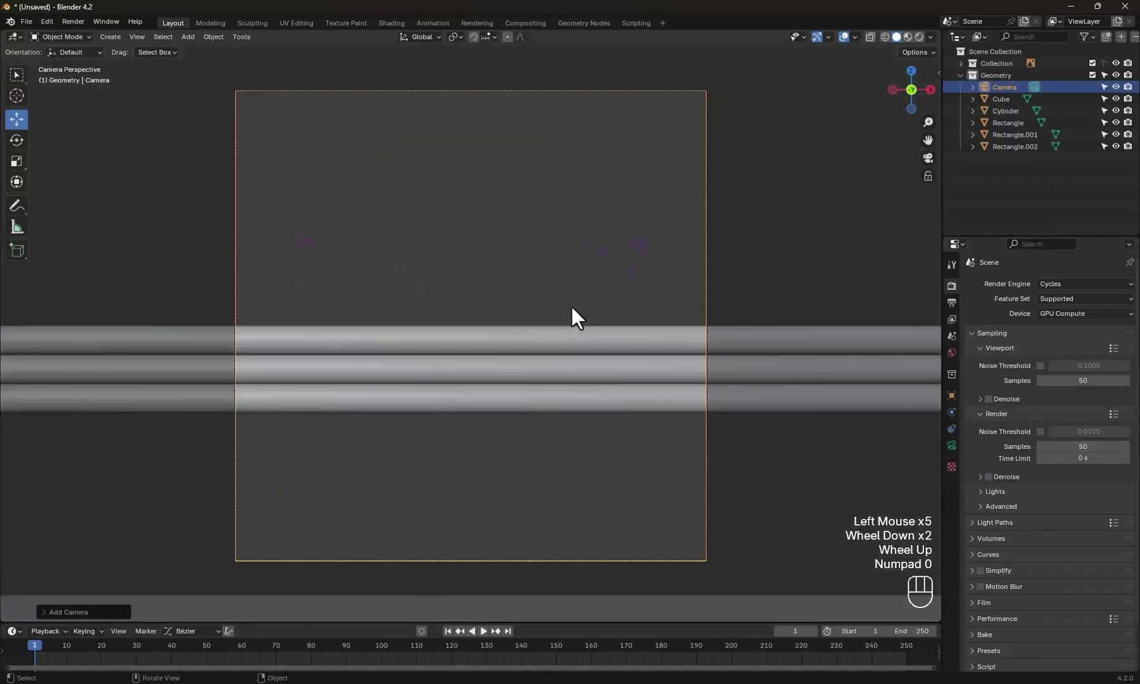
scroll(572, 306, down, 4)
click(951, 444)
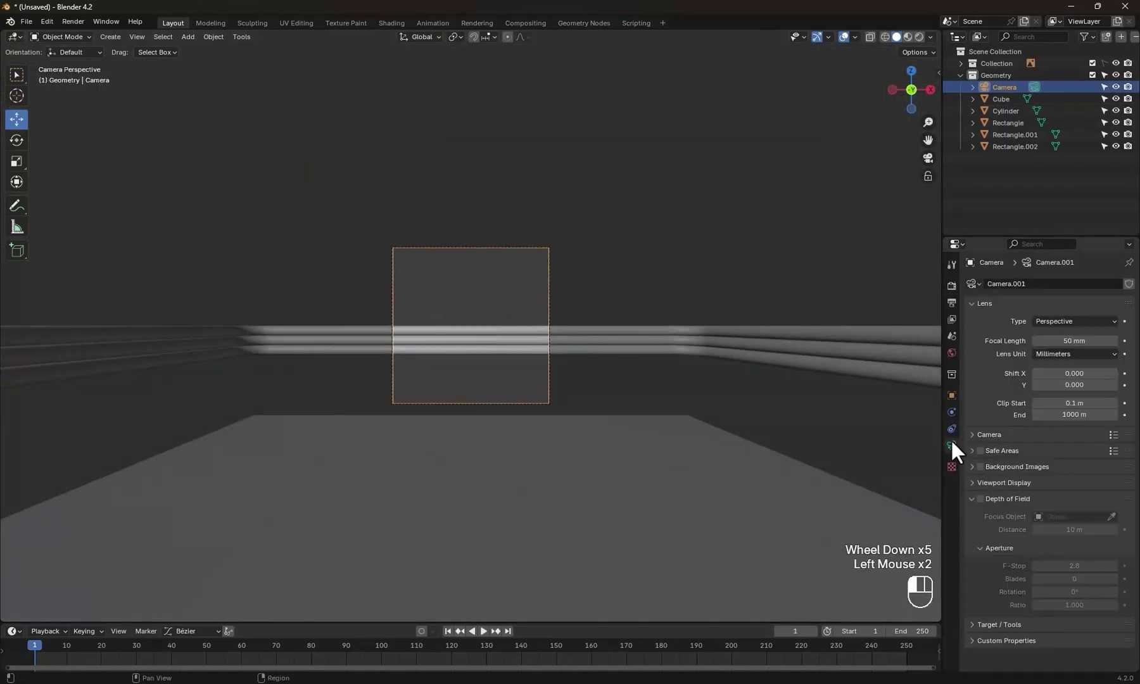
double_click(1075, 340)
text(5)
key(Return)
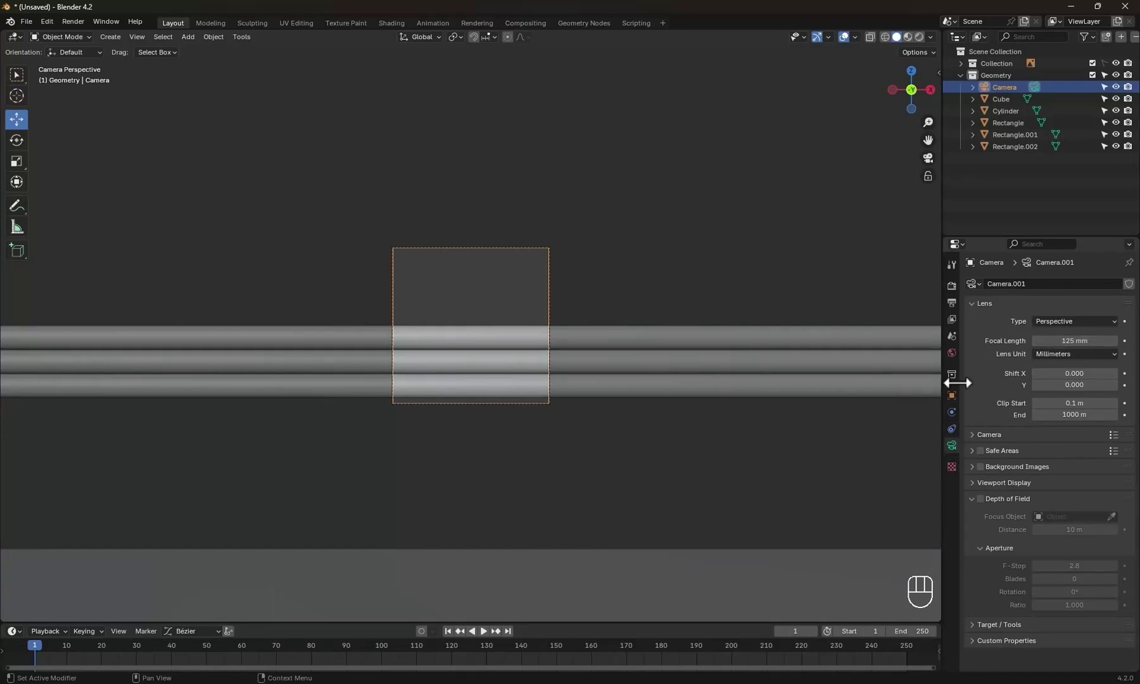
- Pull the camera back along Y to about −15.58 m
click(951, 392)
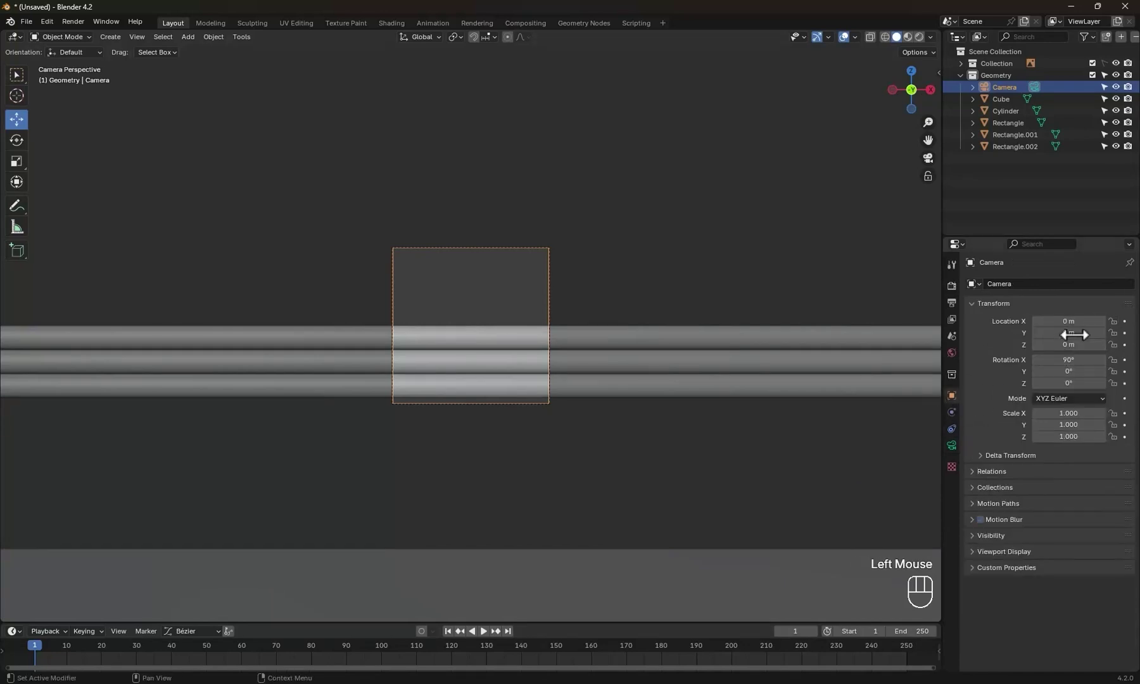
drag(1076, 333, 1033, 333)
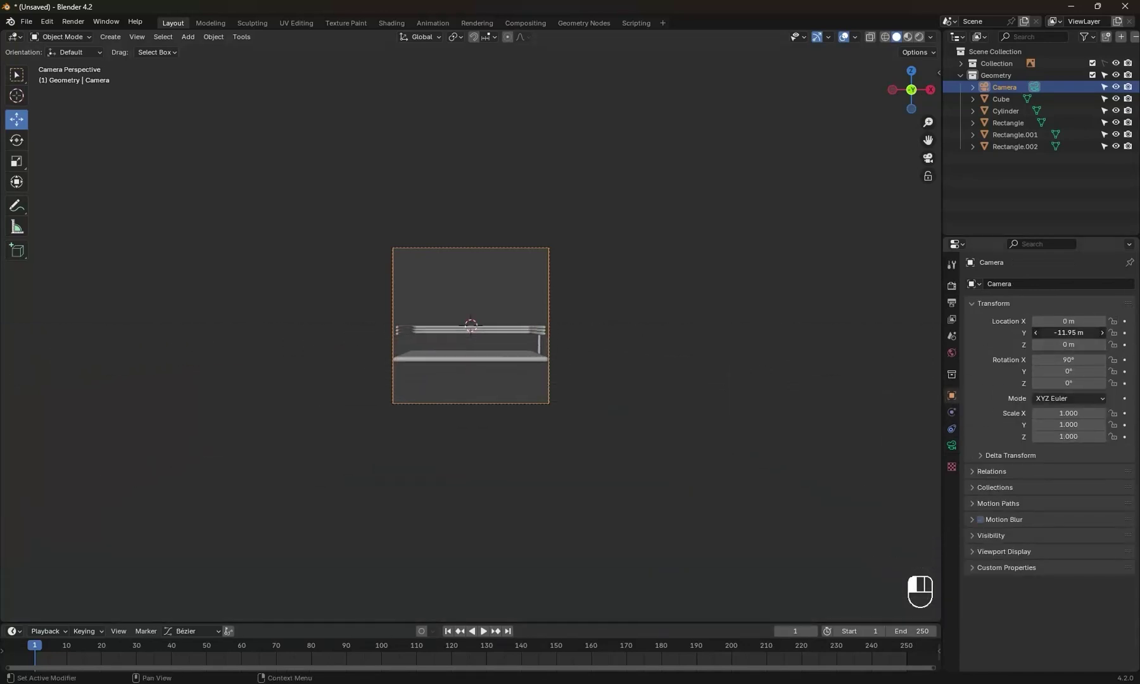
scroll(543, 410, up, 2)
scroll(543, 410, up, 2)
drag(1069, 334, 1051, 334)
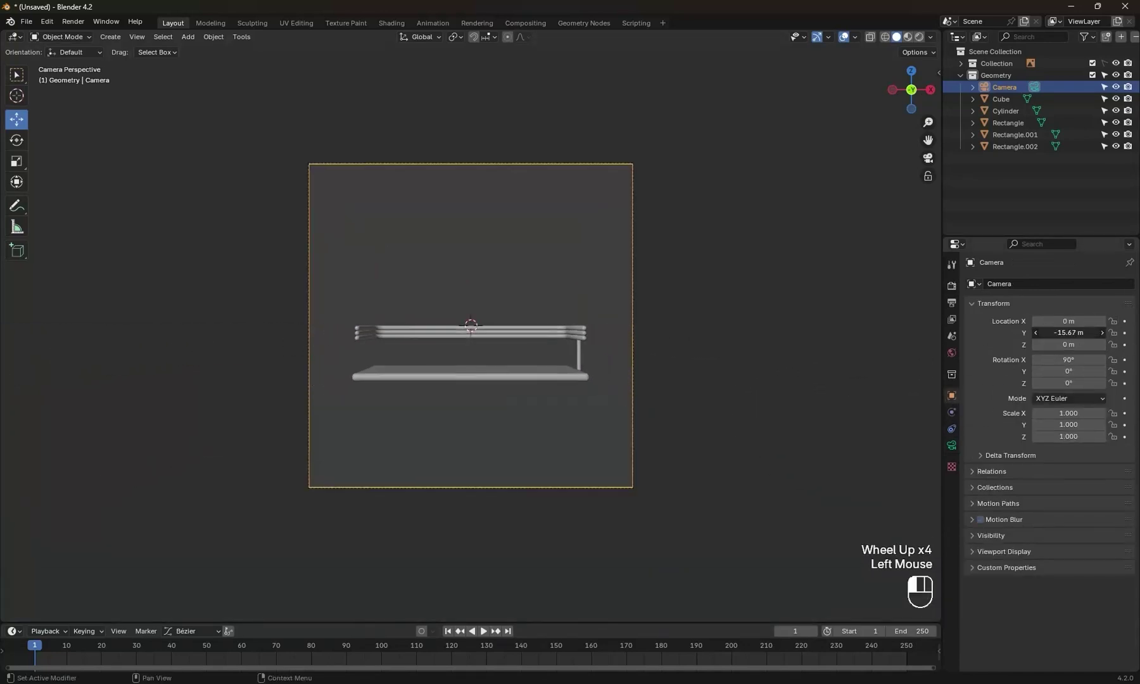
- Lower the floor, railings and post within the camera frame and select the cylinder post
click(481, 334)
drag(483, 320, 490, 339)
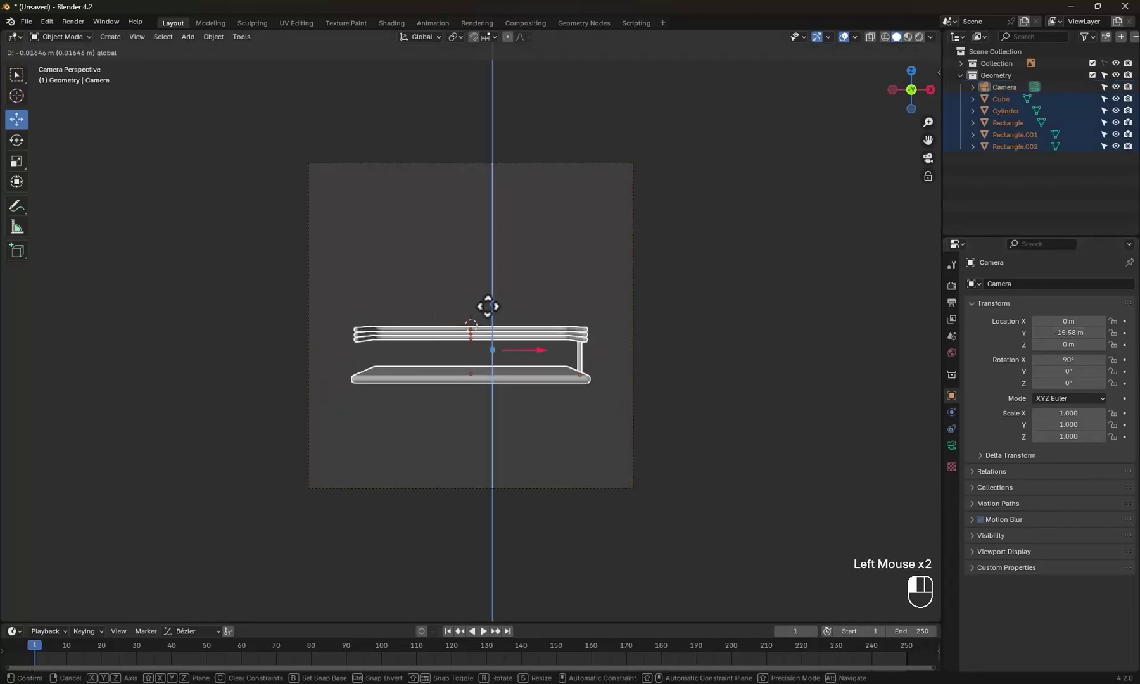
key(KP_1)
scroll(677, 364, up, 2)
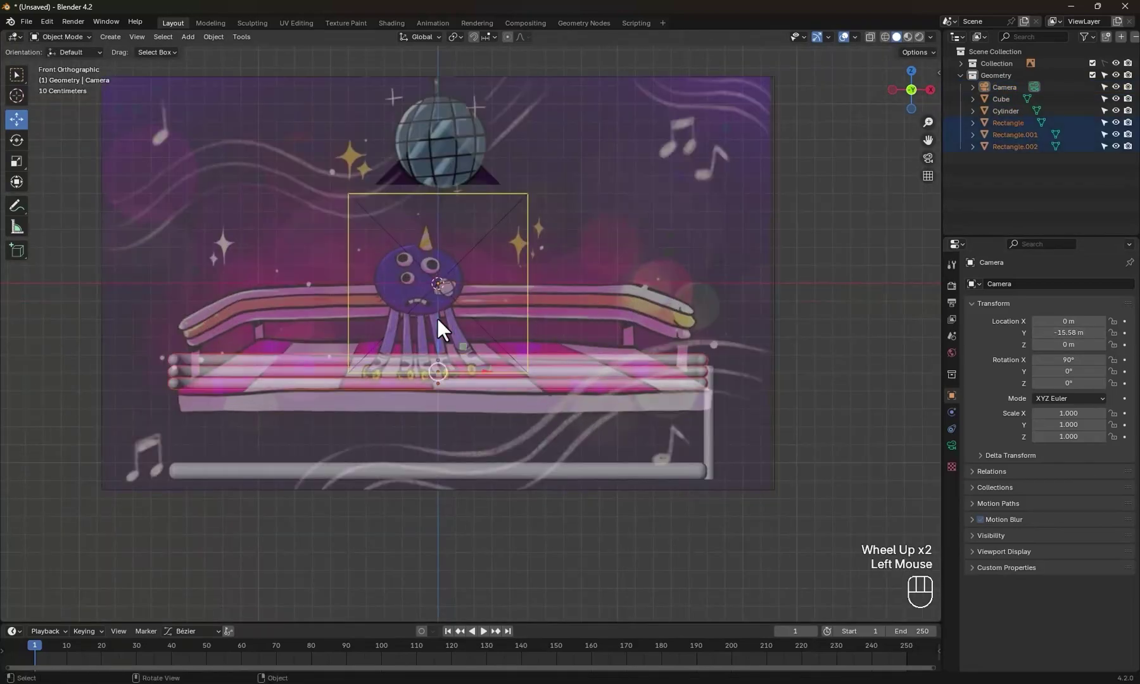
click(438, 317)
scroll(762, 422, up, 2)
shift+middle_drag(762, 422, 716, 404)
scroll(716, 404, down, 2)
key(Tab)
- Slide the cylinder post to the floor's front edge
click(784, 388)
key(KP_1)
scroll(855, 359, up, 3)
click(855, 358)
key(KP_7)
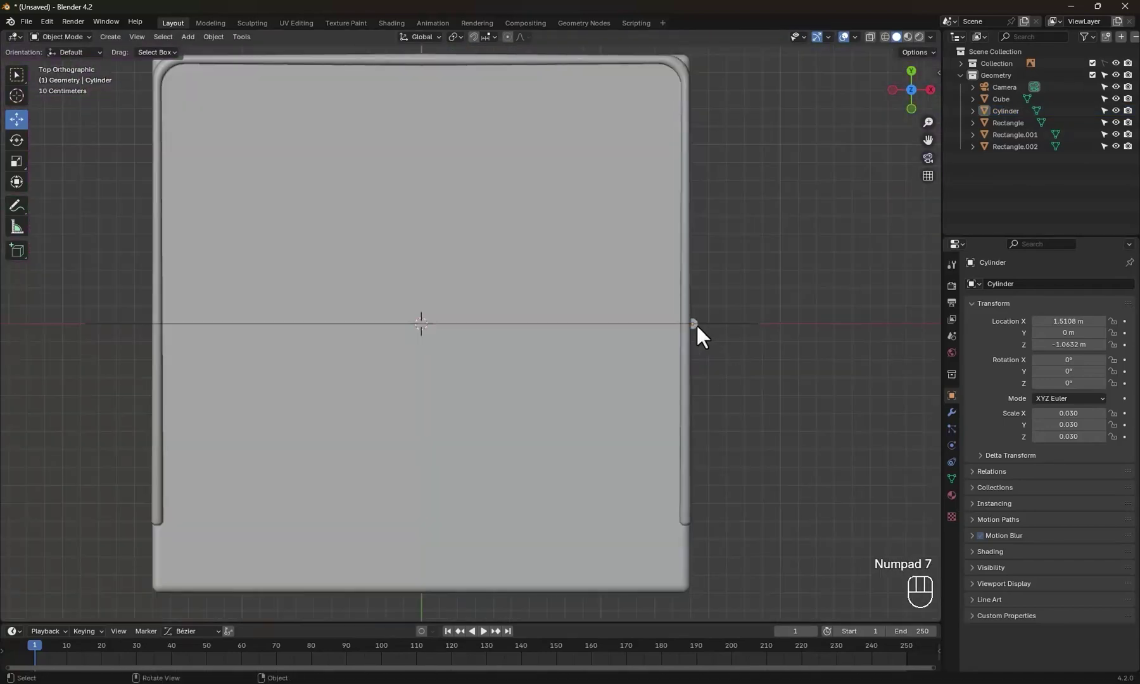
click(696, 324)
key(Tab)
key(KP_0)
middle_drag(688, 466, 679, 459)
click(678, 459)
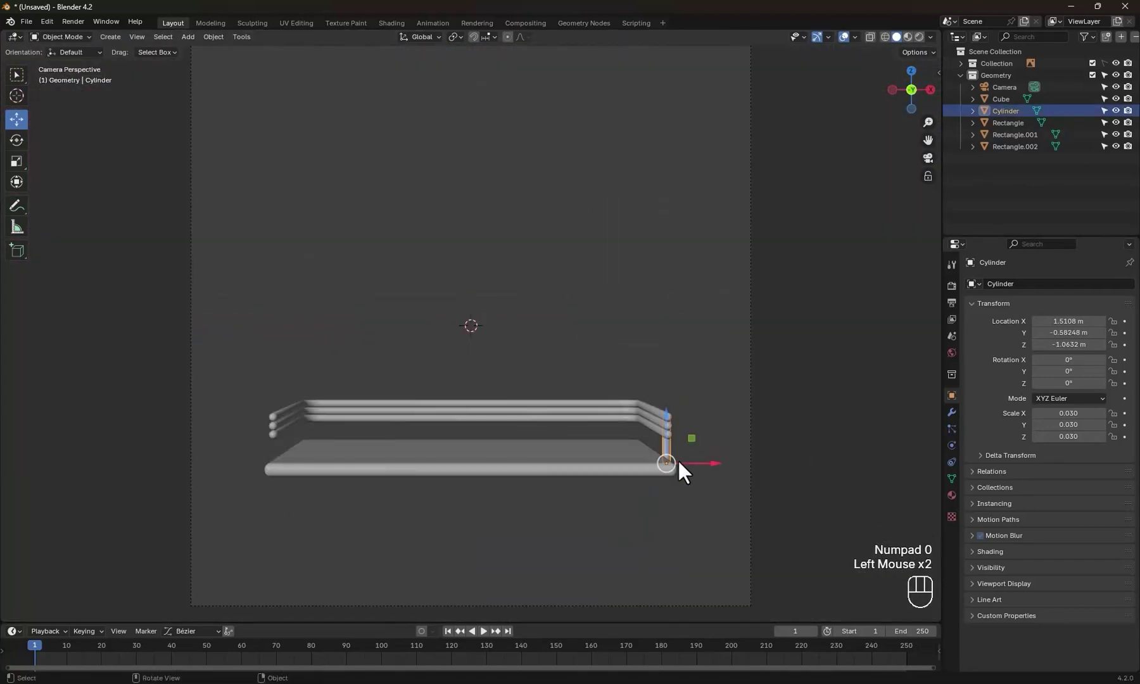
- Duplicate the post onto the floor's left edge
key(KP_7)
key(shift+d)
click(192, 429)
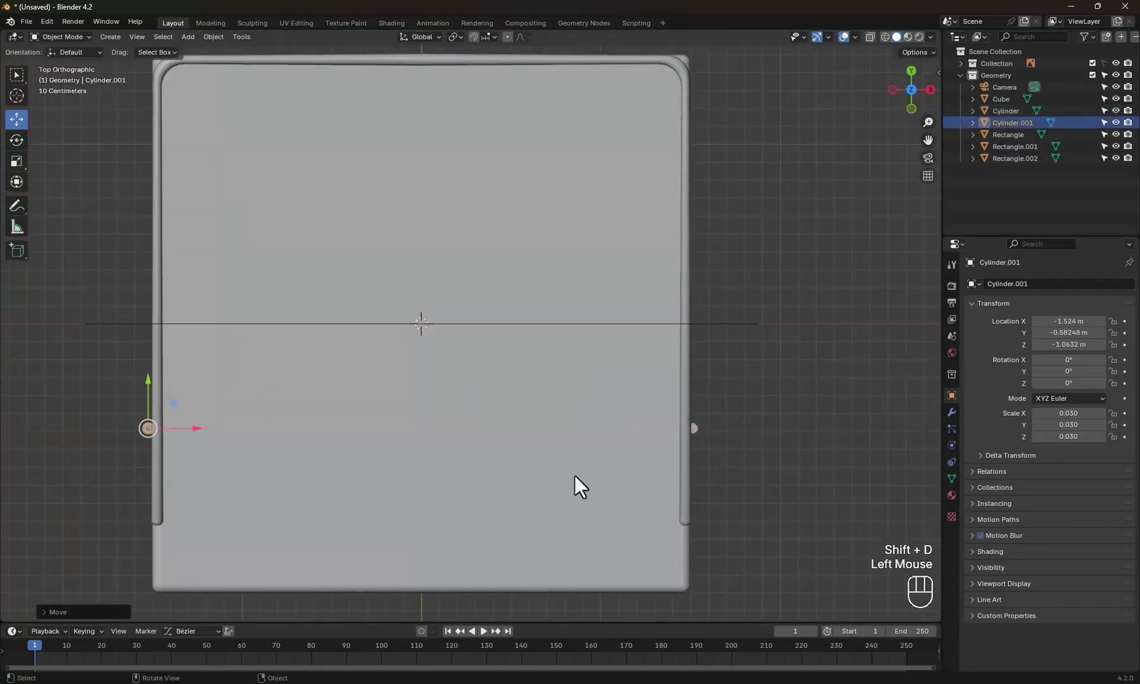
- Duplicate both front posts to the back edge, aligned with the railing ends in side view
shift+click(693, 429)
shift+middle_drag(695, 457, 564, 482)
key(shift+d)
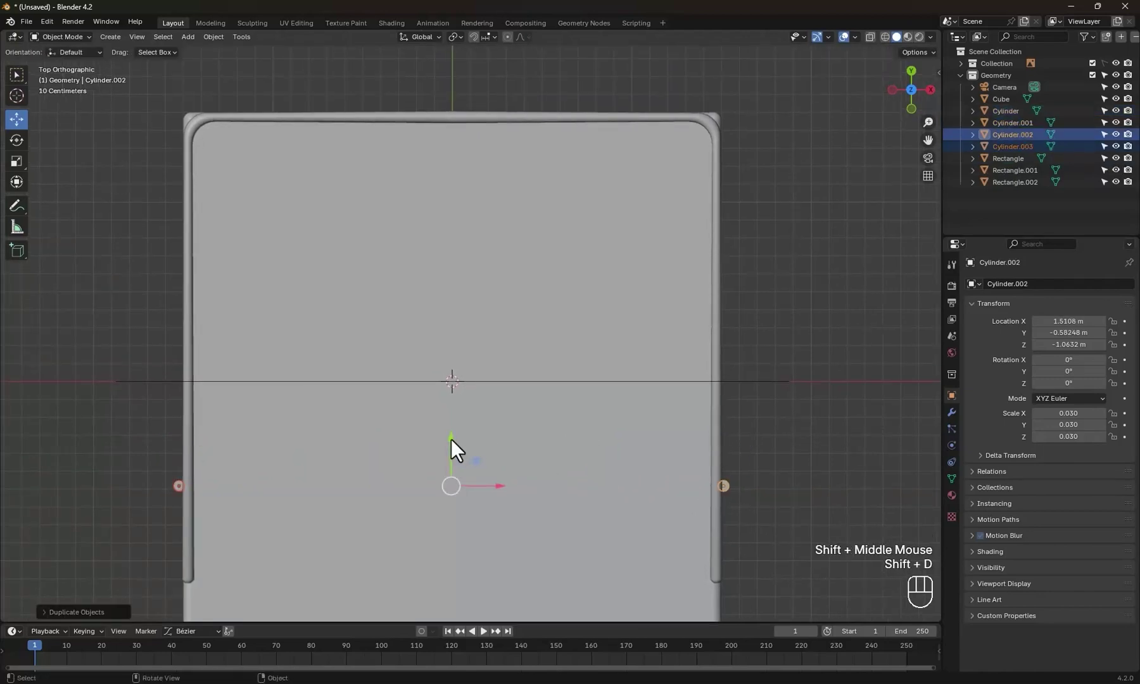
drag(451, 439, 459, 135)
click(464, 67)
key(KP_3)
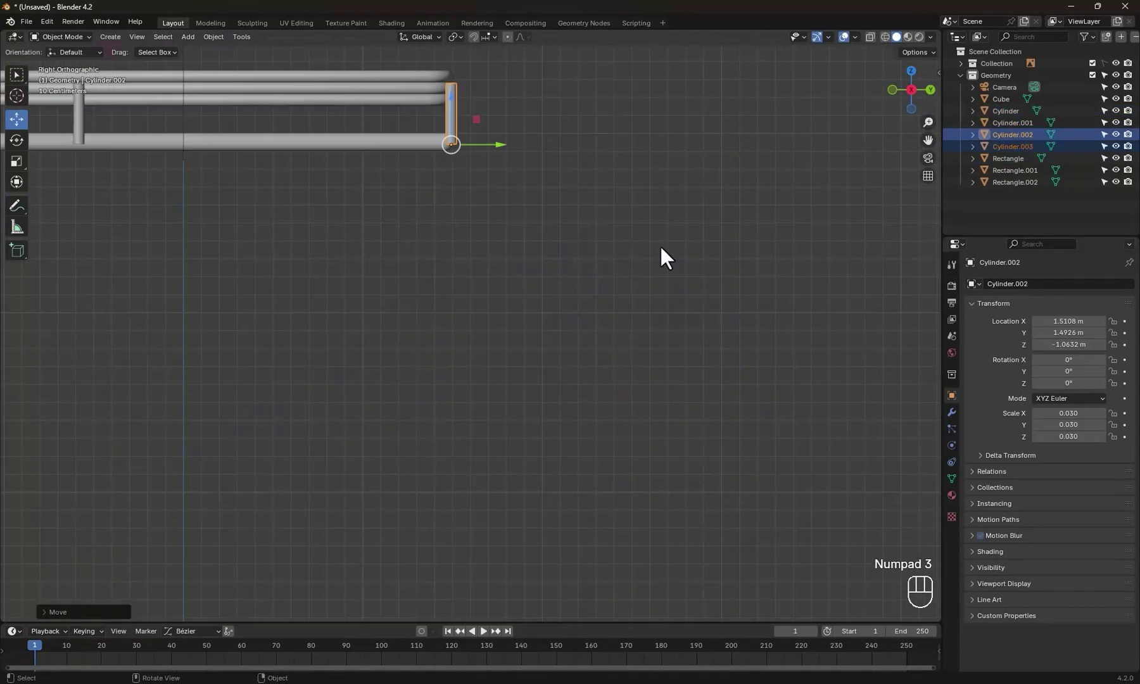
scroll(602, 385, up, 4)
shift+middle_drag(638, 259, 602, 386)
drag(552, 358, 577, 358)
scroll(615, 356, down, 2)
- Select the floor slab and orbit around it in camera view
key(KP_0)
middle_drag(615, 356, 467, 474)
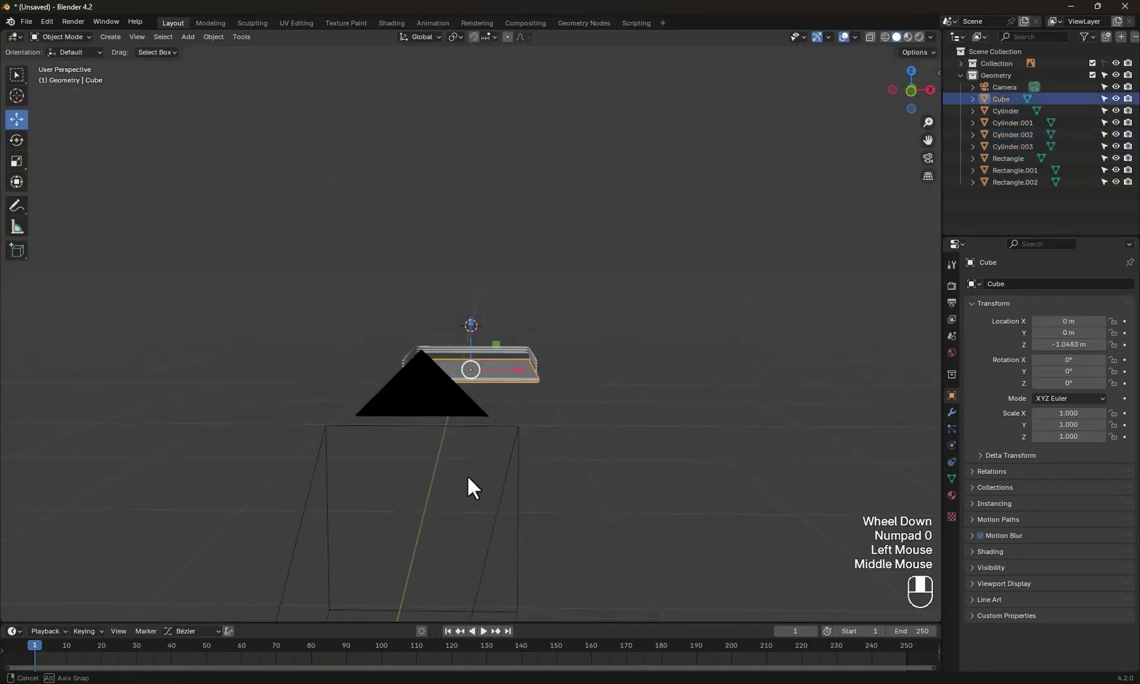
click(467, 475)
scroll(475, 414, up, 3)
shift+middle_drag(475, 414, 495, 440)
scroll(494, 439, up, 2)
scroll(496, 452, down, 1)
- In Edit Mode, add five loop cuts across the floor slab
key(Tab)
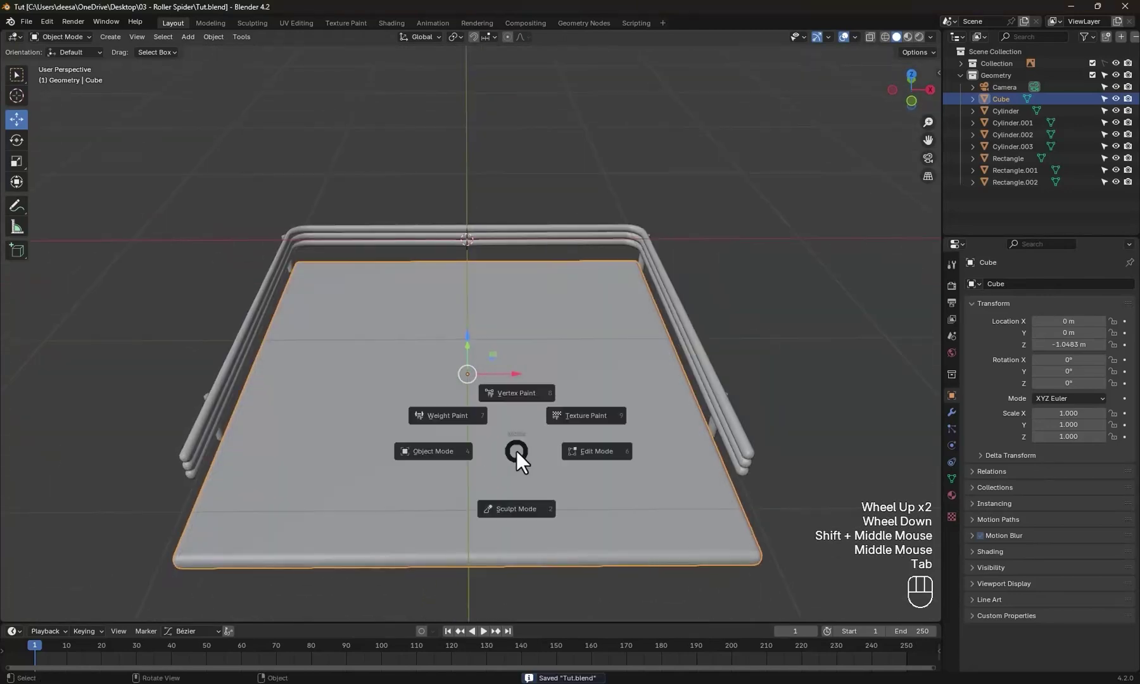
click(516, 451)
click(348, 498)
key(ctrl+r)
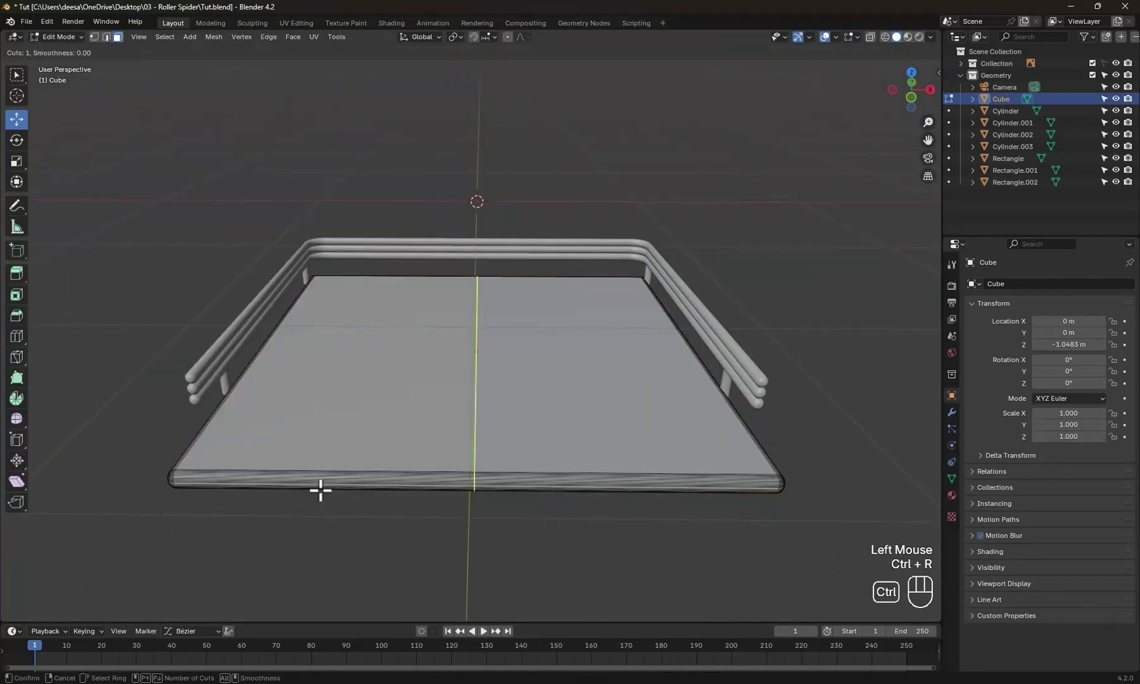
scroll(476, 477, up, 3)
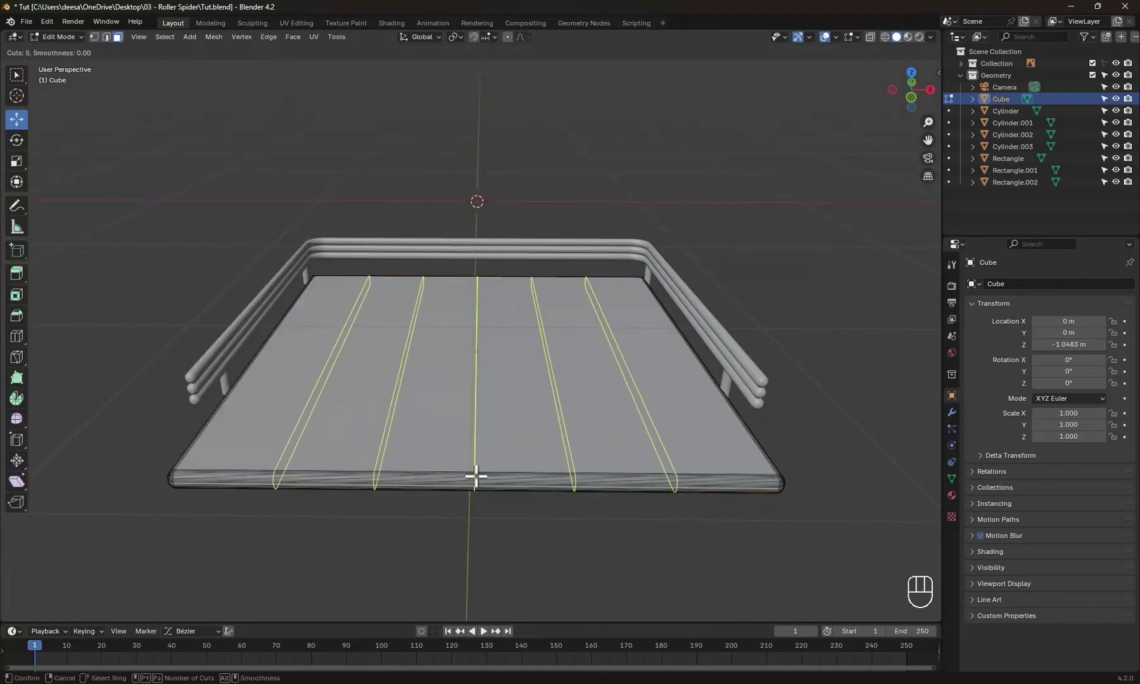
click(476, 477)
- Add two crosswise loop cuts to the floor and save the file
key(ctrl+r)
scroll(627, 354, up, 1)
click(628, 354)
scroll(623, 409, down, 2)
middle_drag(623, 409, 633, 415)
key(KP_1)
mouse_move(501, 391)
middle_down()
mouse_move(512, 442)
mouse_move(530, 452)
middle_up()
key(ctrl+s)
key(Tab)
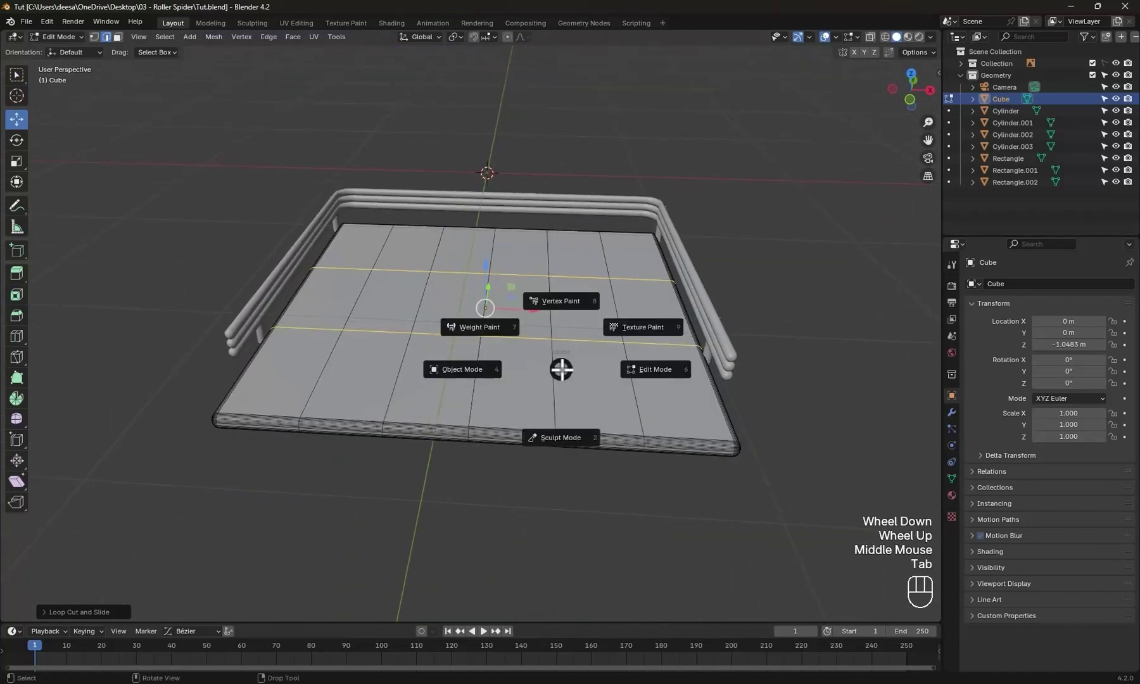
- Return to Object Mode and add an area light in front view
click(545, 368)
scroll(606, 369, down, 2)
key(KP_1)
scroll(607, 360, down, 2)
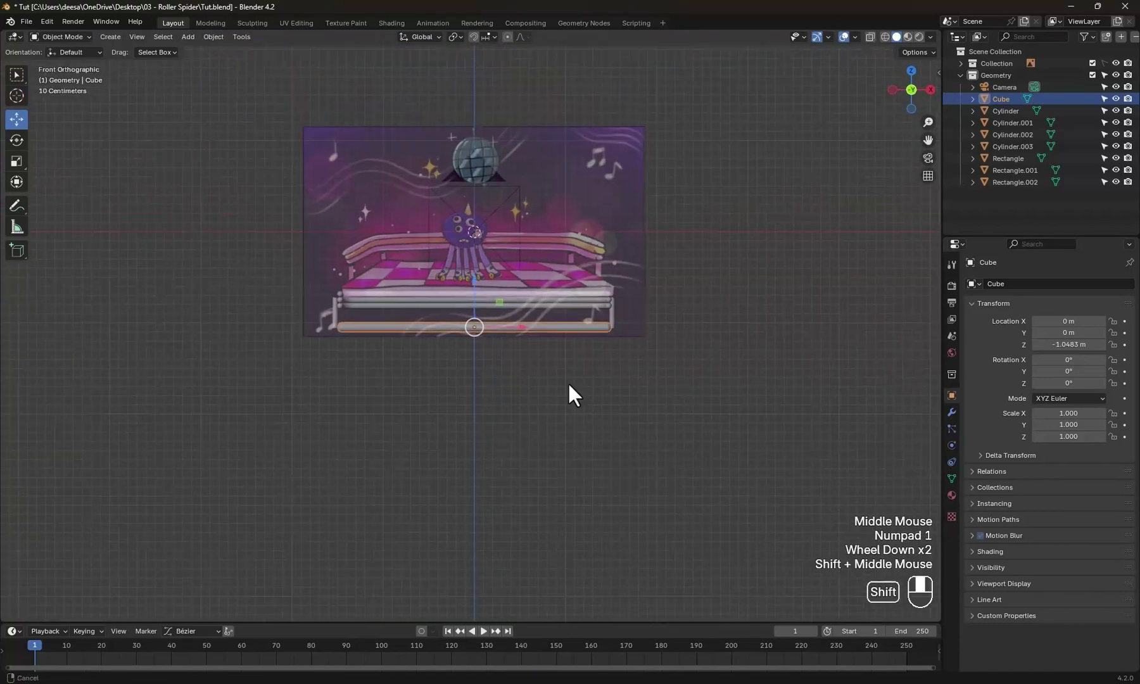
shift+middle_drag(561, 399, 543, 376)
key(shift+a)
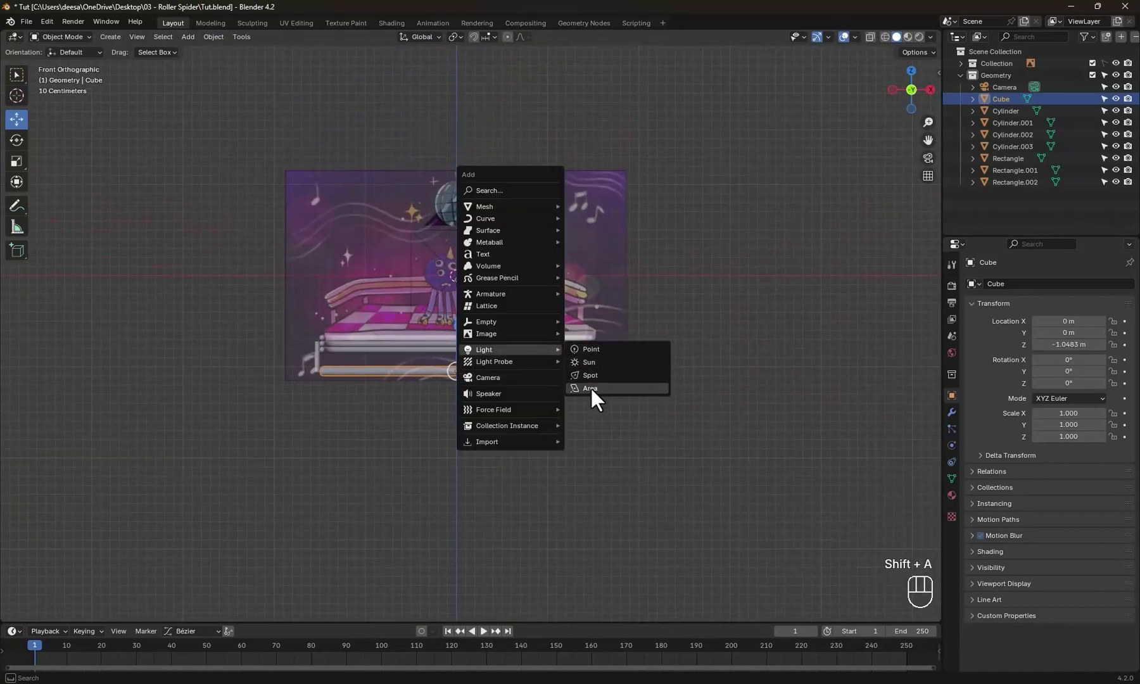
click(591, 387)
- Enlarge the area light, move it 2 m aside, and stretch it upright
click(918, 37)
scroll(563, 346, down, 2)
mouse_move(563, 346)
middle_down()
mouse_move(545, 384)
mouse_move(523, 346)
middle_up()
key(s)
click(596, 370)
key(KP_1)
text(r)
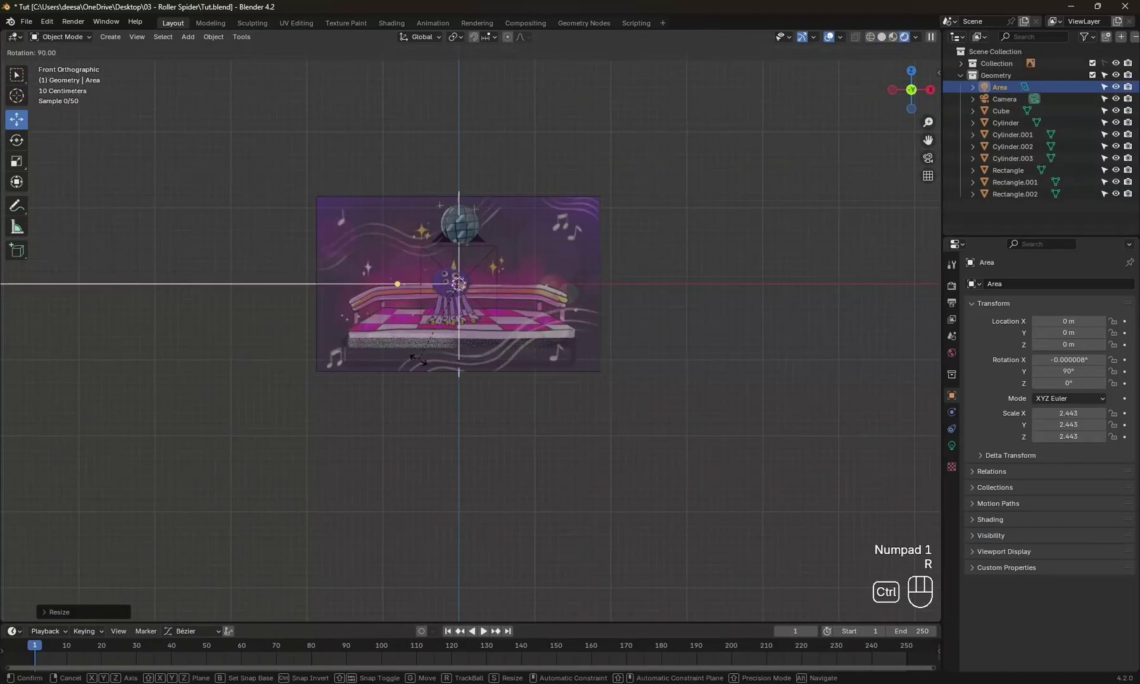
text(y90)
drag(615, 285, 658, 285)
middle_drag(660, 303, 639, 384)
scroll(727, 394, up, 2)
key(KP_3)
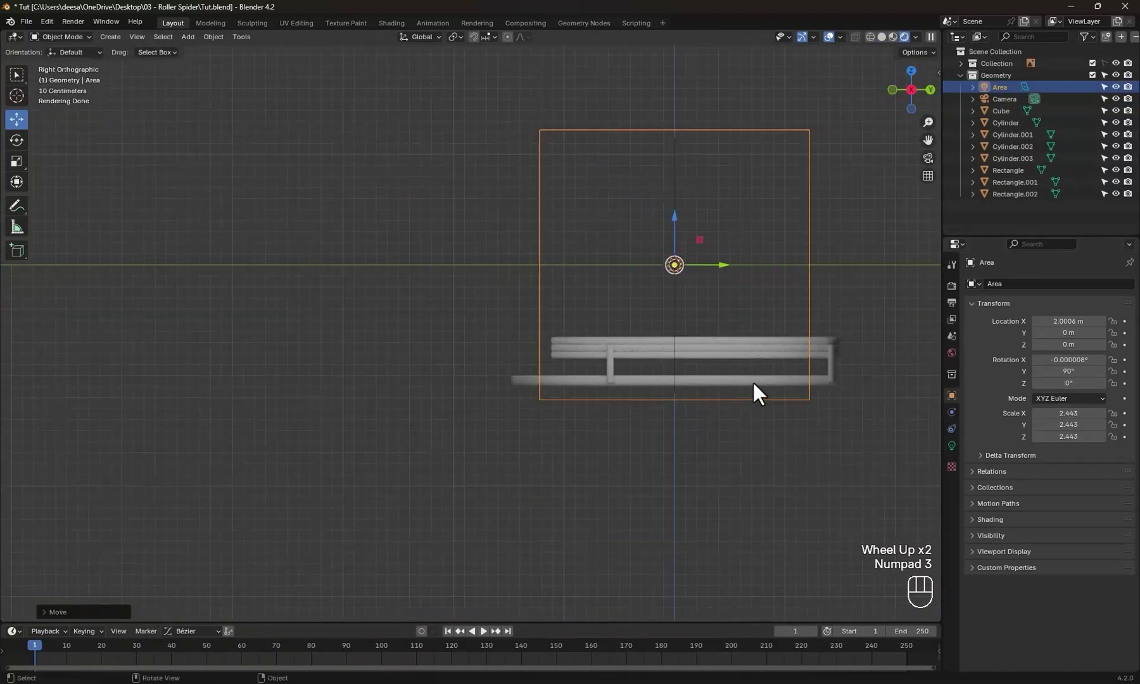
shift+middle_drag(794, 381, 623, 357)
text(sy)
key(KP_0)
- Set the light's power to 100 W and tint it pink
click(953, 445)
key(Return)
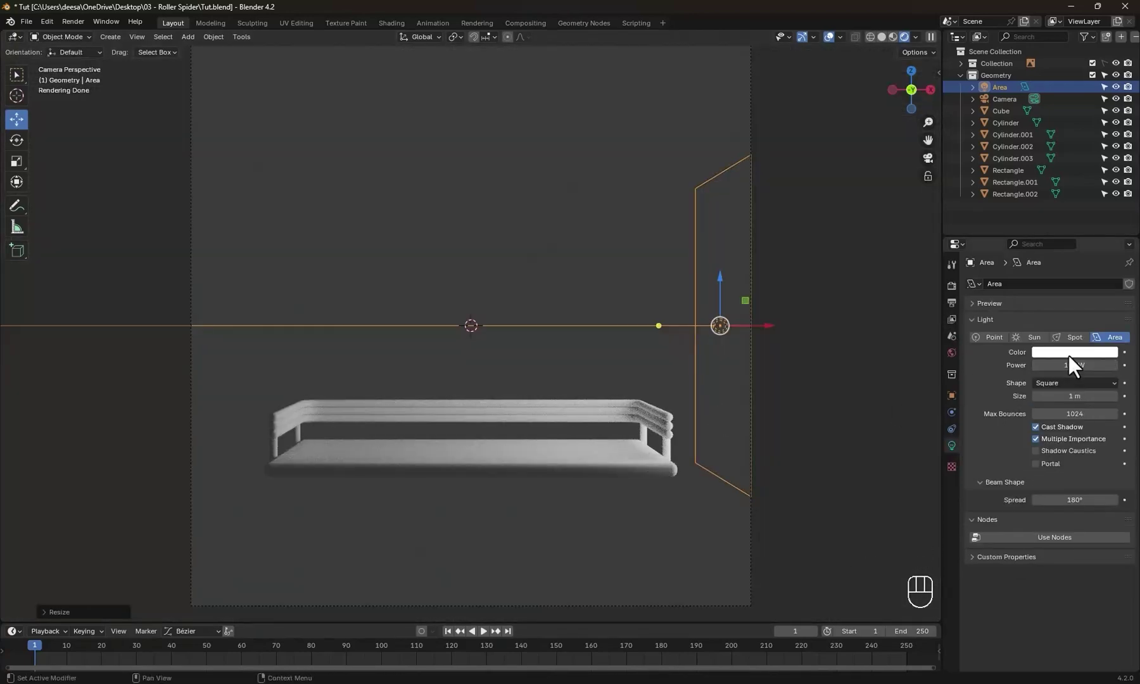
click(1070, 352)
drag(1046, 229, 1059, 245)
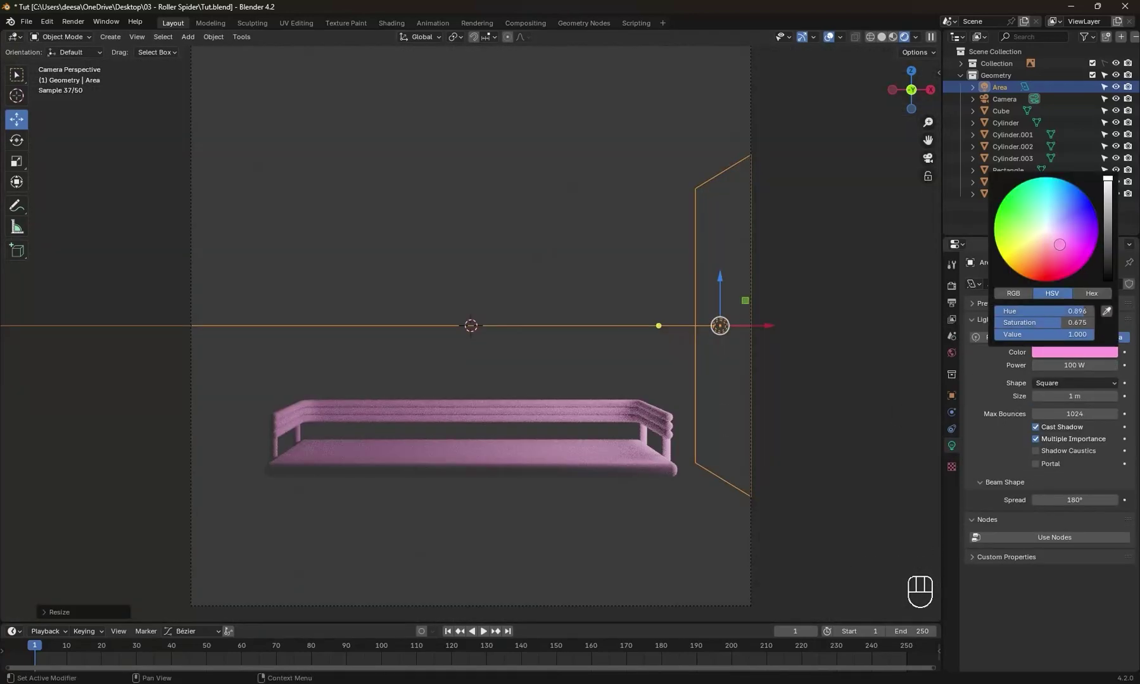
scroll(712, 370, down, 2)
key(KP_7)
shift+middle_drag(571, 332, 665, 383)
- Duplicate the light to the bench's left side and give it a pale cream tint
key(shift+d)
click(694, 356)
key(r)
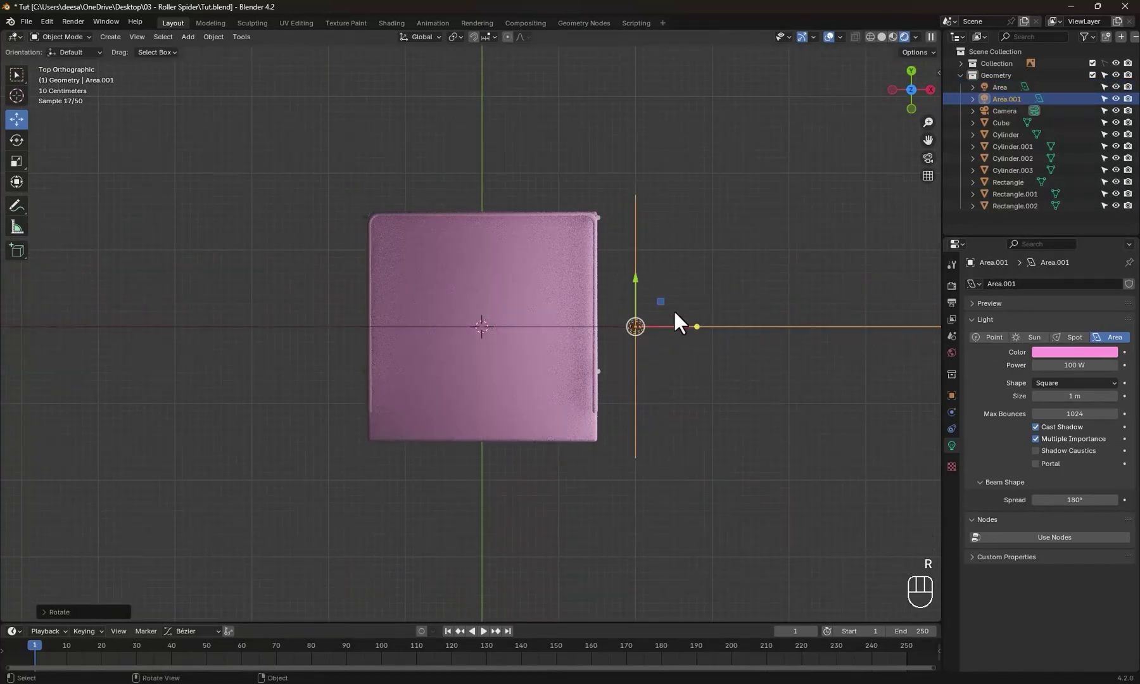
drag(681, 326, 329, 326)
key(KP_0)
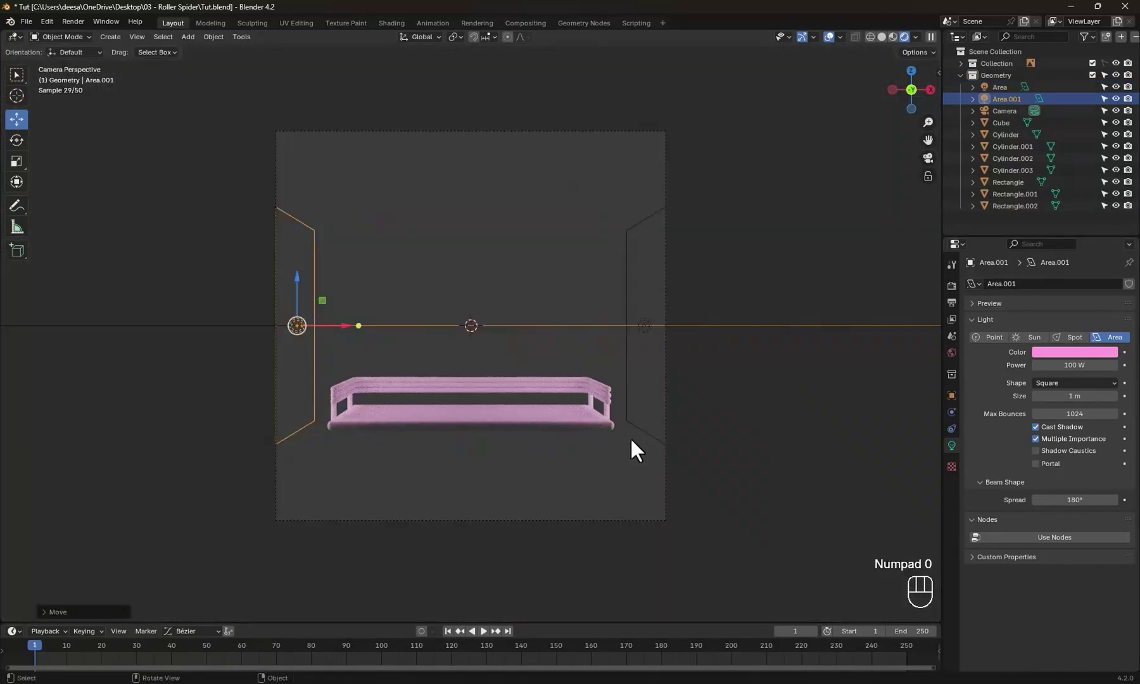
scroll(630, 436, up, 2)
click(1074, 351)
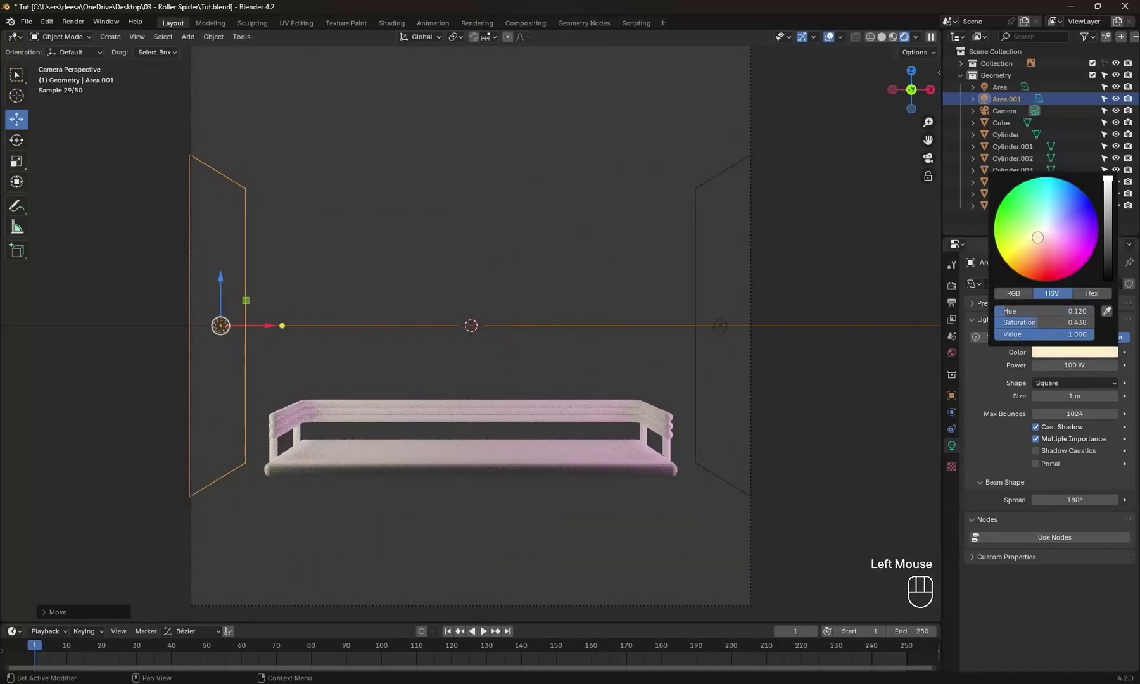
drag(1037, 237, 1040, 235)
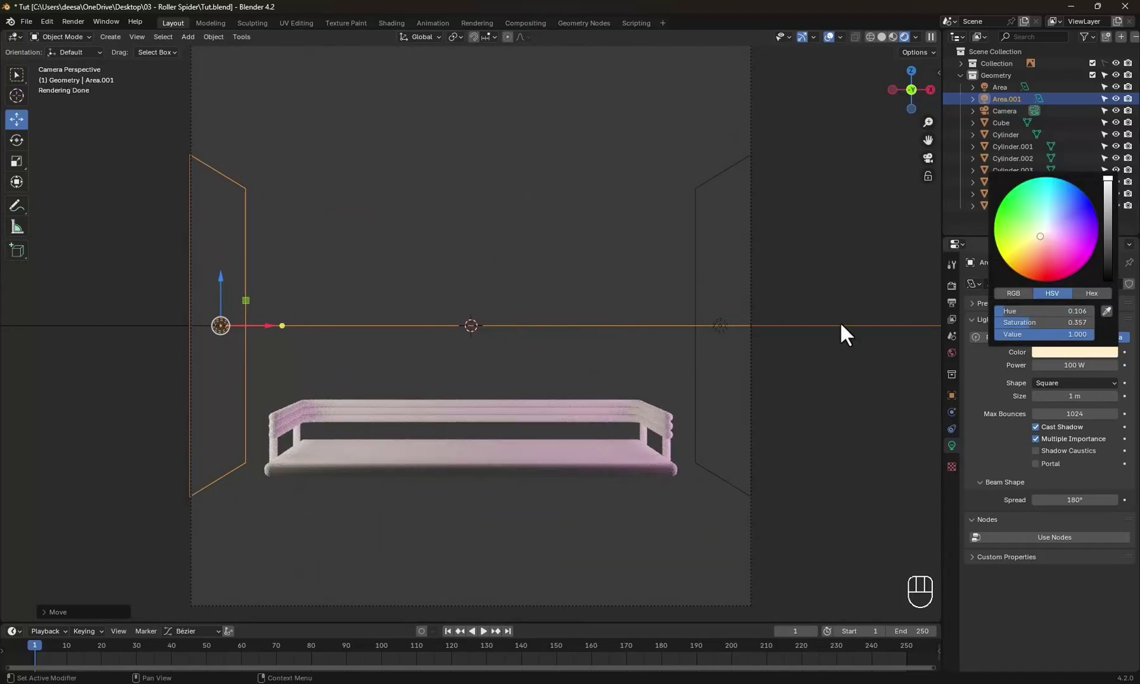
scroll(685, 341, down, 2)
scroll(655, 376, down, 1)
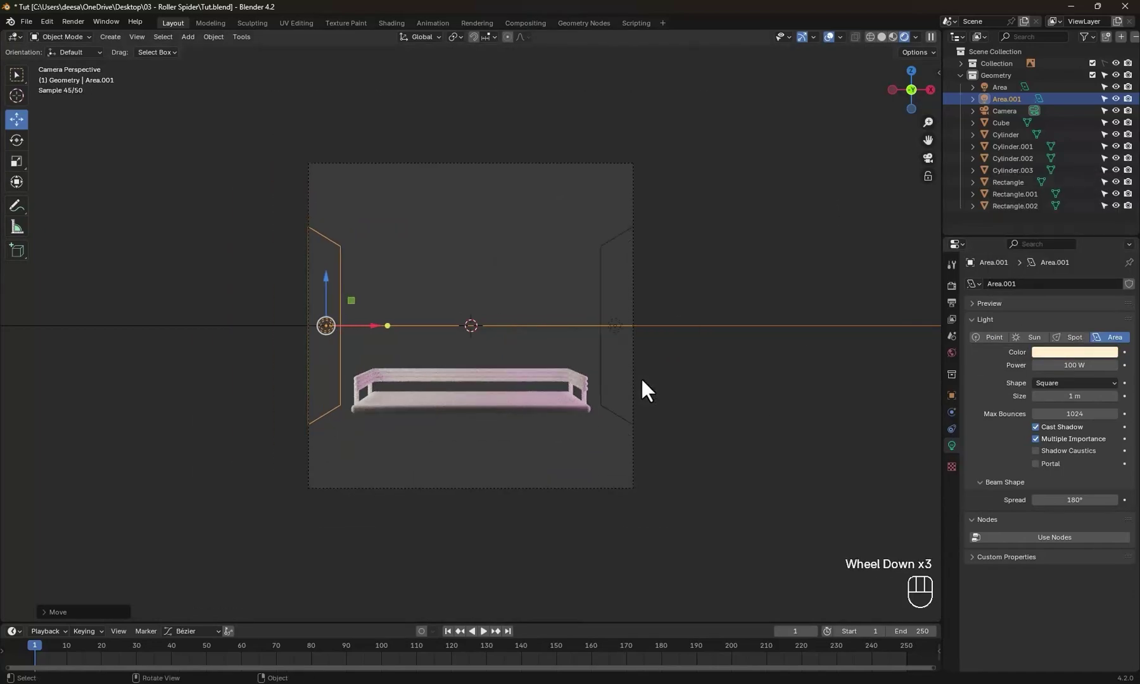
- Duplicate another light, rotate it, place it in front of the bench, and colour it hot pink
key(KP_7)
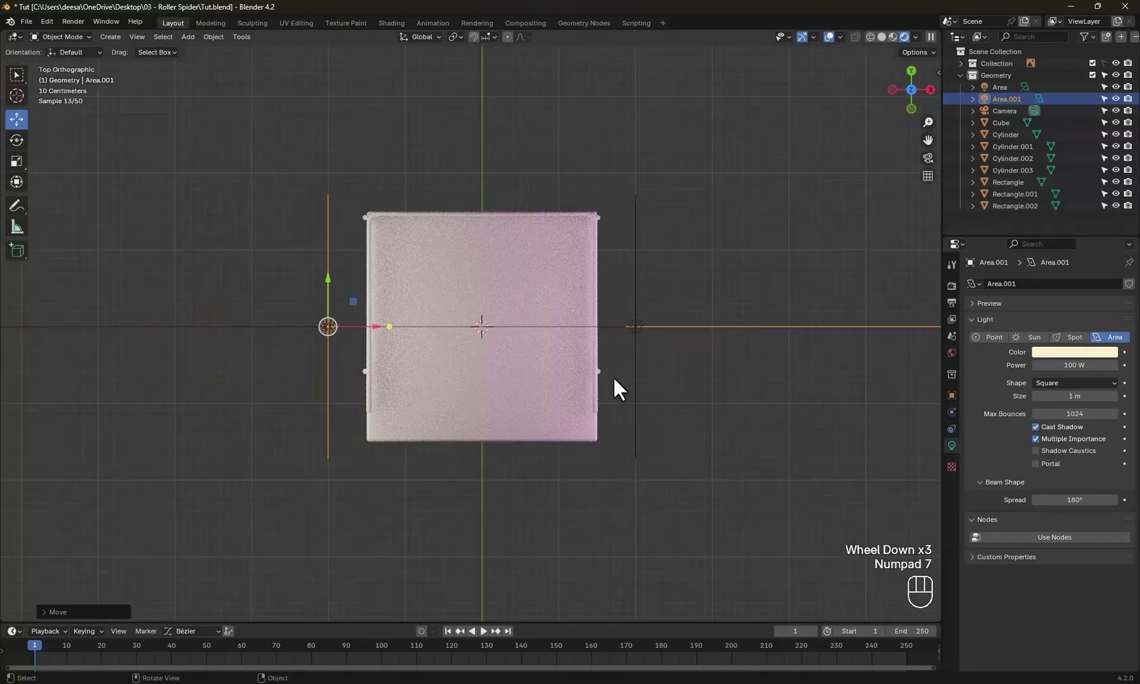
scroll(374, 397, down, 1)
key(shift+d)
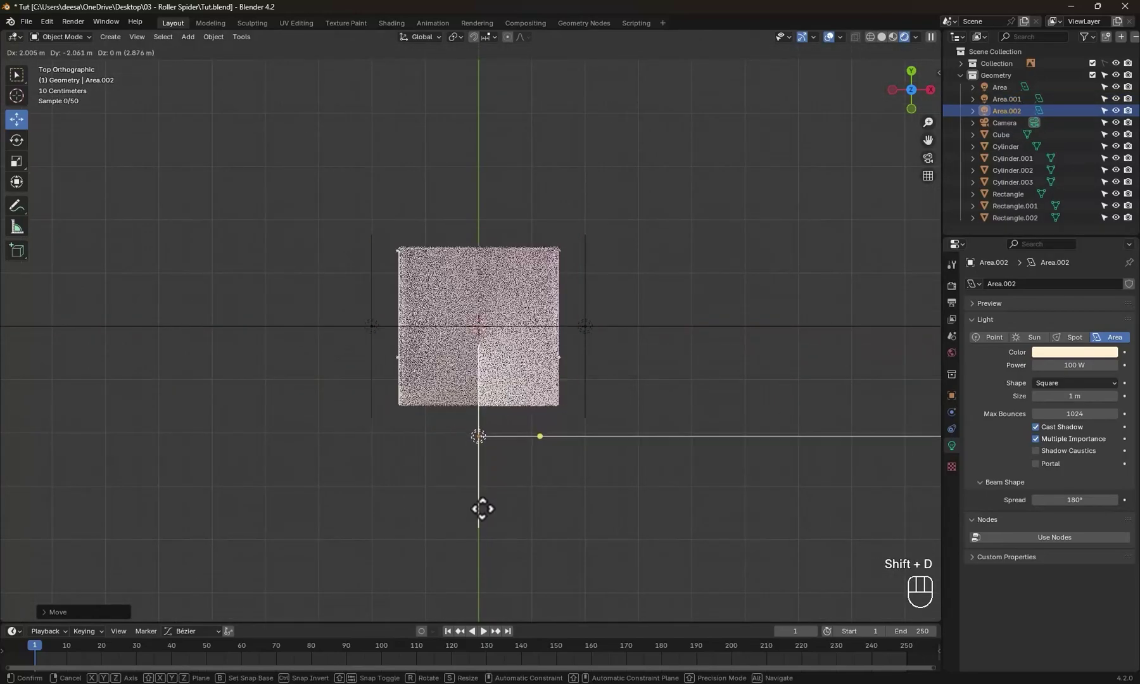
click(472, 496)
key(r)
click(478, 386)
key(g)
click(473, 534)
key(KP_0)
scroll(590, 489, up, 2)
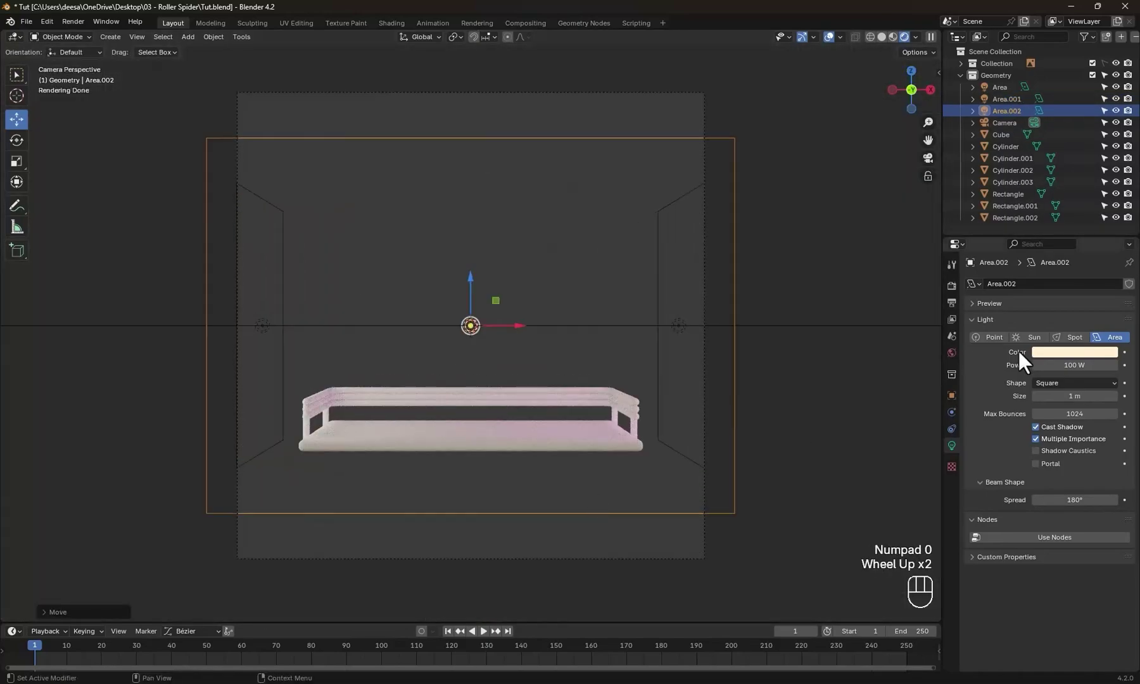
click(1074, 351)
drag(1038, 245, 1060, 259)
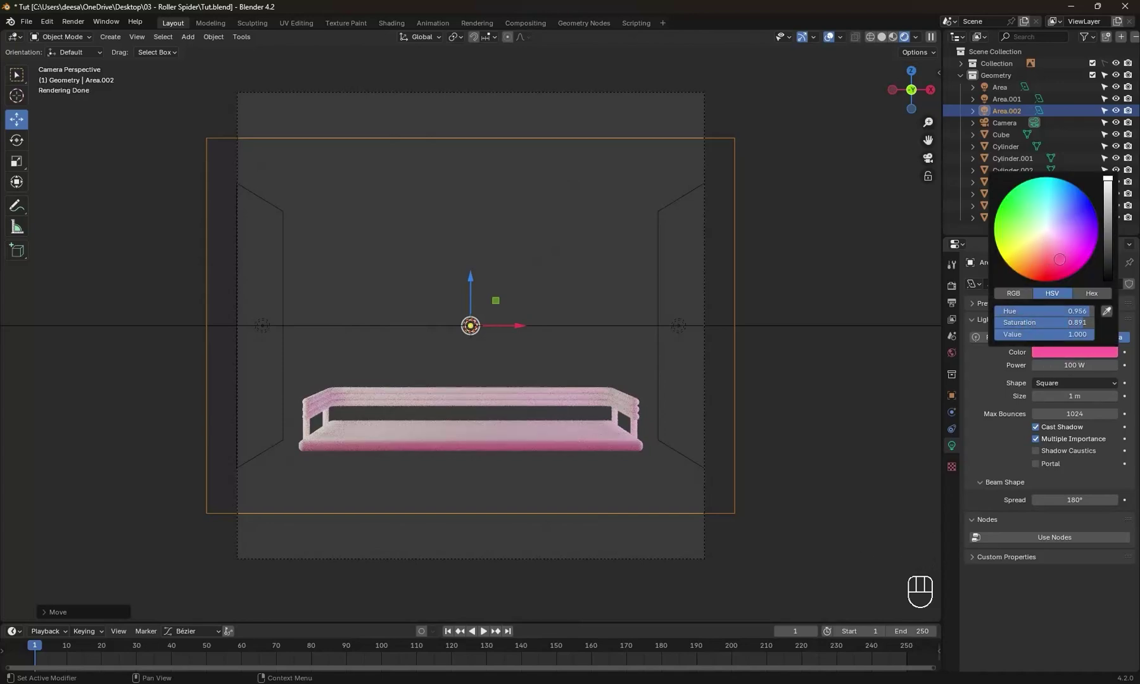
- Add a plane and rotate it to stand upright behind the bench
click(850, 413)
scroll(659, 436, down, 2)
scroll(659, 436, up, 3)
scroll(635, 426, down, 2)
middle_drag(635, 427, 600, 423)
scroll(588, 392, up, 3)
scroll(577, 381, up, 2)
mouse_move(578, 367)
middle_down()
mouse_move(577, 381)
mouse_move(553, 356)
middle_up()
key(shift+a)
click(625, 238)
key(KP_1)
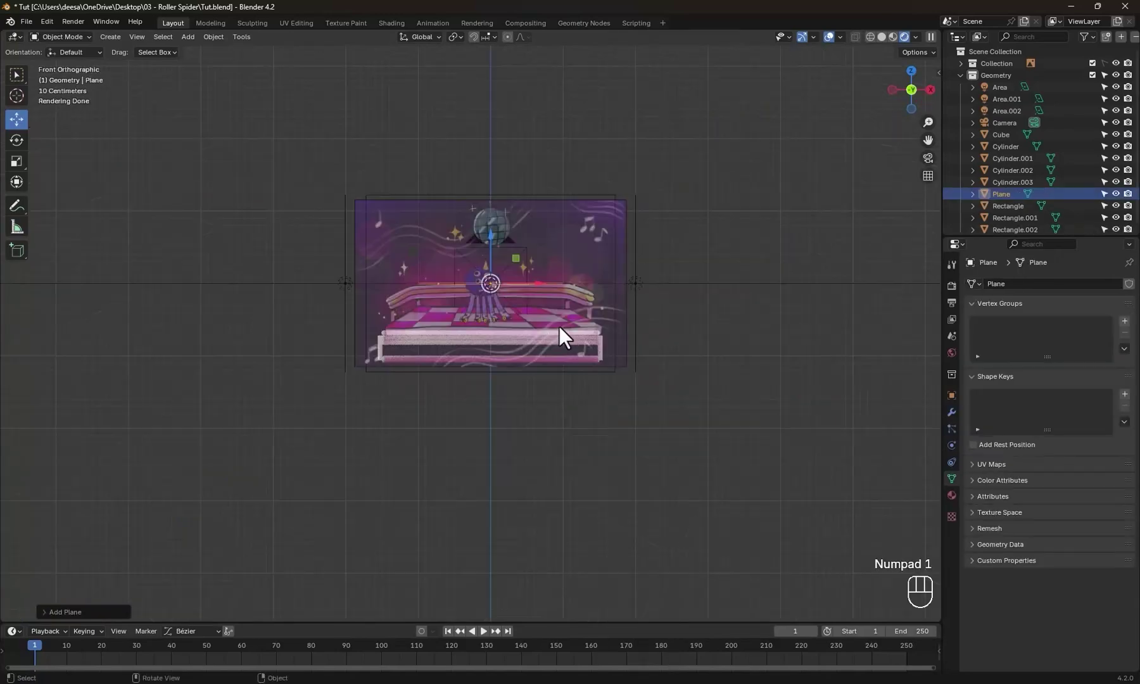
key(KP_3)
key(r)
click(463, 351)
- Scale the upright plane until it fills the camera frame as a backdrop
key(KP_0)
key(s)
click(610, 514)
key(KP_3)
key(KP_0)
key(s)
click(633, 402)
scroll(552, 445, up, 4)
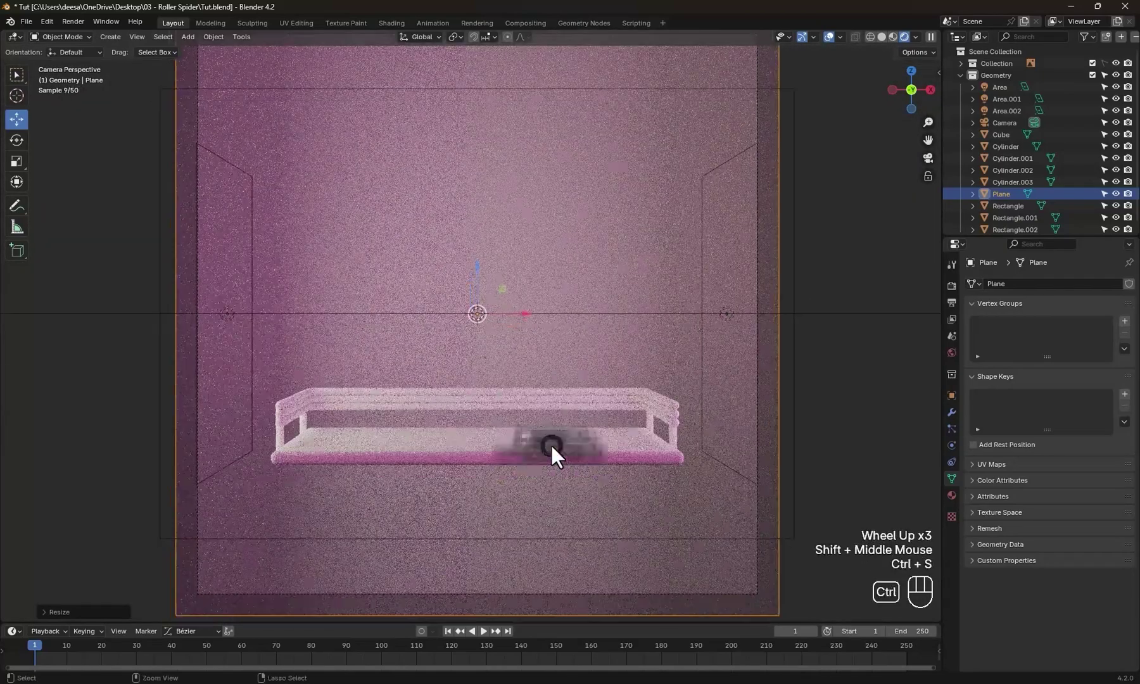
- Save, then in the Shading workspace select the floor and show the Roller Spider reference
key(ctrl+s)
click(391, 22)
click(571, 276)
middle_drag(553, 294, 603, 313)
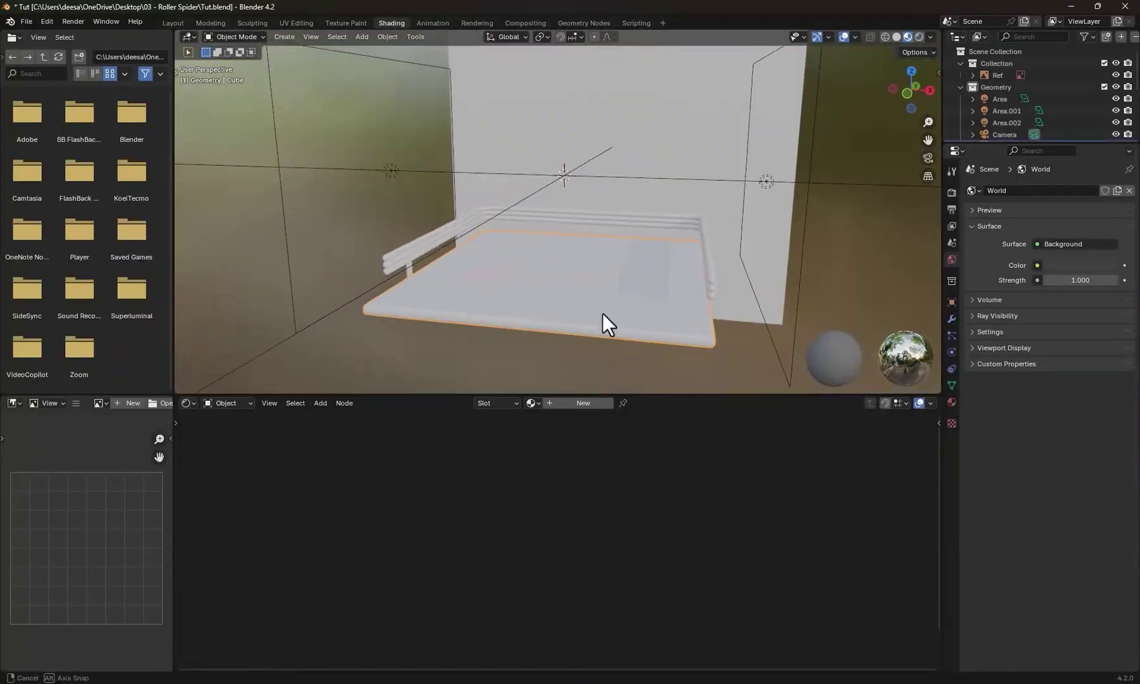
click(100, 402)
click(125, 427)
drag(172, 356, 228, 356)
scroll(543, 323, up, 3)
- Create the Floor material and eyedrop its pink base colour from the reference
middle_drag(543, 324, 587, 339)
click(607, 403)
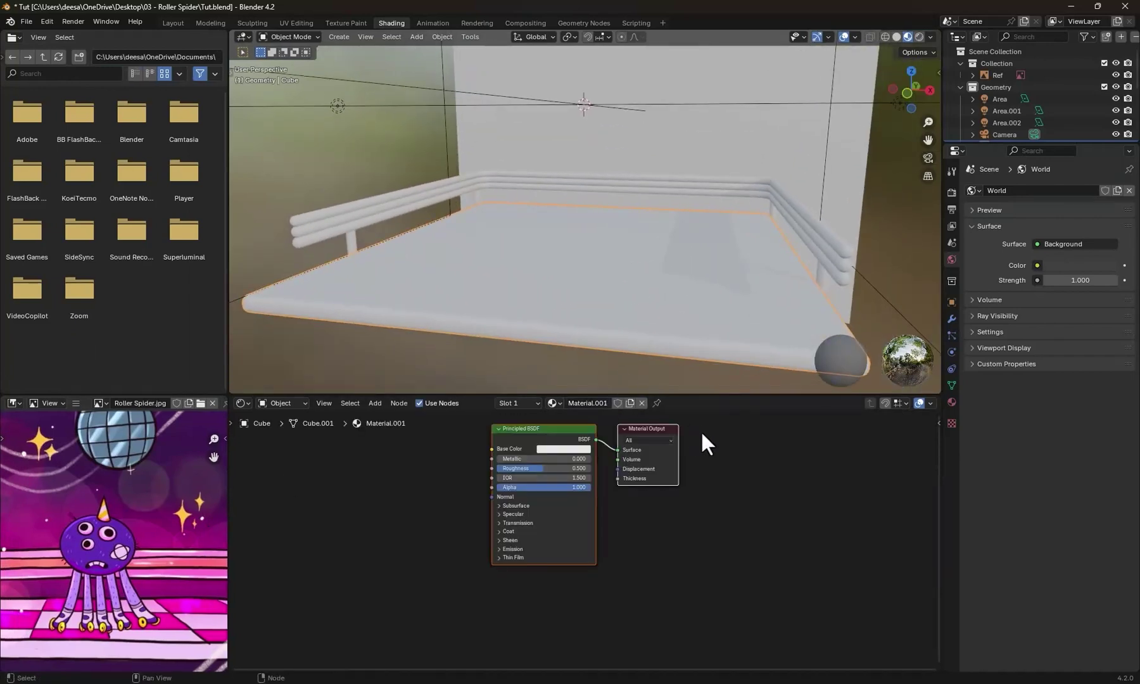
scroll(688, 447, down, 2)
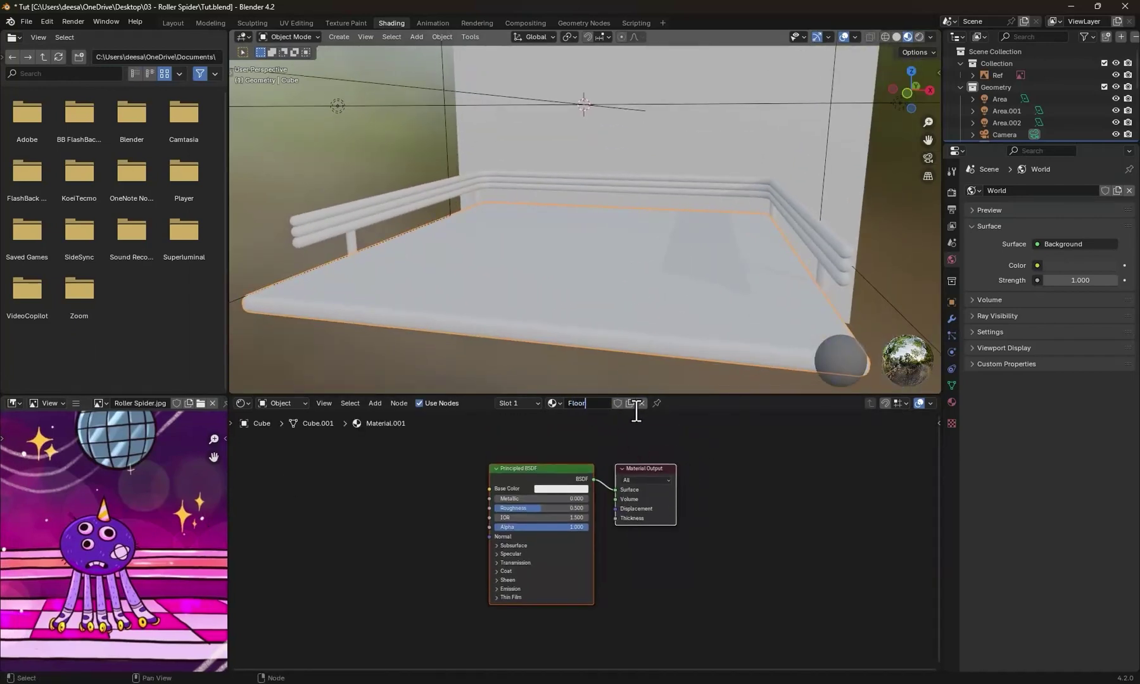
click(559, 488)
key(e)
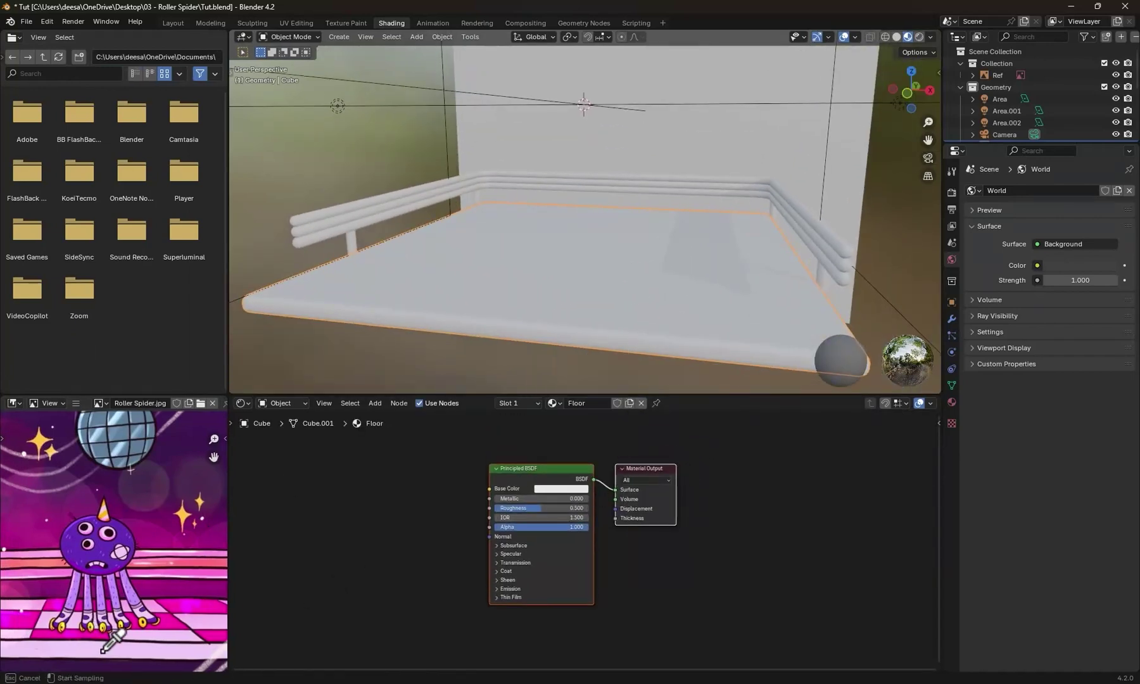
middle_drag(452, 376, 484, 302)
click(918, 35)
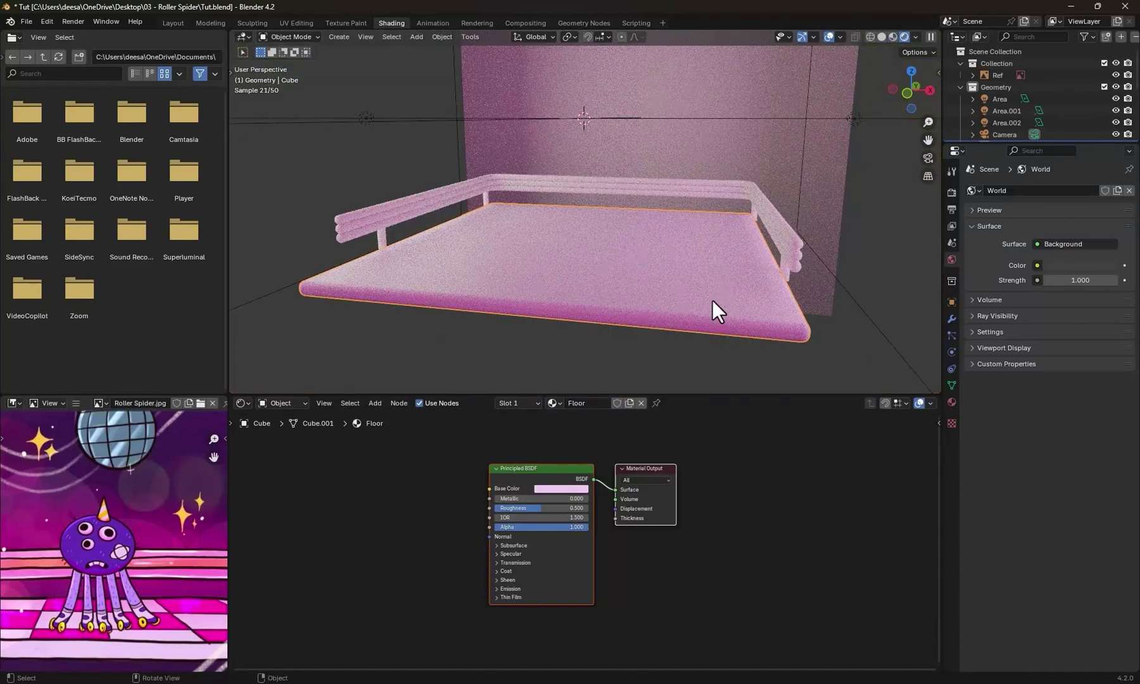
- Give one rail a new material named Floor.Metal.Bar.01 with an orange base colour
click(712, 299)
scroll(712, 299, up, 4)
click(604, 403)
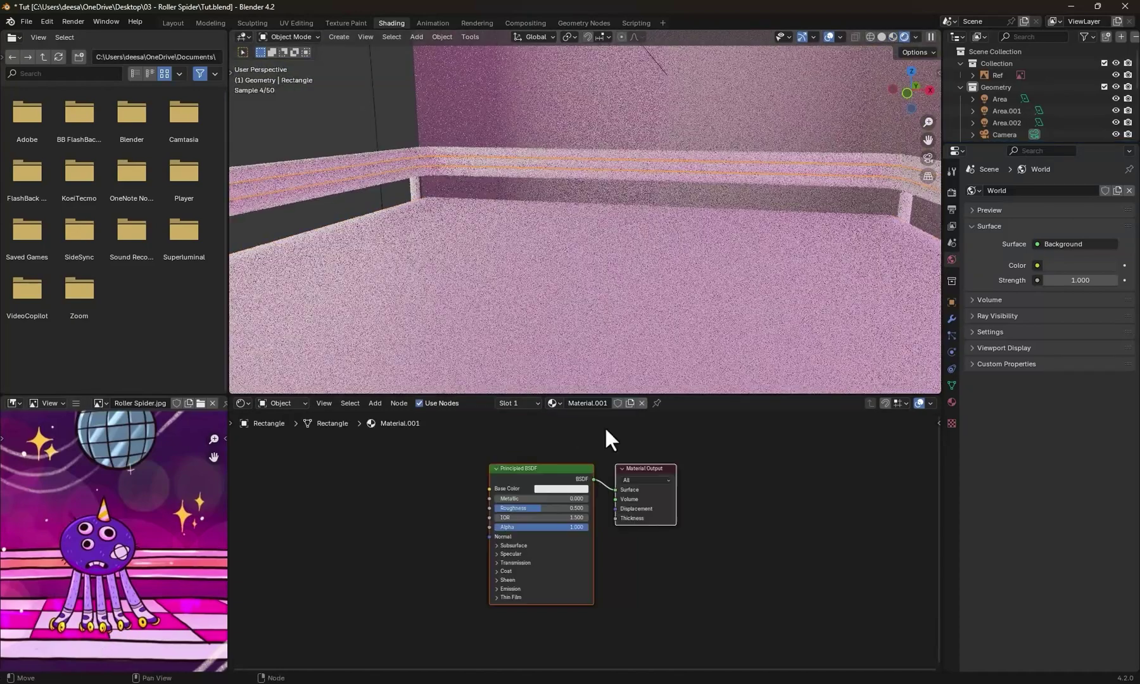
double_click(593, 403)
text(Floor.Meta)
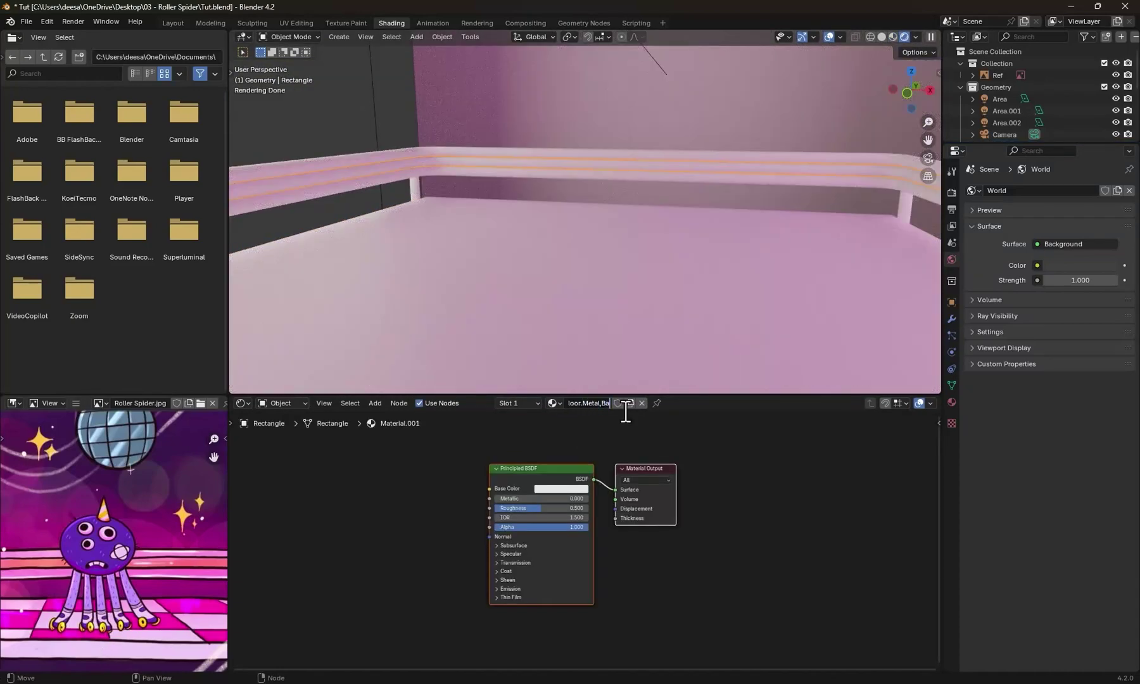
click(575, 488)
click(204, 545)
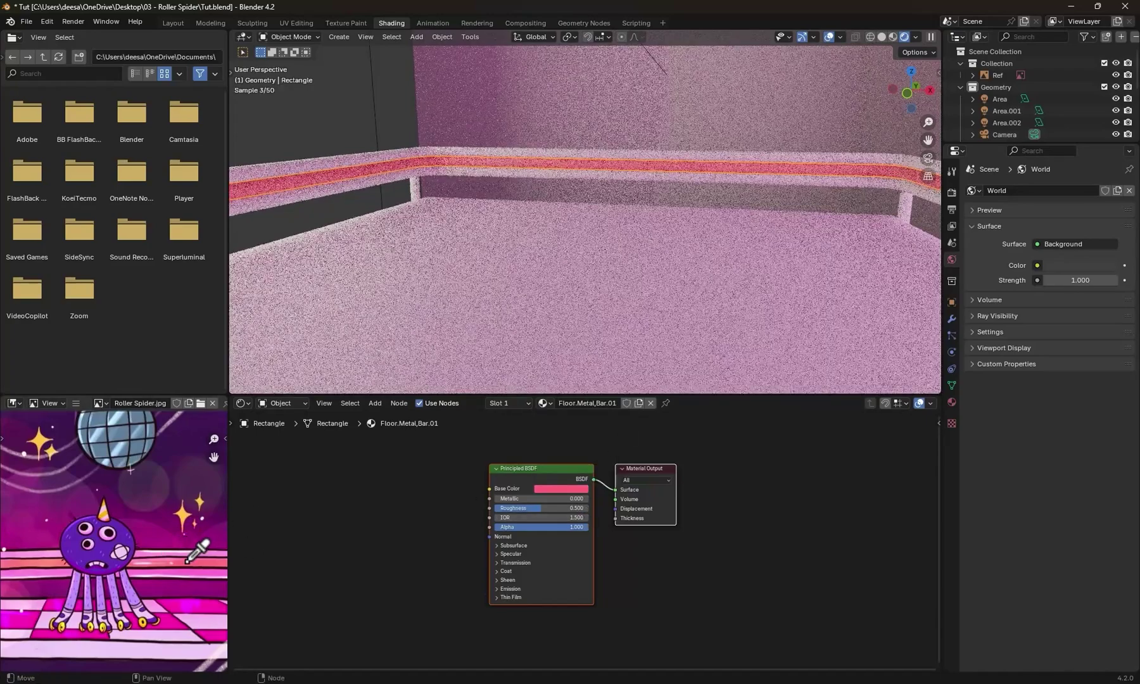
click(561, 488)
- In material preview, set the rail material's roughness to 0 and raise Metallic slightly
middle_drag(589, 267, 695, 245)
click(893, 38)
scroll(540, 551, up, 3)
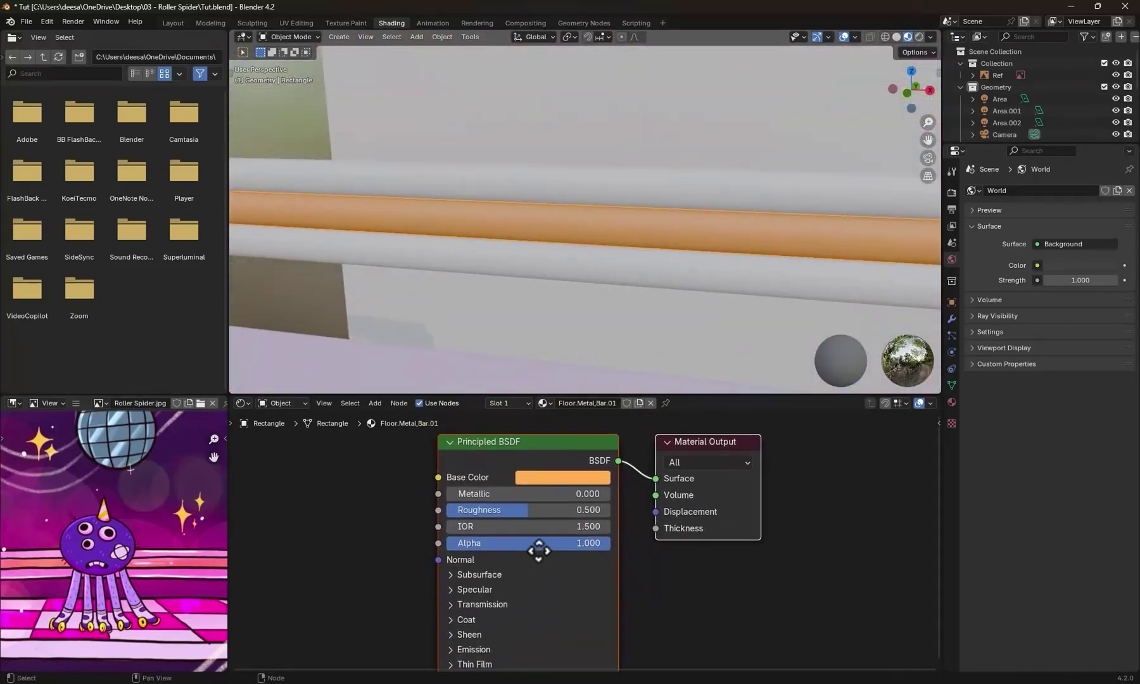
double_click(528, 510)
text(0)
key(Return)
drag(499, 494, 526, 494)
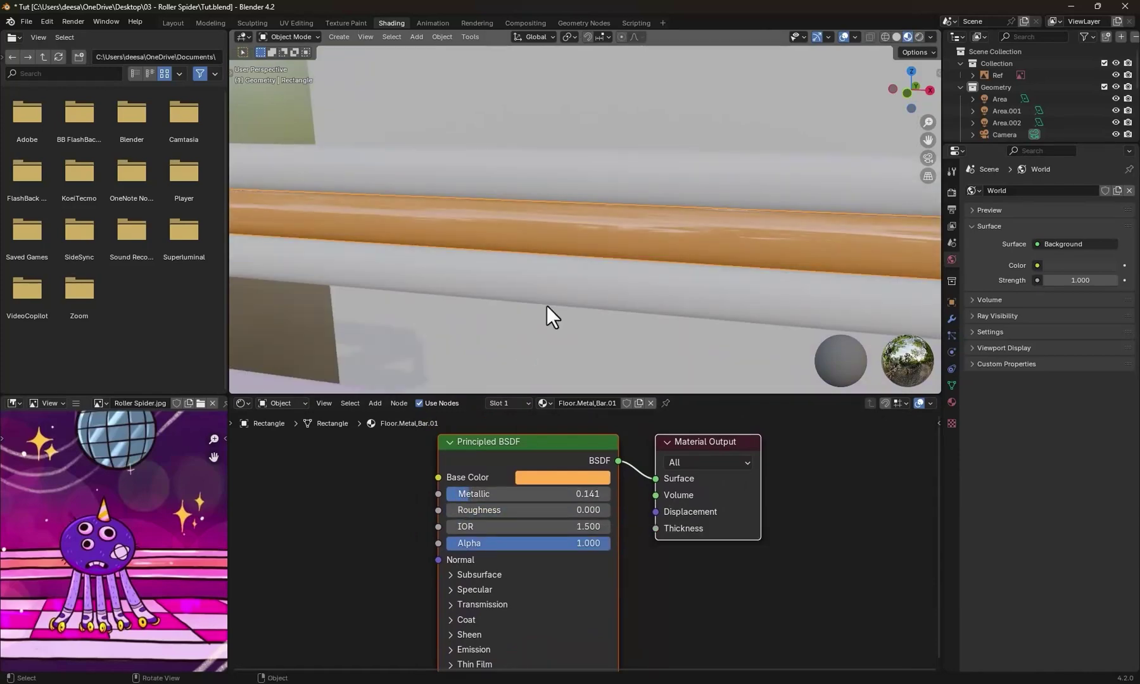
scroll(550, 305, down, 3)
- Give the upper rail a single-user copy of Floor.Metal.Bar.01 coloured pink
middle_drag(549, 305, 622, 258)
click(618, 247)
click(546, 402)
click(599, 434)
click(645, 403)
click(571, 479)
click(667, 411)
- Preview rendered lighting and give another rail the same pink bar material
key(z)
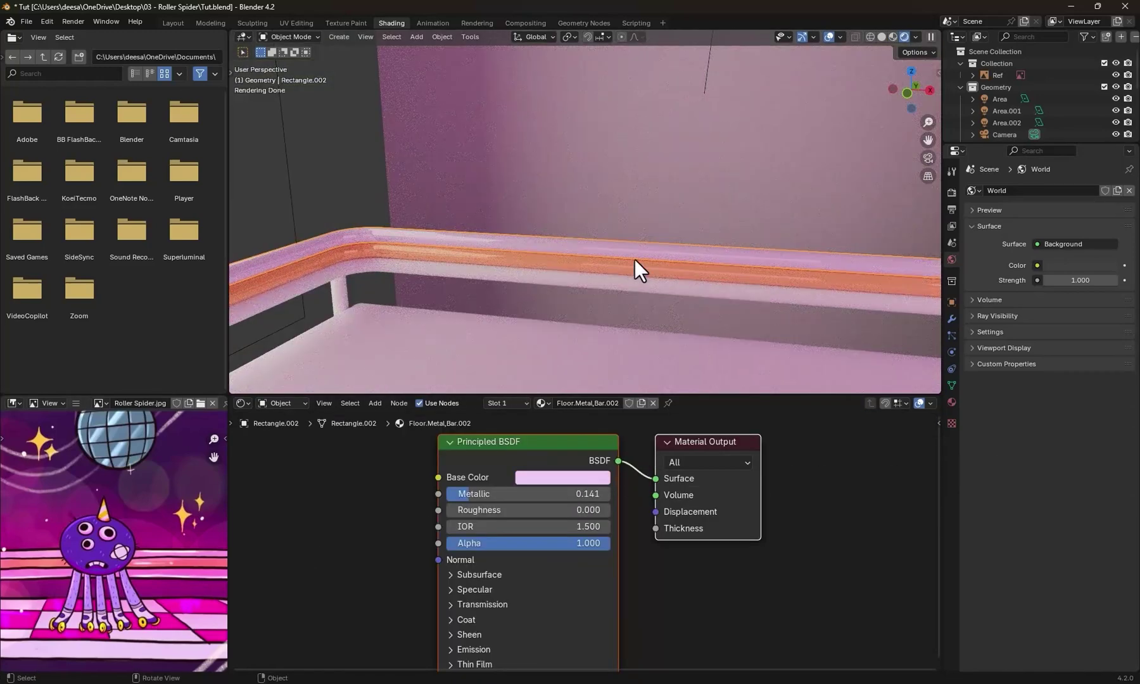
click(637, 251)
scroll(735, 317, up, 3)
click(607, 255)
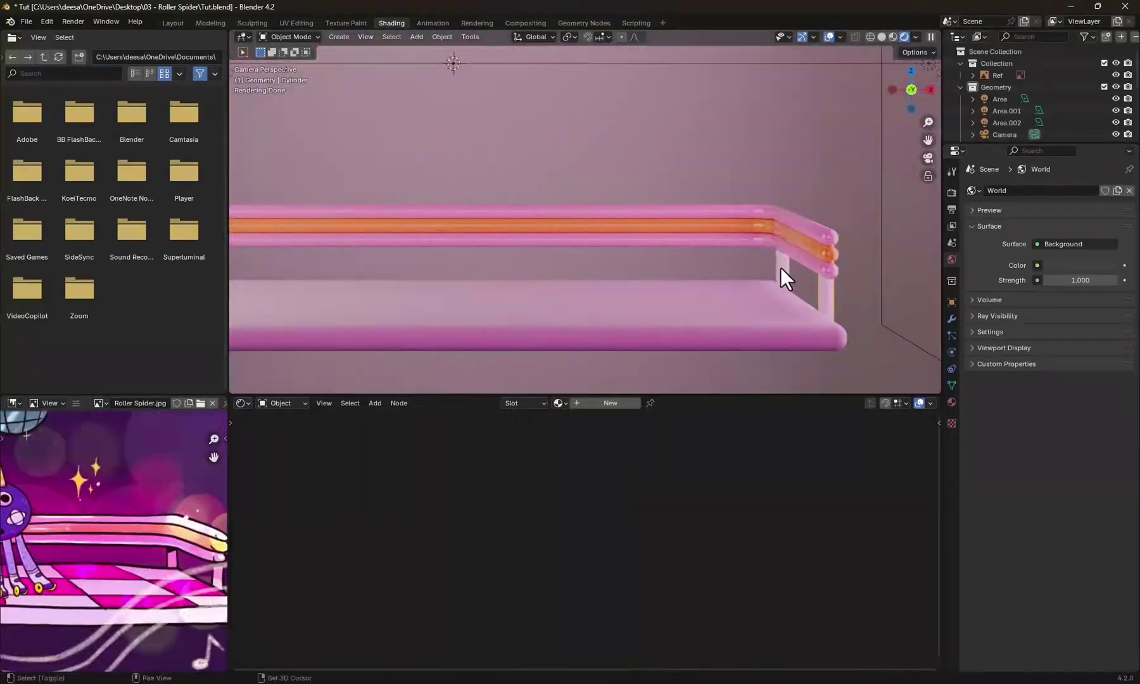
- Give the corner posts Floor.Metal.Bar.002, lightening its pink, via Copy Material to Selected
click(571, 403)
click(606, 432)
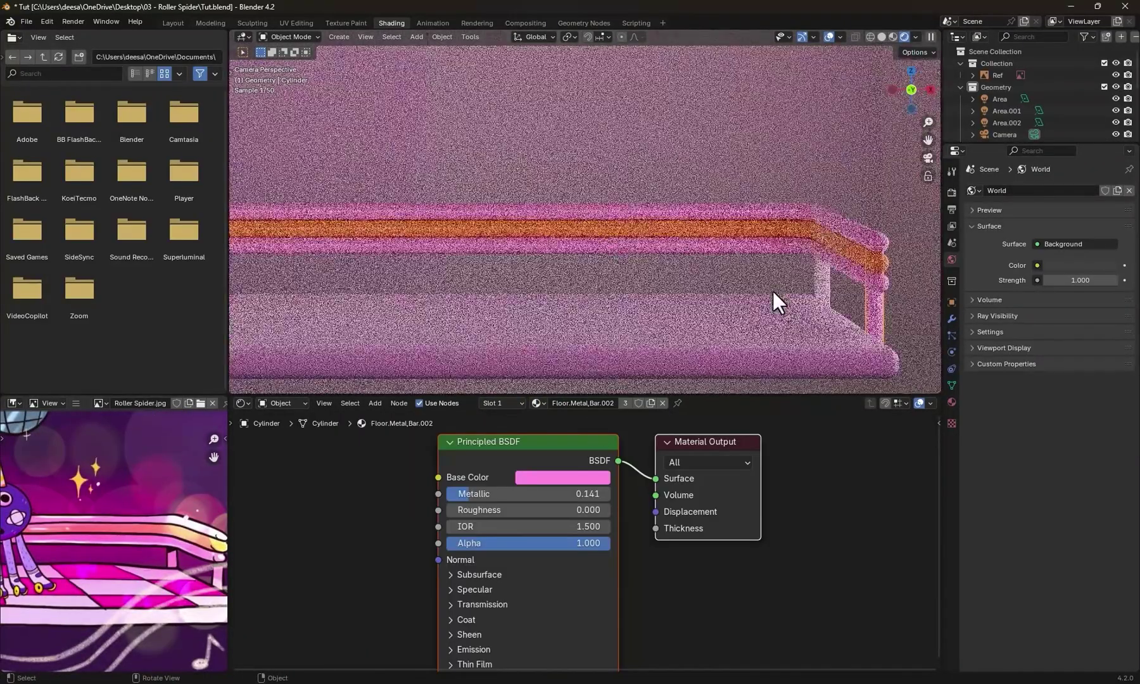
click(563, 477)
drag(606, 326, 598, 314)
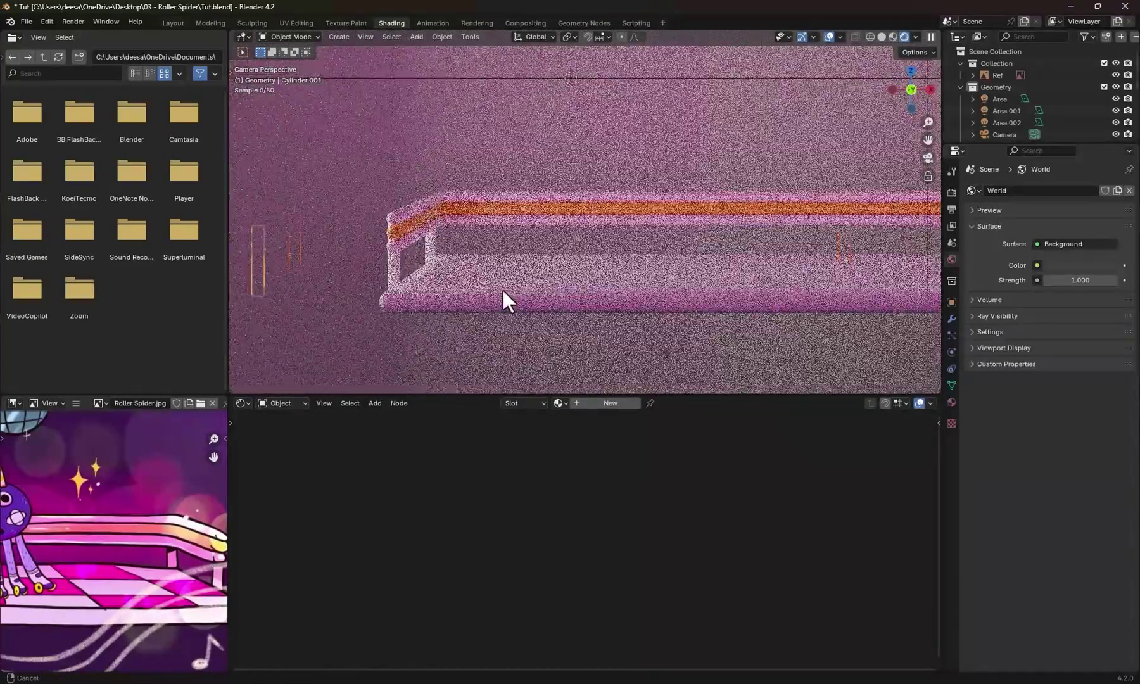
key(ctrl+l)
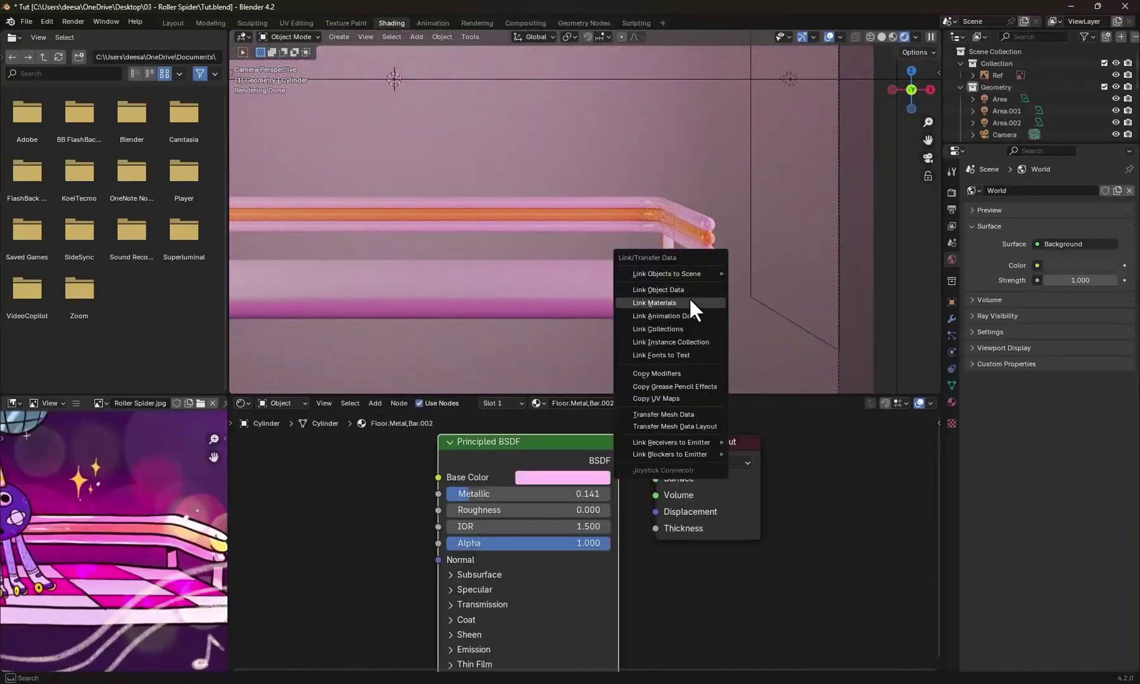
click(689, 302)
scroll(542, 266, down, 2)
scroll(623, 178, down, 1)
- Save the file and give the backdrop plane a new dark purple material
key(ctrl+alt+w)
click(596, 109)
click(663, 224)
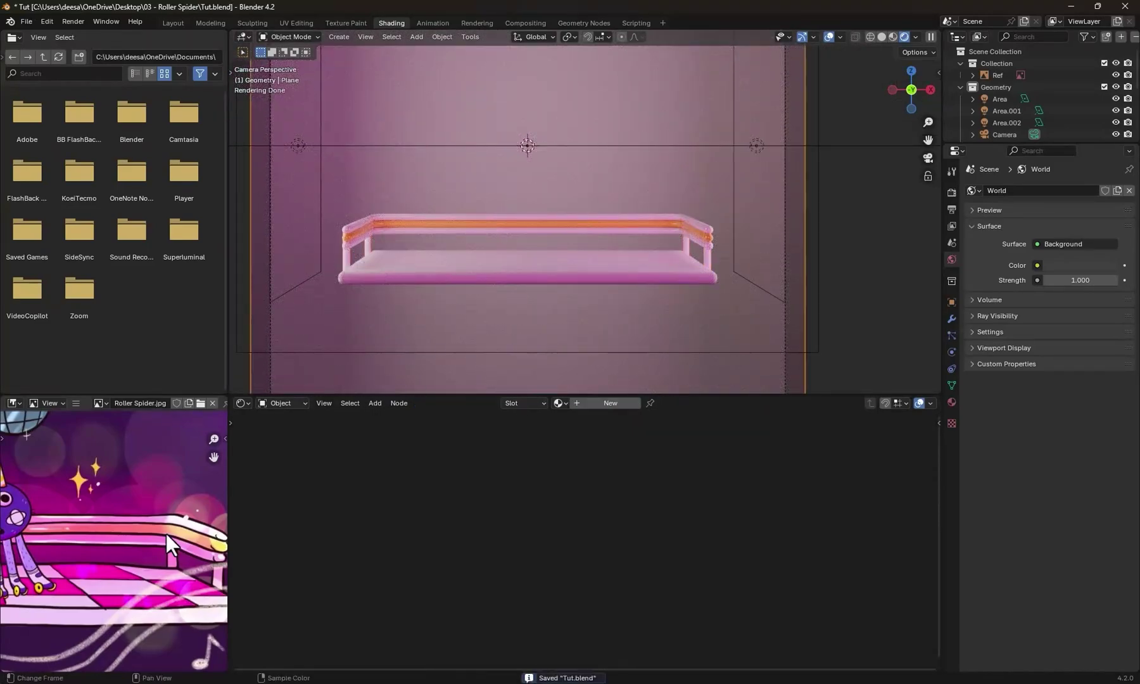
click(610, 404)
click(563, 477)
click(664, 412)
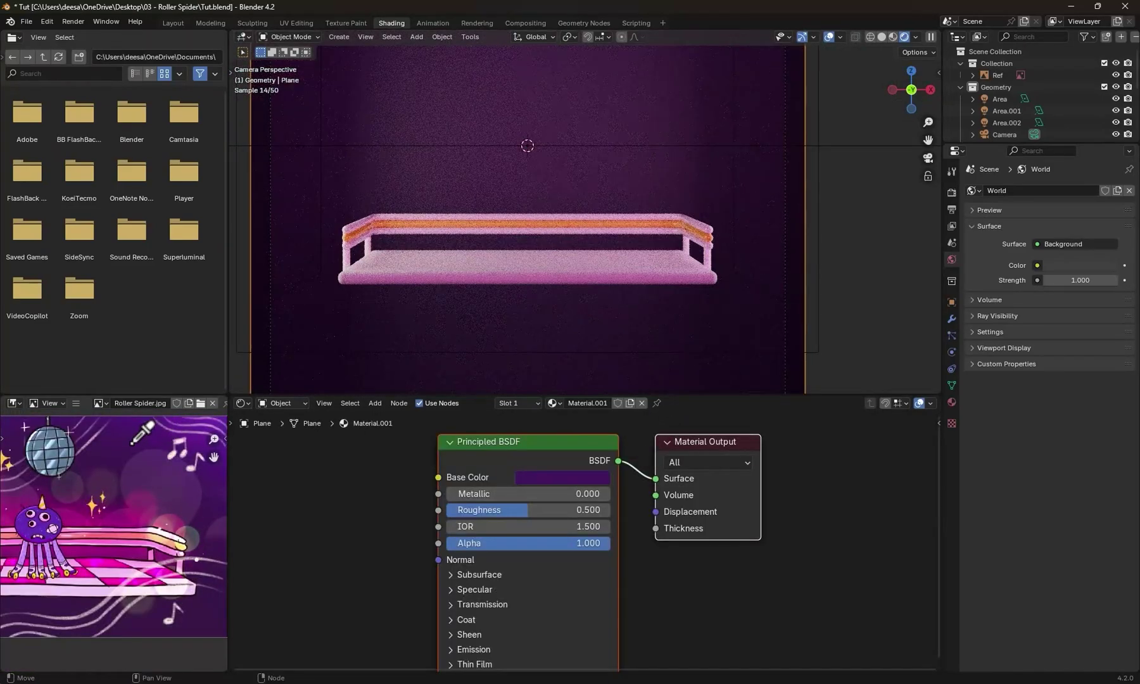
click(174, 23)
scroll(688, 283, down, 2)
- From the right-side view, move the backdrop plane along Y, then view through the camera
key(KP_3)
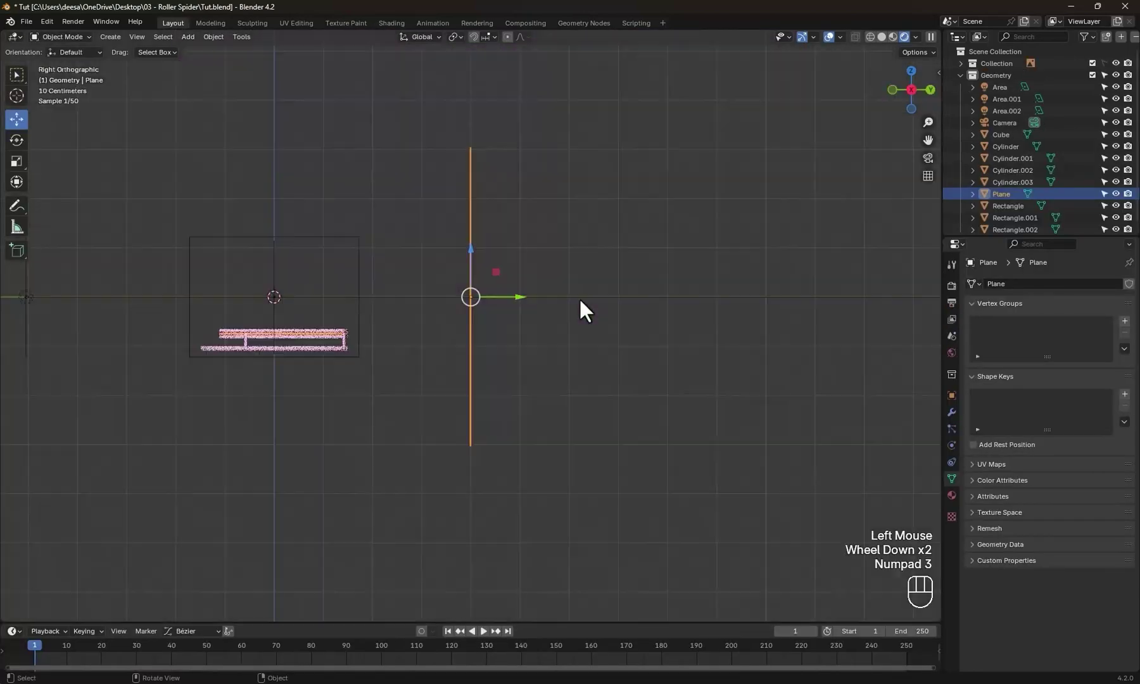
drag(495, 298, 547, 297)
click(553, 297)
key(KP_0)
scroll(667, 334, up, 2)
- Select the floor object, enter Edit Mode, and save the file
middle_drag(667, 334, 595, 406)
click(595, 405)
scroll(595, 406, up, 1)
scroll(591, 394, up, 3)
shift+middle_drag(588, 311, 583, 266)
key(Tab)
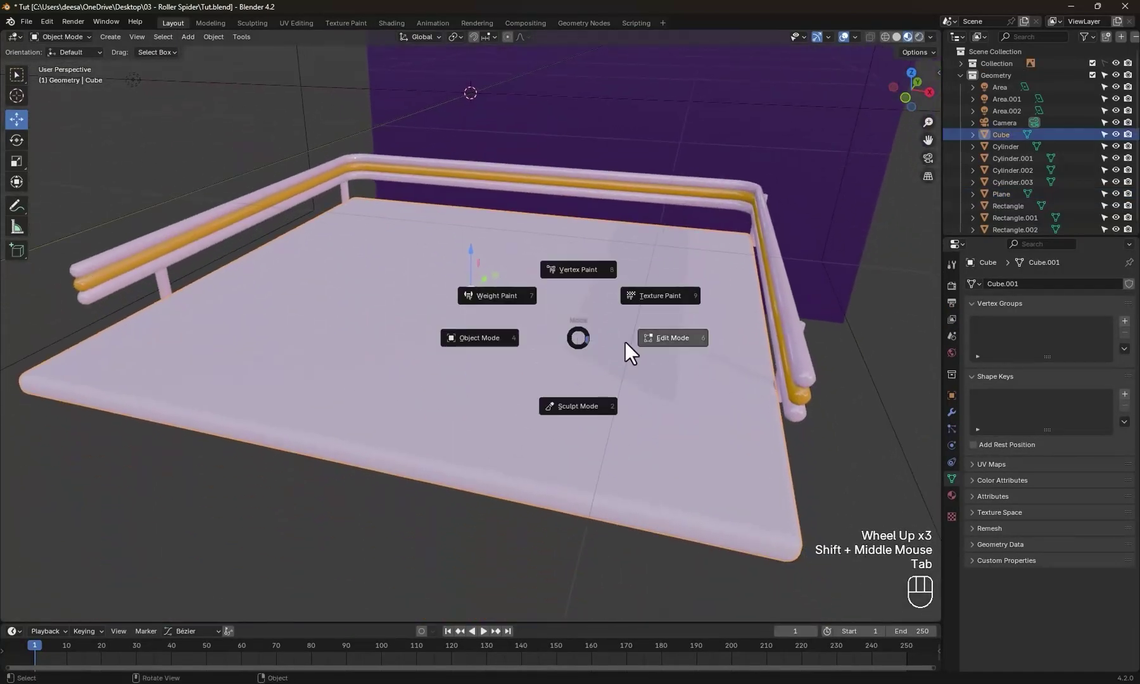
click(668, 337)
key(Tab)
click(521, 294)
key(ctrl+s)
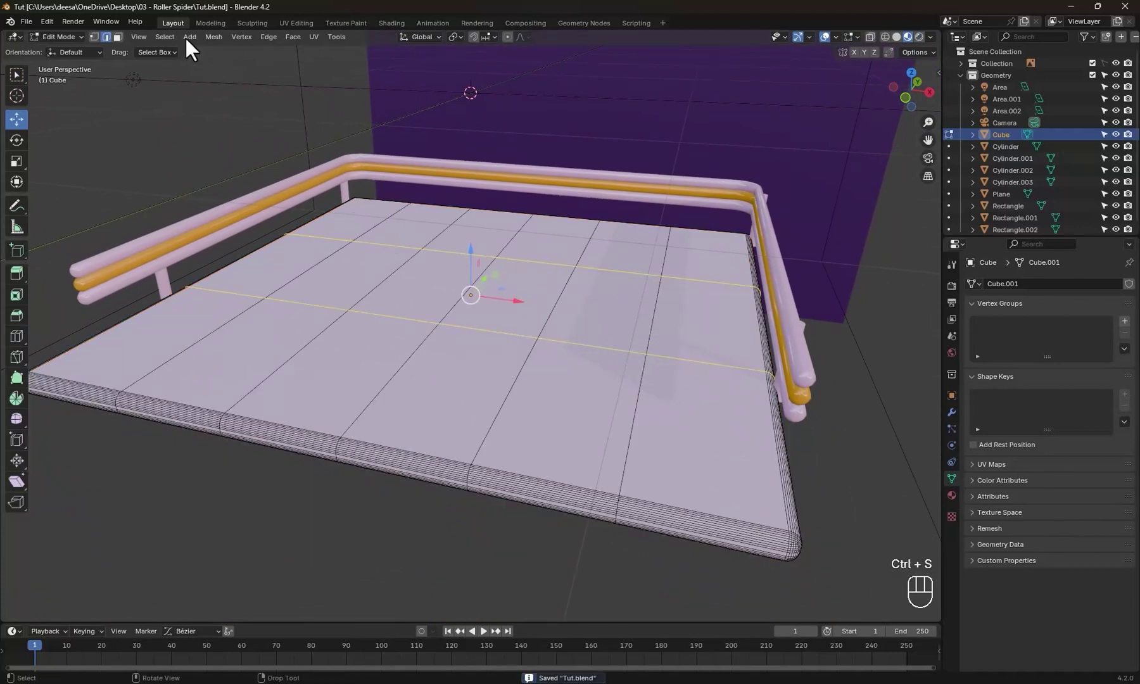
- In face select mode, select the corner floor tile
click(116, 36)
click(357, 218)
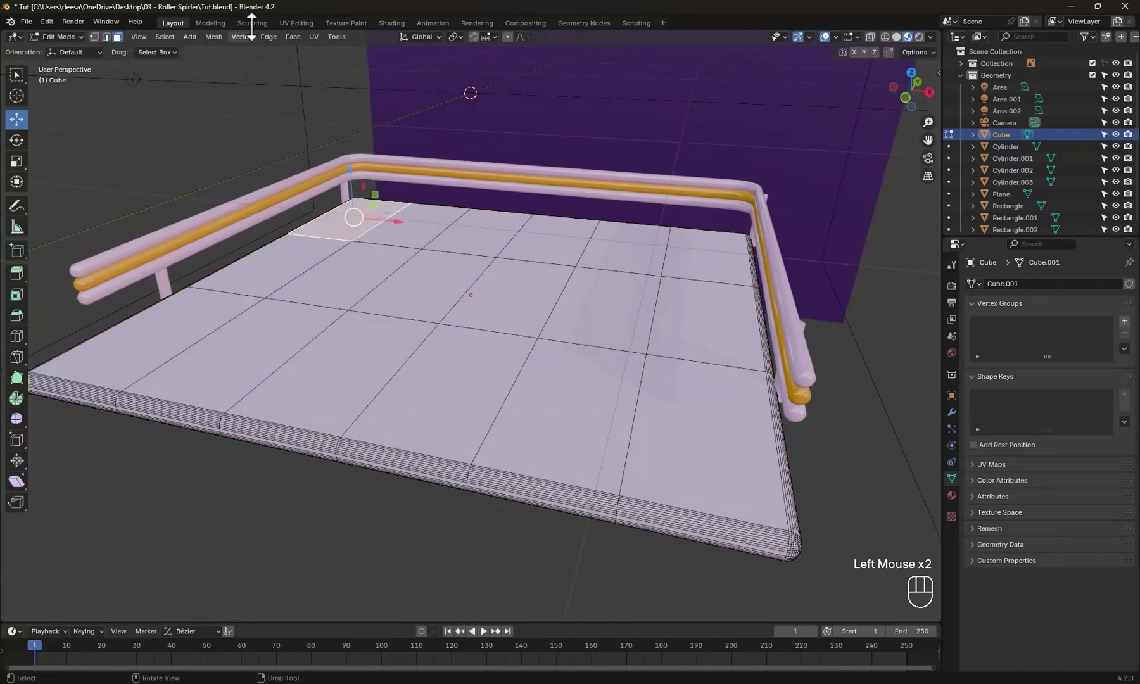
click(391, 23)
- Add a new floor material slot with a new material at roughness 0.2
click(952, 403)
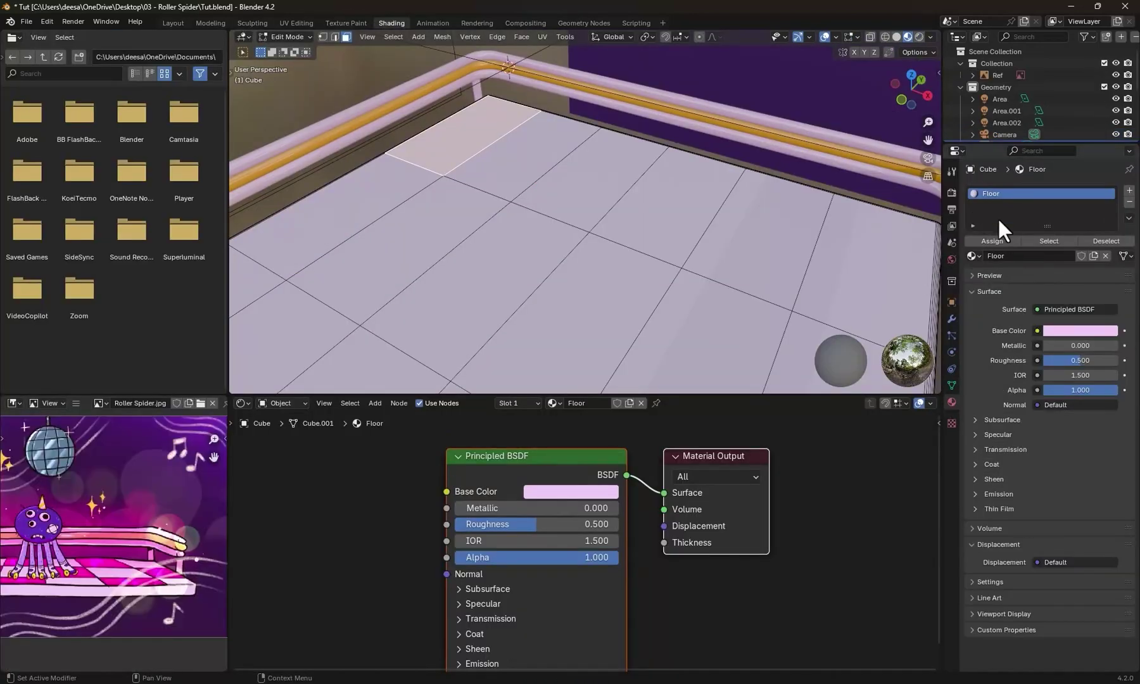
click(1129, 191)
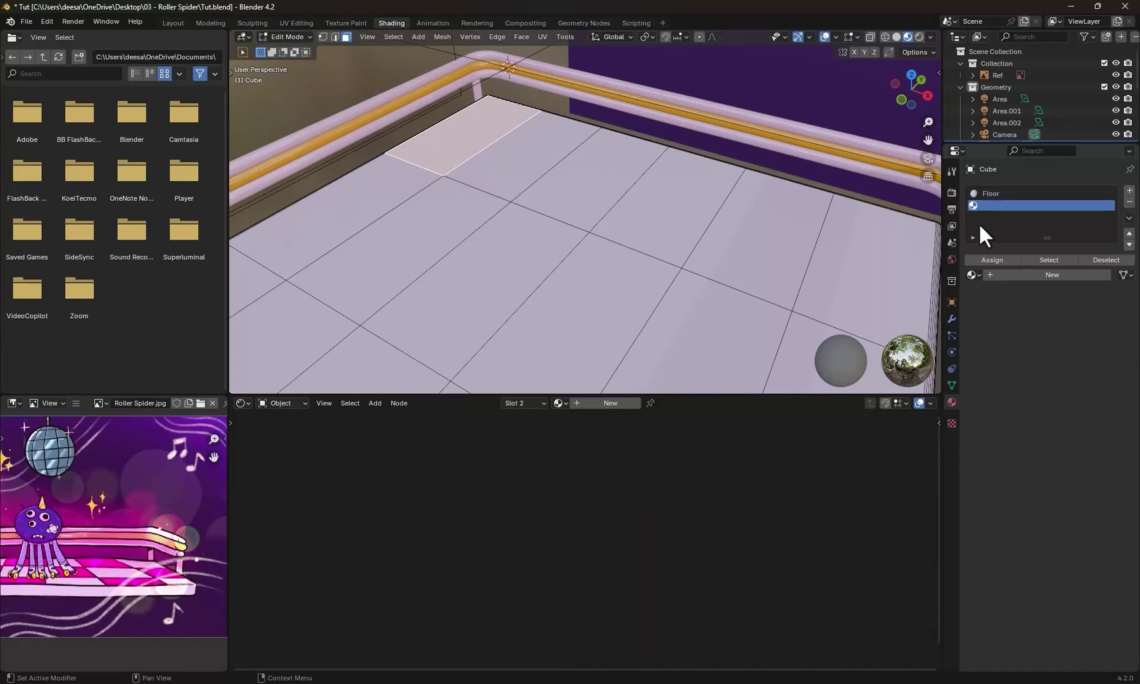
click(1023, 275)
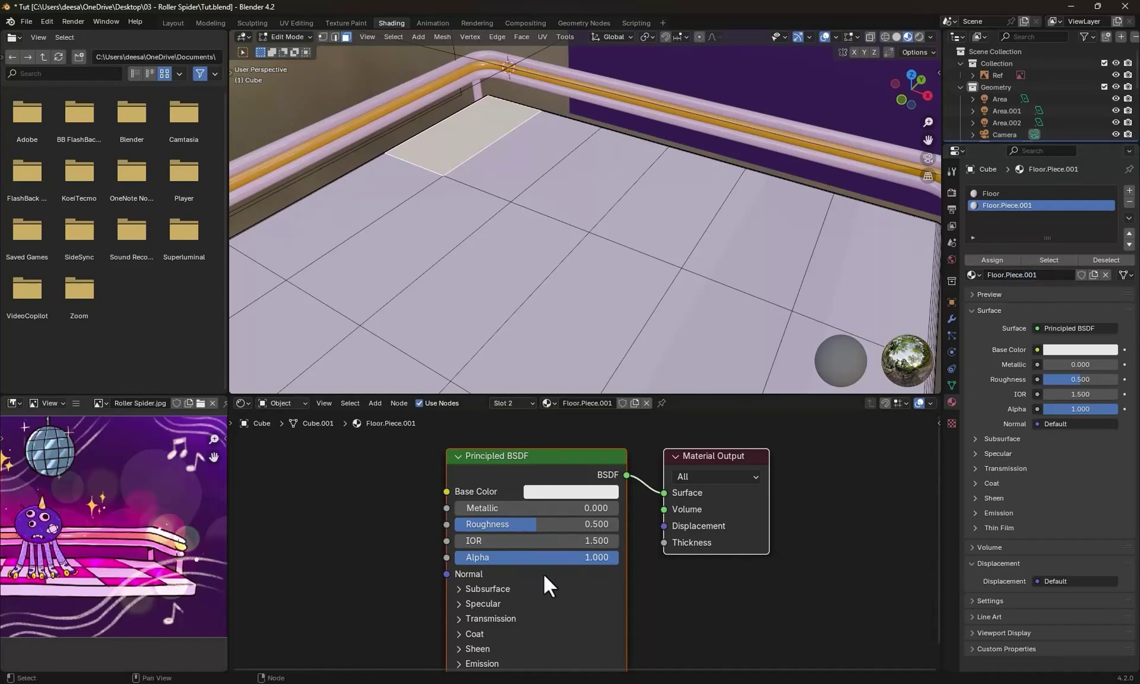
double_click(534, 524)
text(.2)
key(Return)
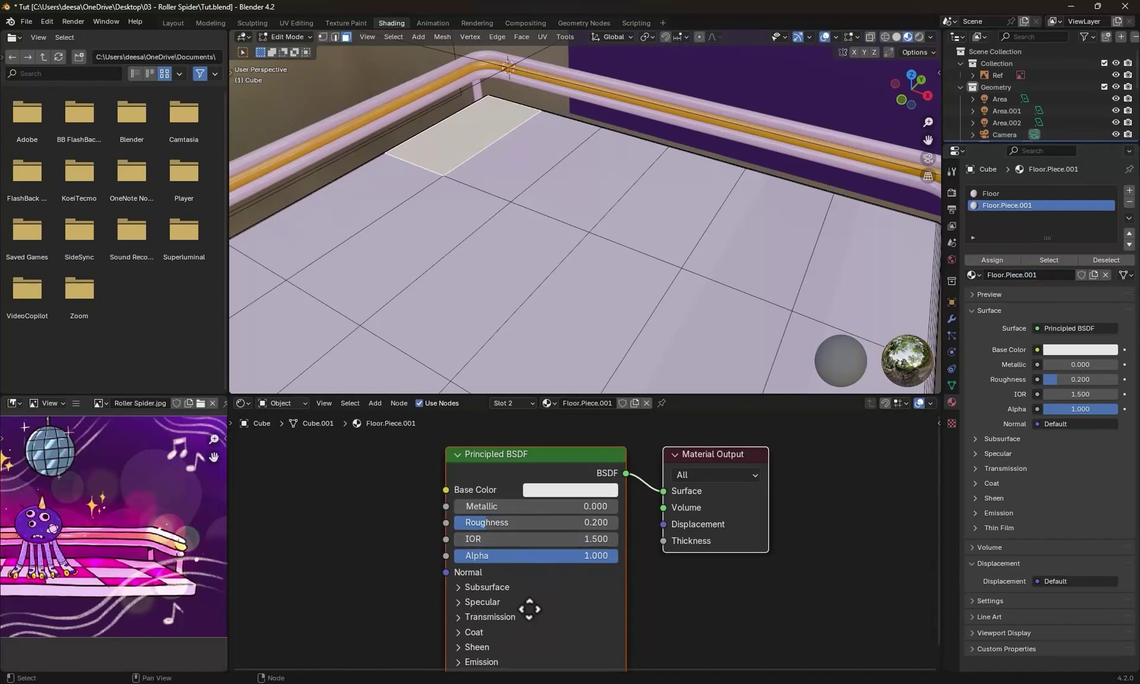
scroll(535, 552, down, 3)
- Raise the material's Transmission Weight to 1, with the corner tile reselected
click(456, 544)
drag(471, 562, 616, 564)
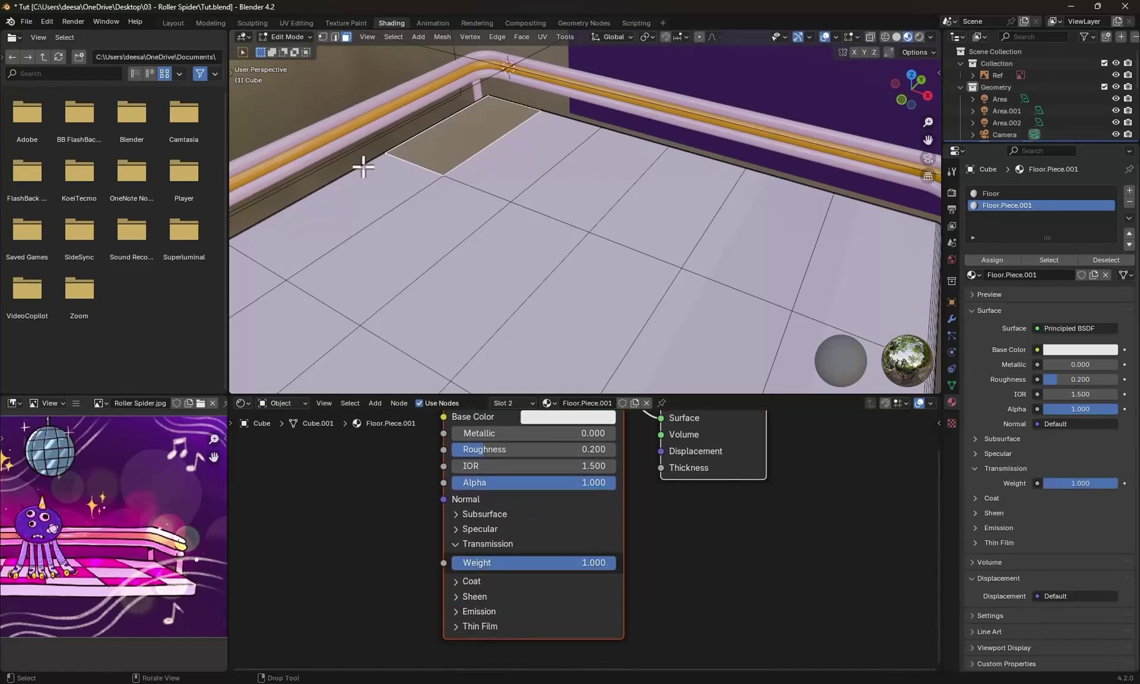
click(561, 184)
mouse_move(563, 184)
middle_down()
mouse_move(481, 185)
mouse_move(530, 312)
mouse_move(535, 285)
middle_up()
middle_drag(567, 534, 534, 570)
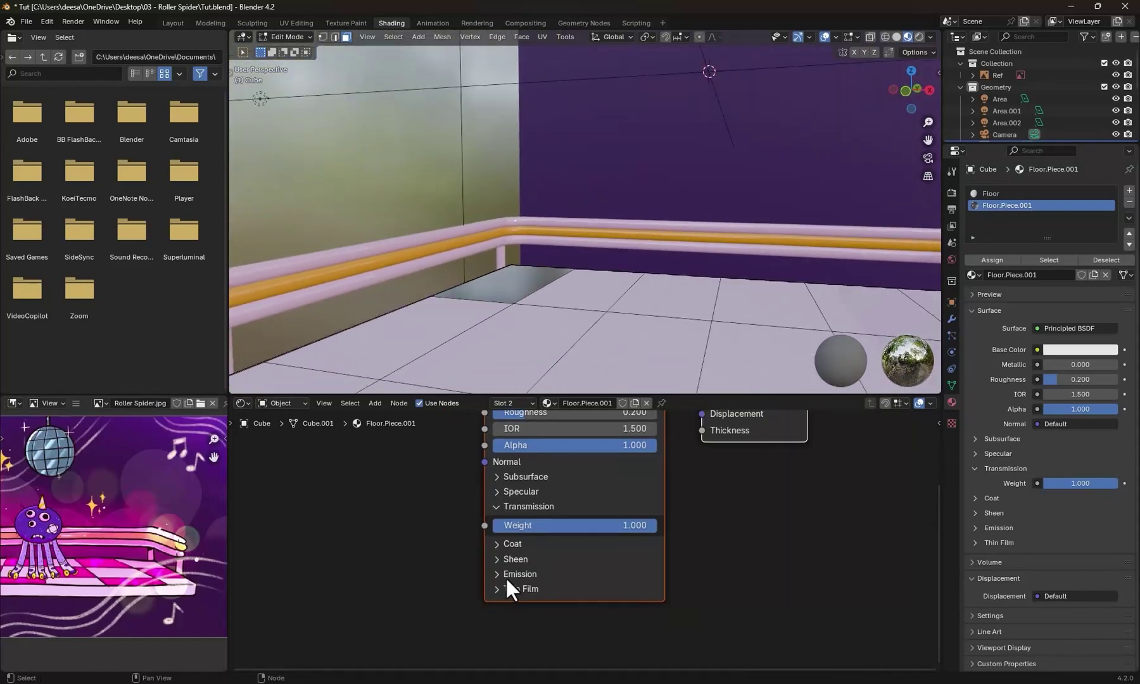
- Set emission colour to magenta sampled from the reference and emission strength to 2
click(506, 576)
click(600, 593)
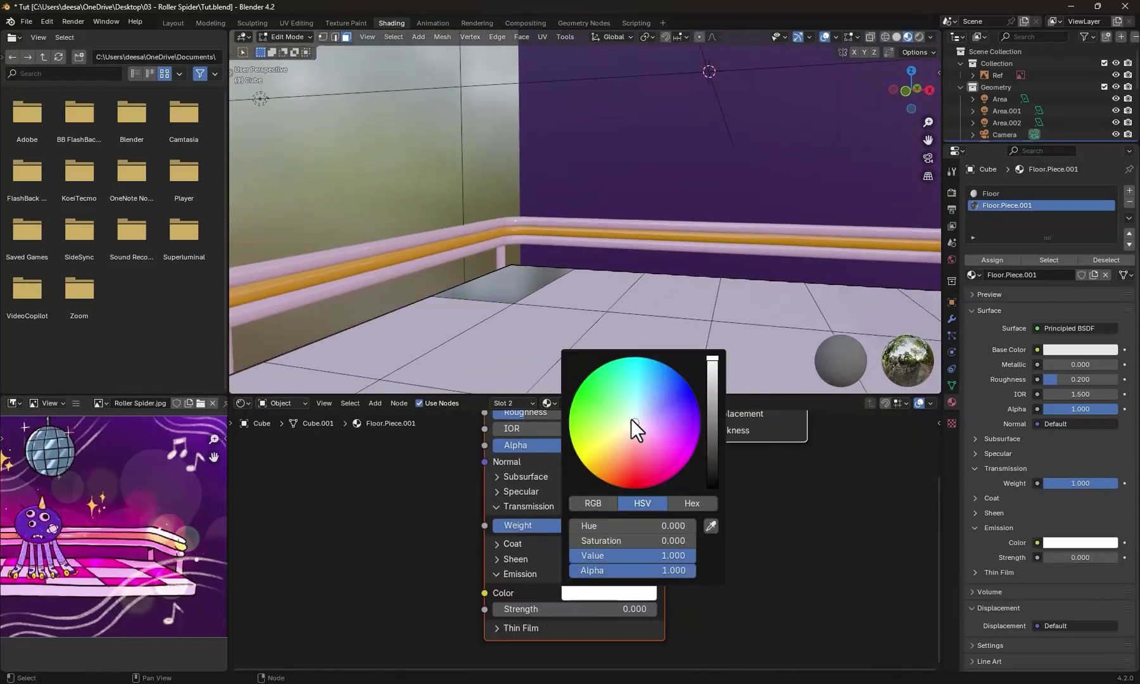
click(654, 589)
click(709, 525)
click(77, 518)
double_click(623, 609)
text(2)
key(Return)
scroll(553, 290, up, 3)
- Feed emission Strength from a 1D Noise Texture node placed to the left
mouse_move(552, 289)
middle_down()
mouse_move(531, 322)
mouse_move(561, 285)
middle_up()
scroll(562, 286, down, 2)
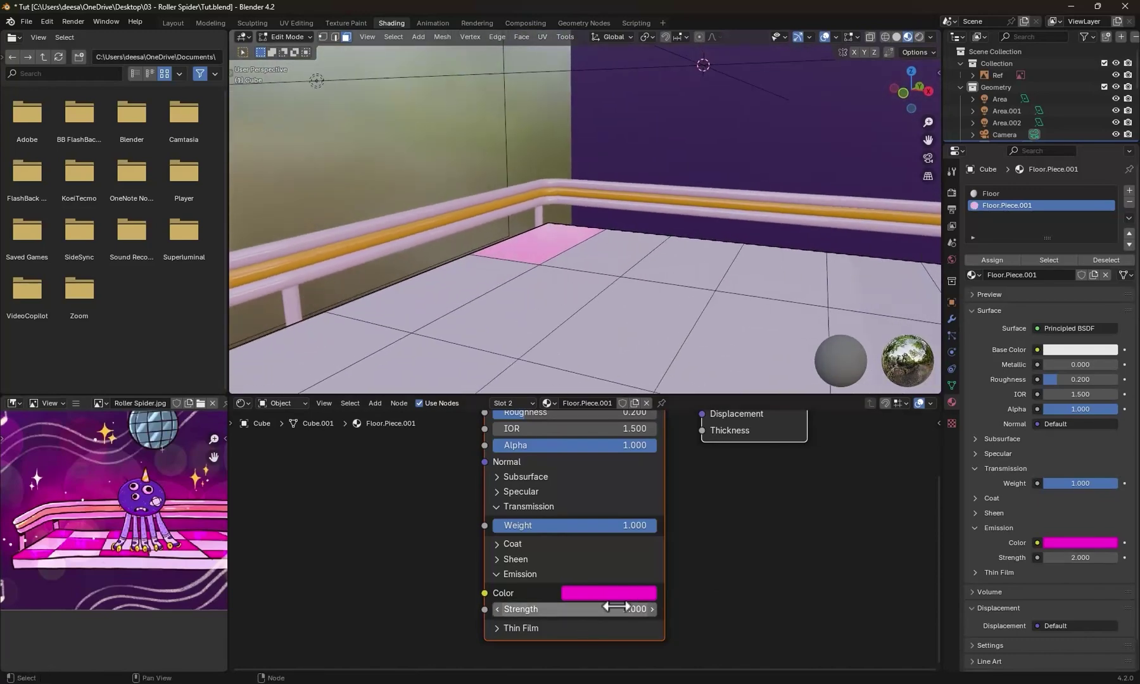
click(623, 593)
scroll(550, 532, down, 2)
scroll(545, 606, down, 2)
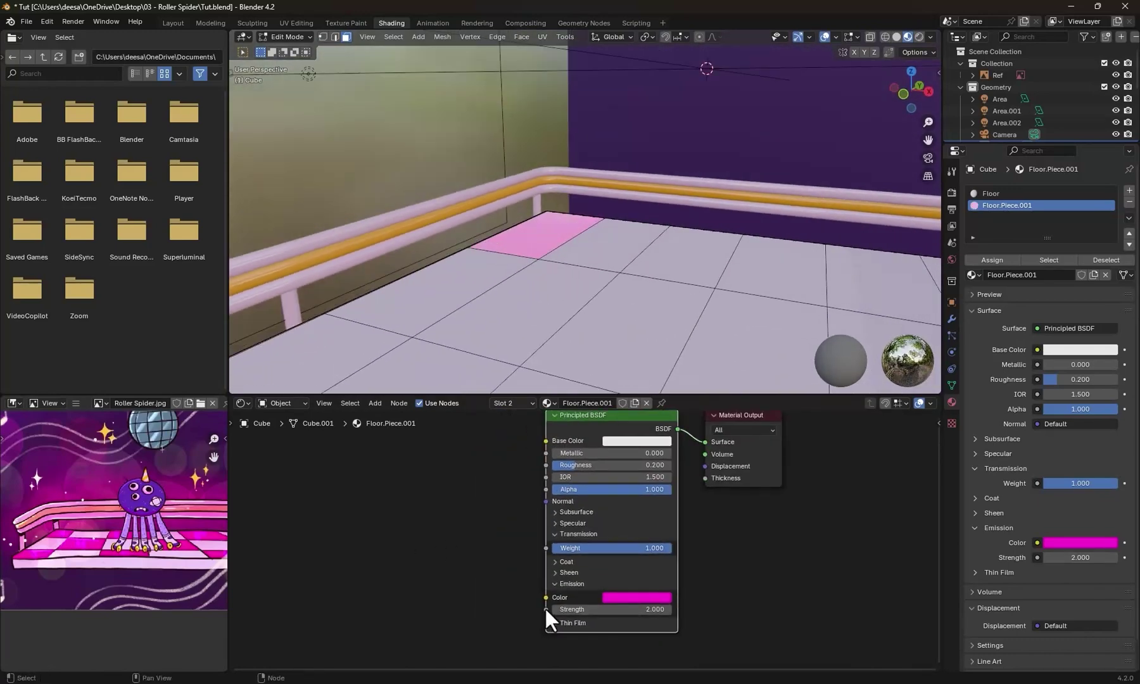
key(shift+a)
text(noise)
key(Return)
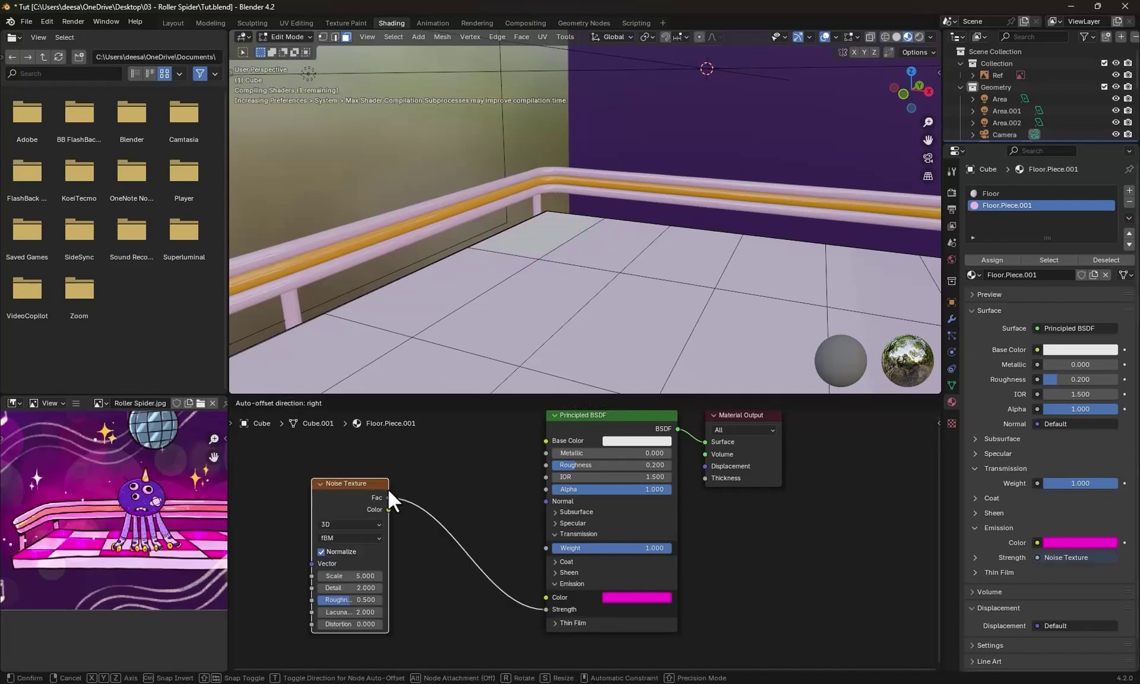
click(378, 471)
click(341, 504)
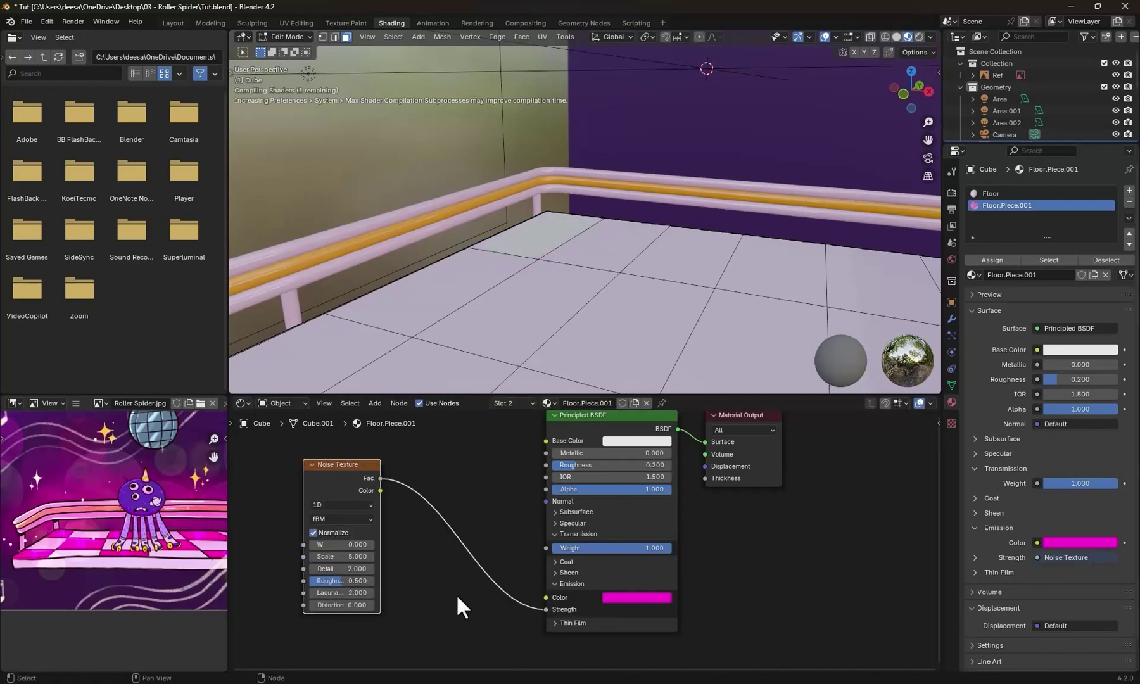
middle_drag(445, 588, 571, 589)
drag(469, 457, 391, 446)
- Insert a Greater Than Math node after the Noise Texture
key(shift+a)
key(Return)
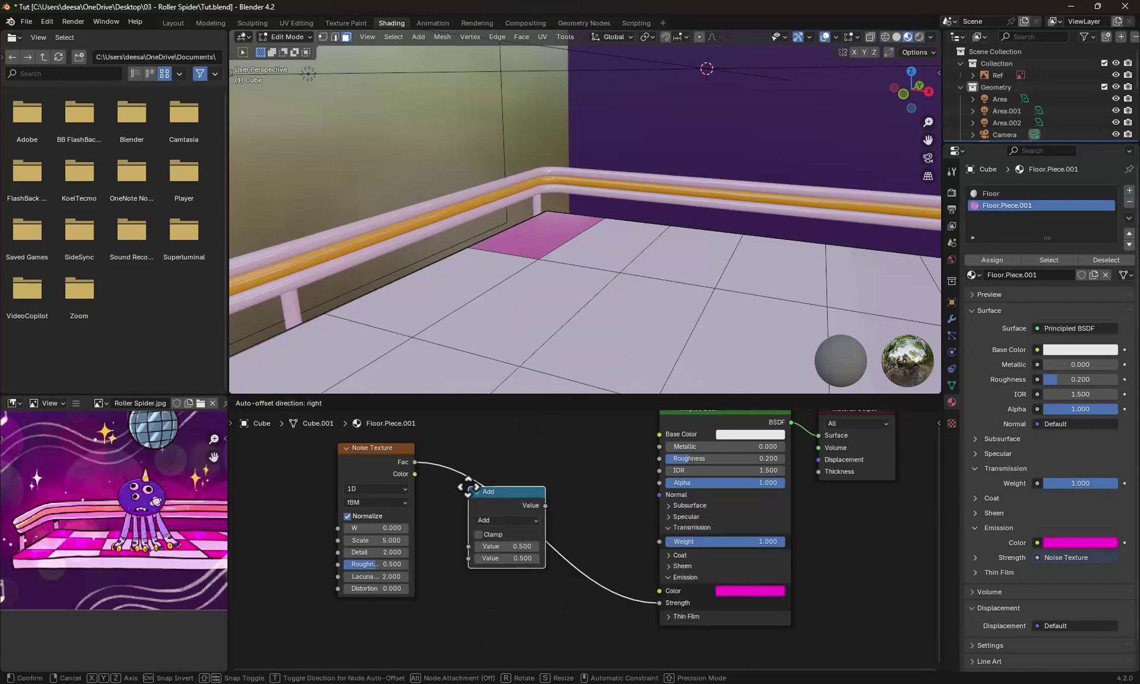
click(484, 501)
click(573, 569)
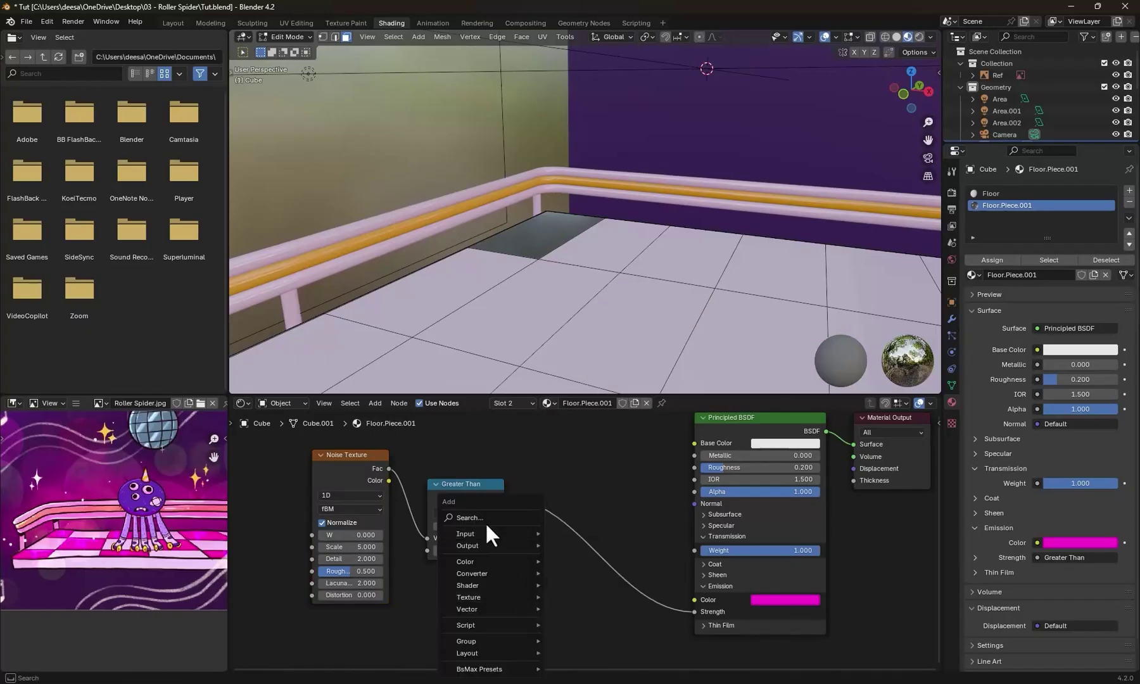
- Add a Multiply-by-2 Math node, drive noise W with #frame/150, and play
click(488, 519)
key(Return)
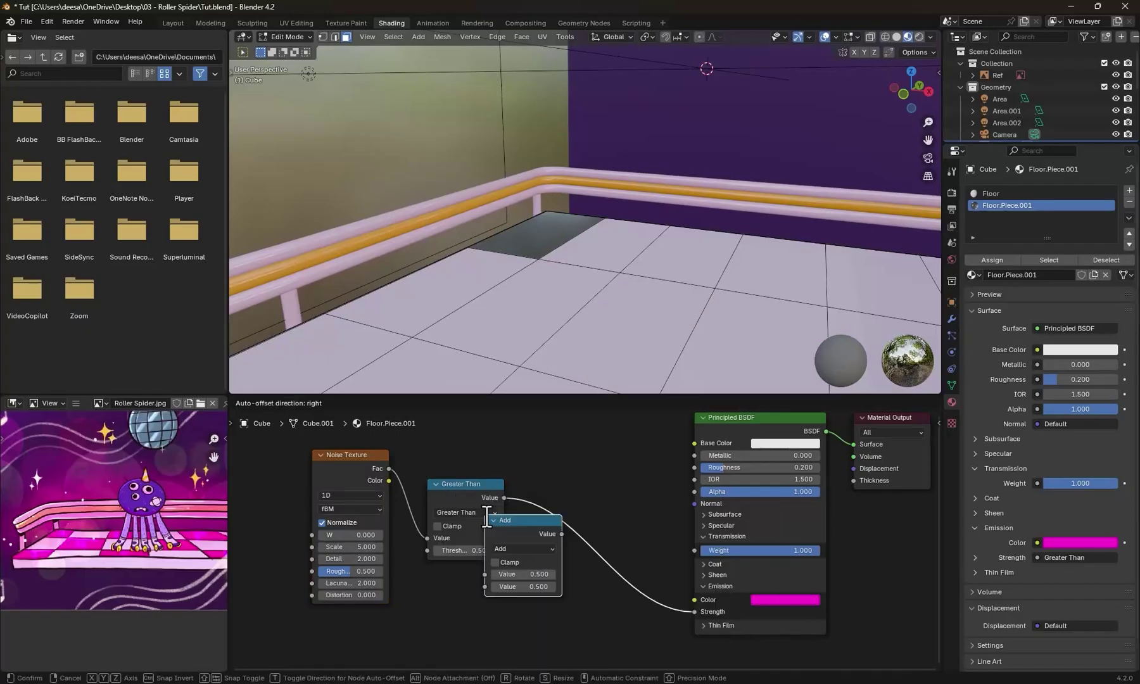
click(569, 540)
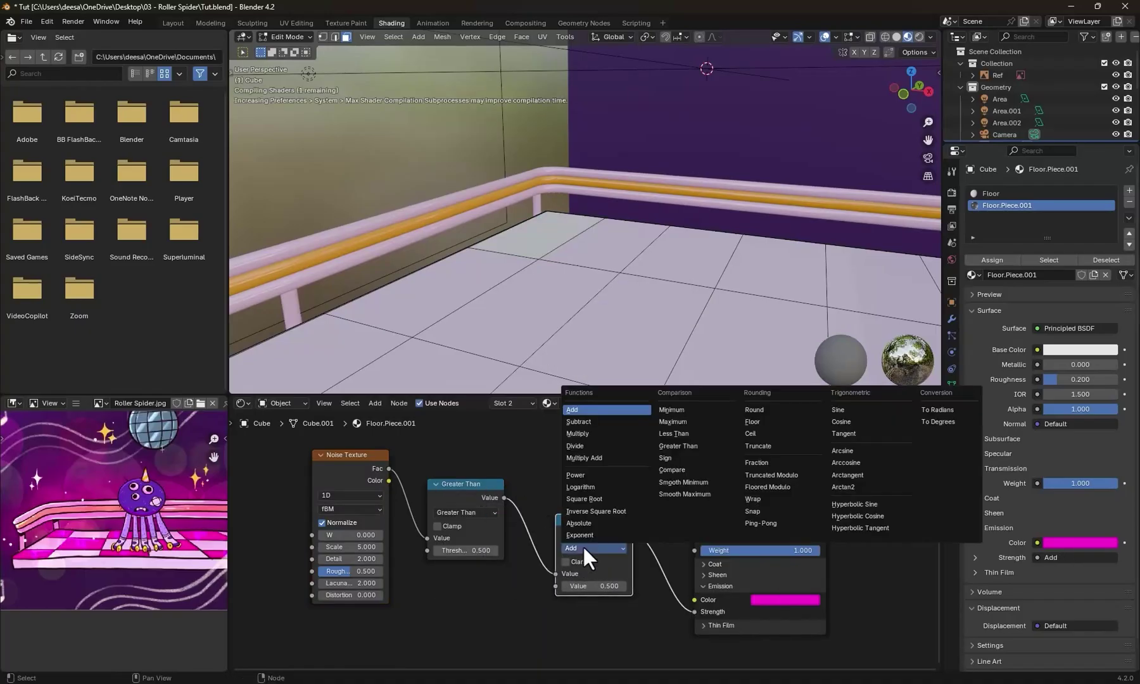
click(584, 435)
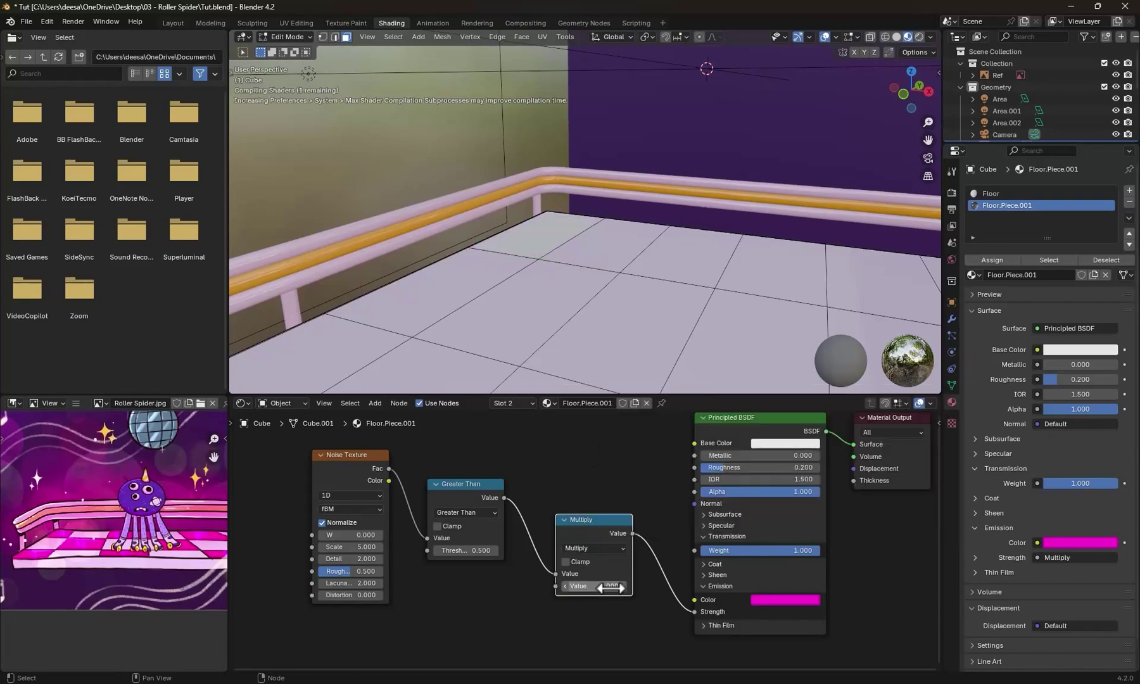
text(2)
key(Return)
scroll(523, 565, down, 1)
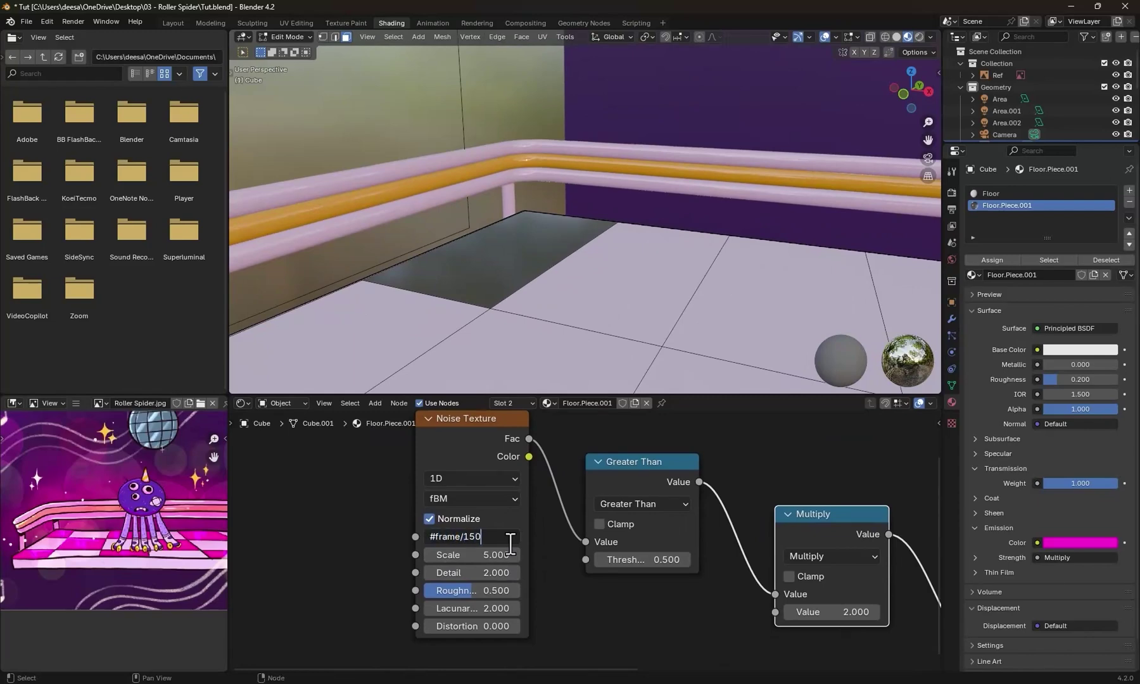
key(Return)
key(space)
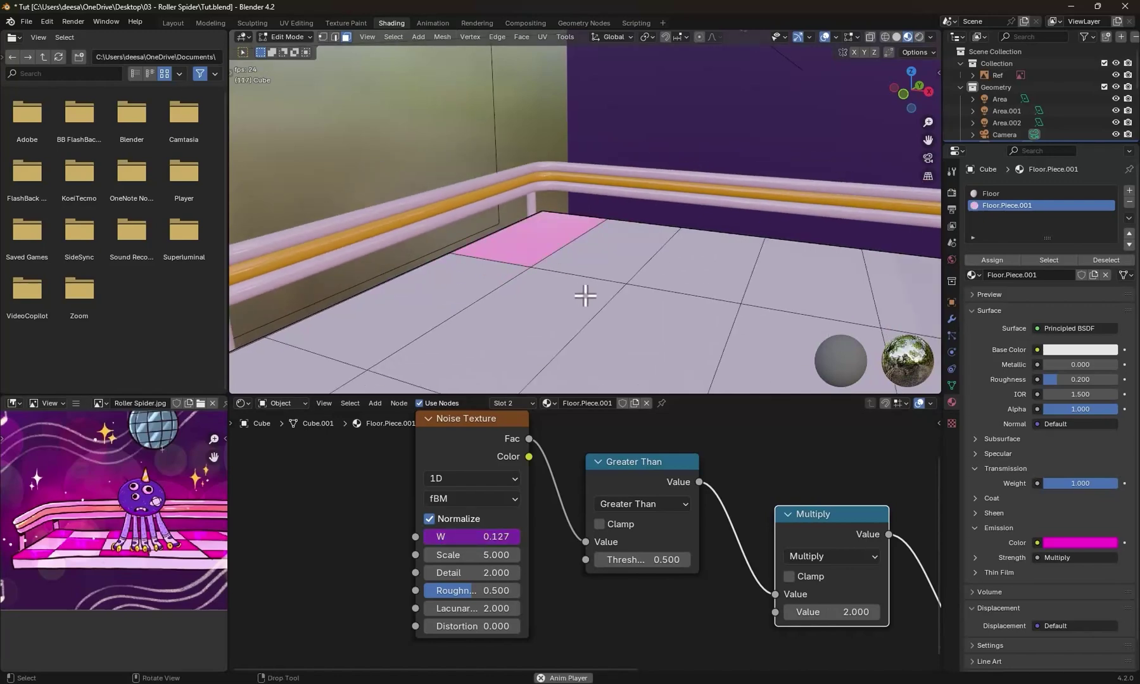
scroll(585, 296, down, 3)
- Select the neighbouring tile and put Floor.Piece.001 in a new third material slot
click(554, 205)
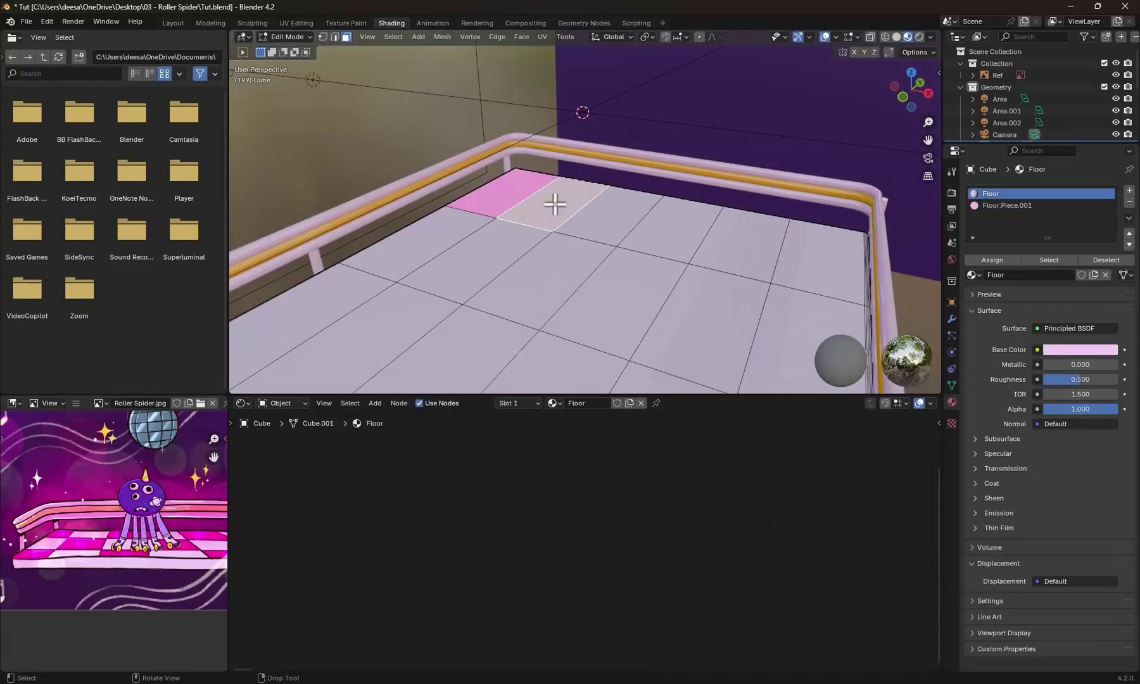
click(1129, 190)
click(972, 274)
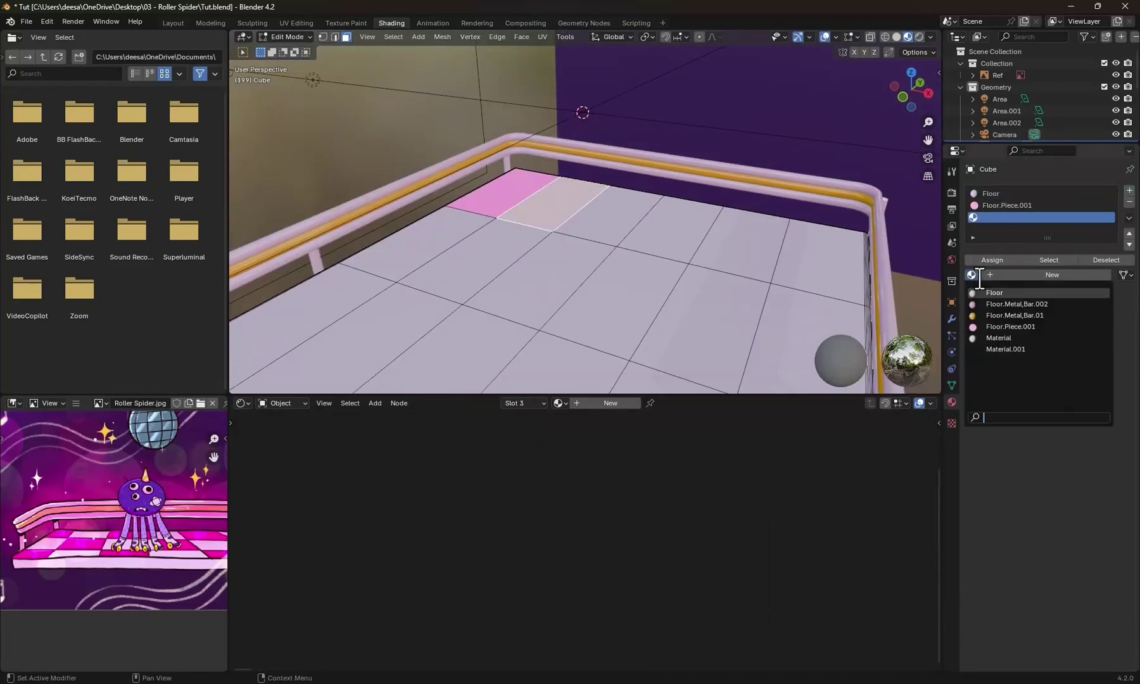
click(1010, 326)
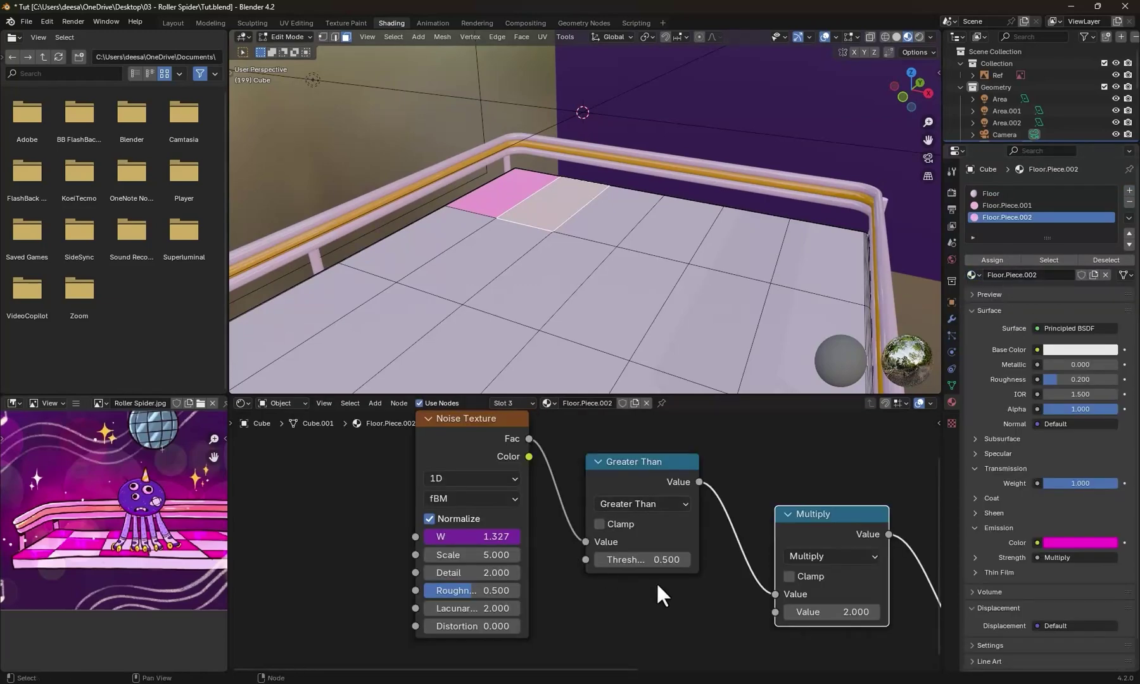
- Give the copy a pale pink emission sampled from the reference and assign it
middle_drag(657, 582, 446, 577)
click(756, 569)
click(870, 495)
click(108, 546)
click(762, 569)
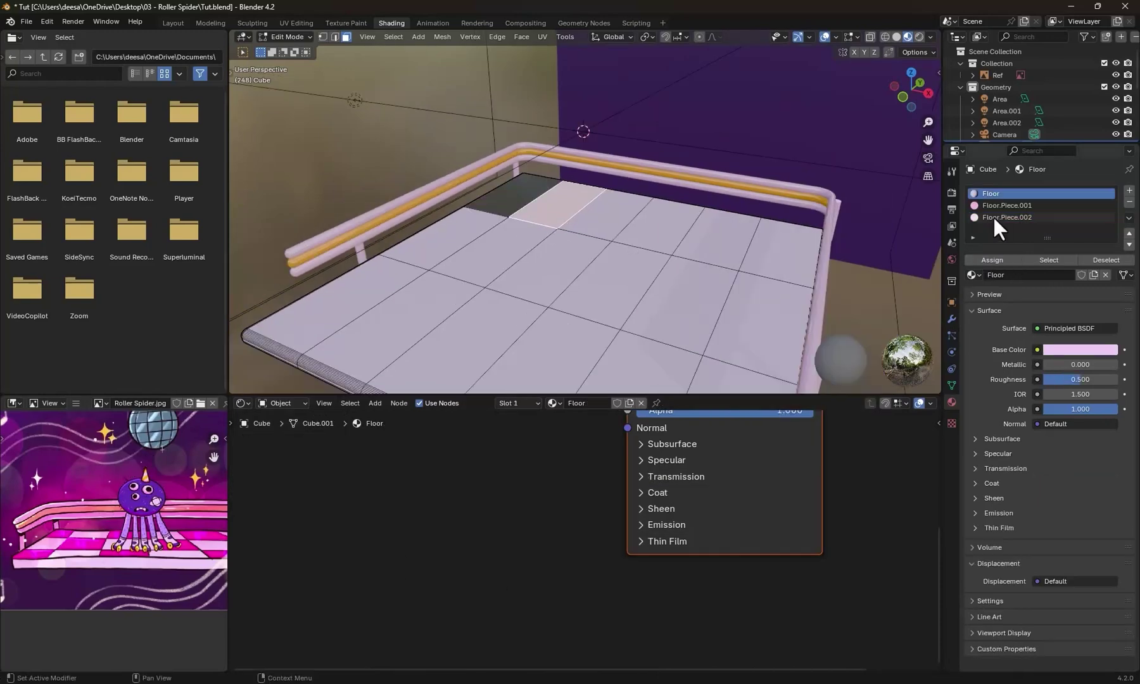
click(1006, 217)
click(992, 259)
click(547, 268)
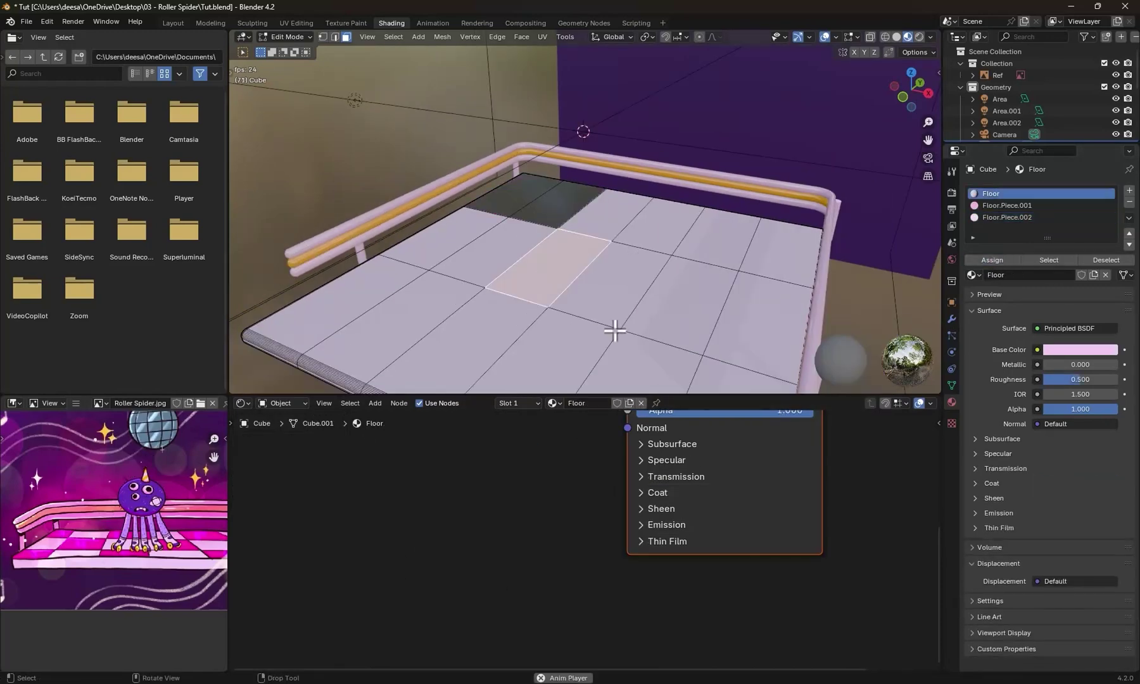
- Change the pale tile's noise W driver to frame/100 and play the animation
click(557, 209)
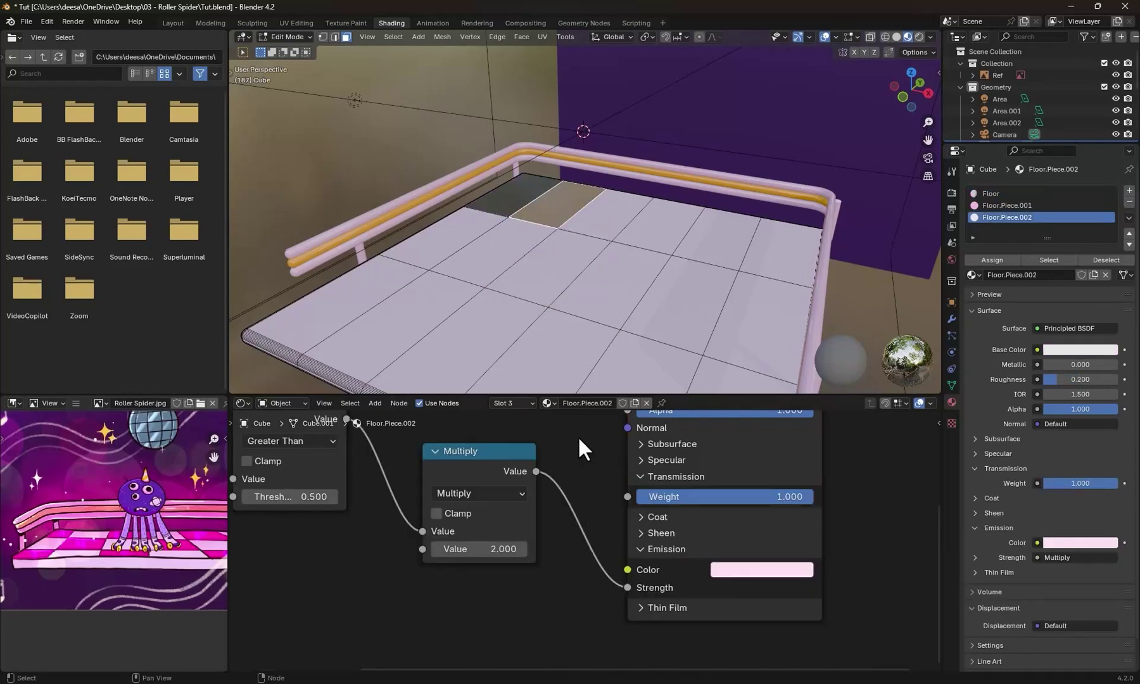
middle_drag(578, 434, 801, 446)
scroll(579, 433, up, 2)
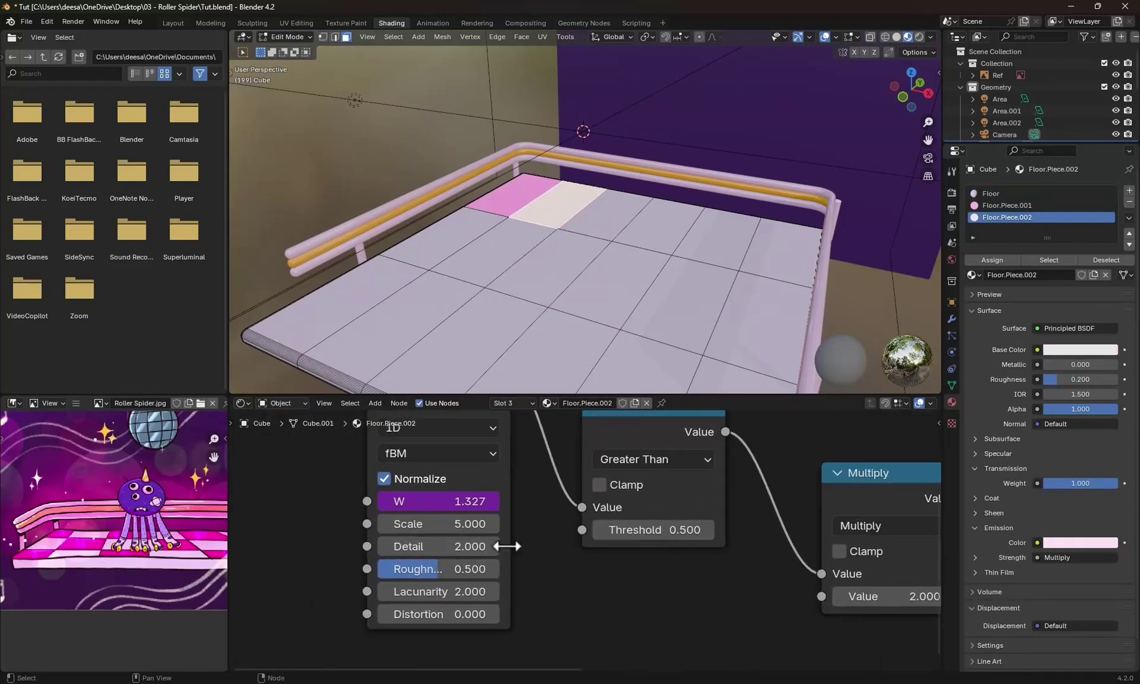
double_click(440, 501)
text(frame/100)
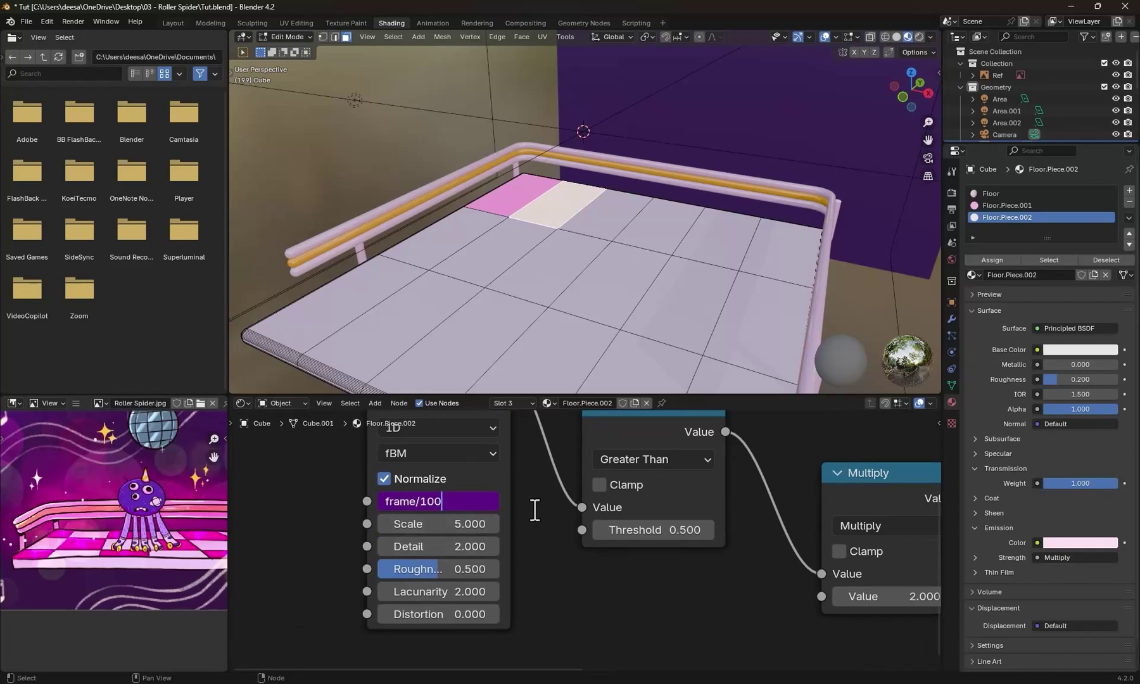
key(Return)
scroll(564, 303, down, 1)
key(space)
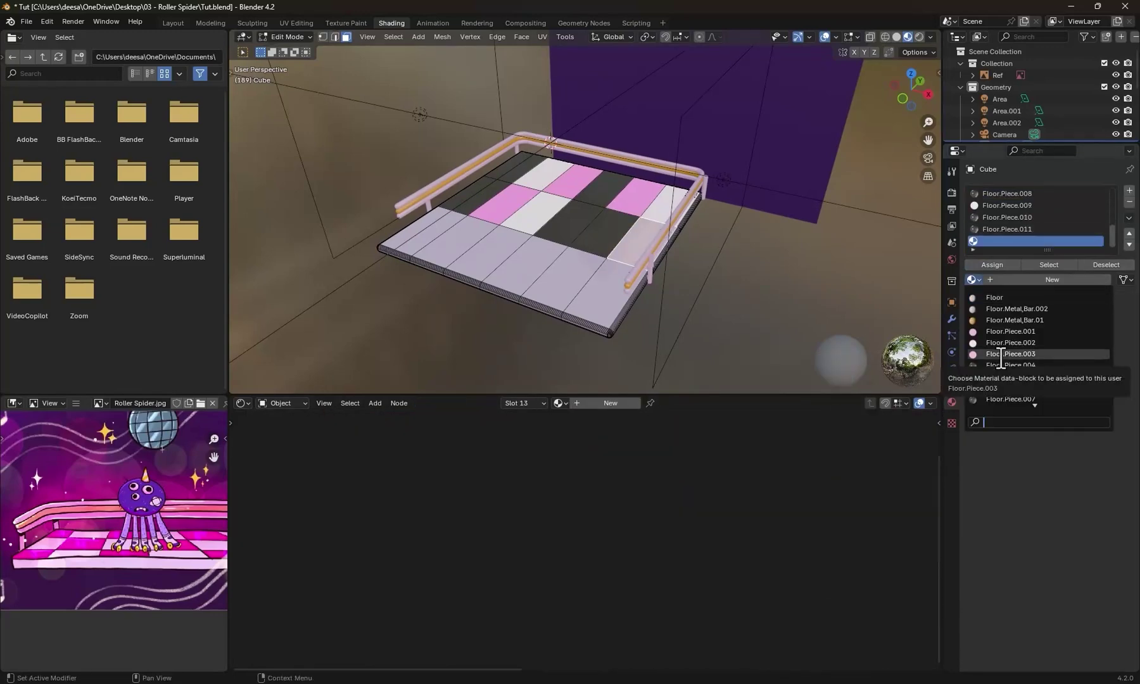
- Switch the material browser to Floor.Piece.003 to review its emission nodes
click(1010, 353)
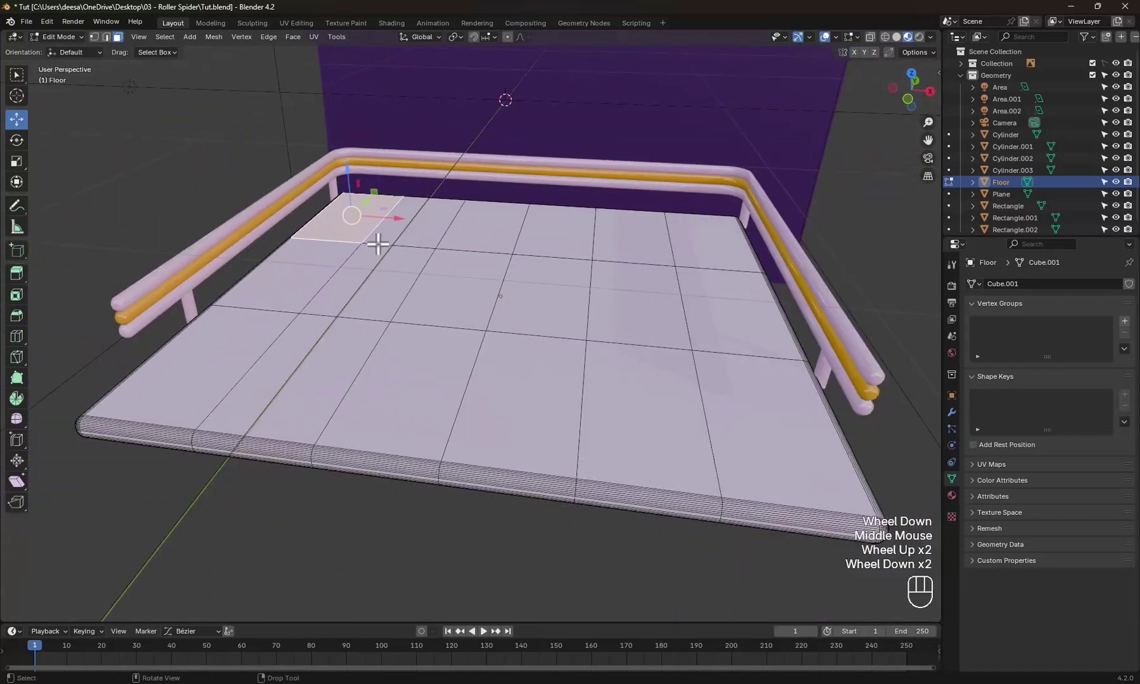
- Move the floor into a new collection named Disco Floor
key(m)
click(999, 183)
text(Floor)
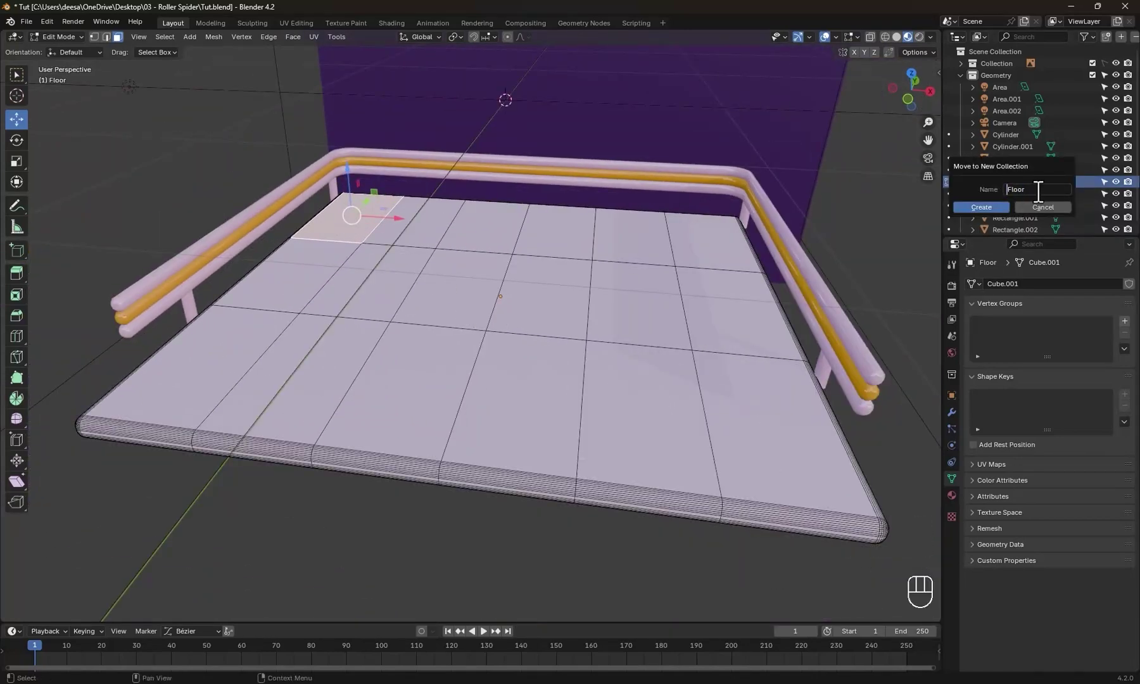
key(Return)
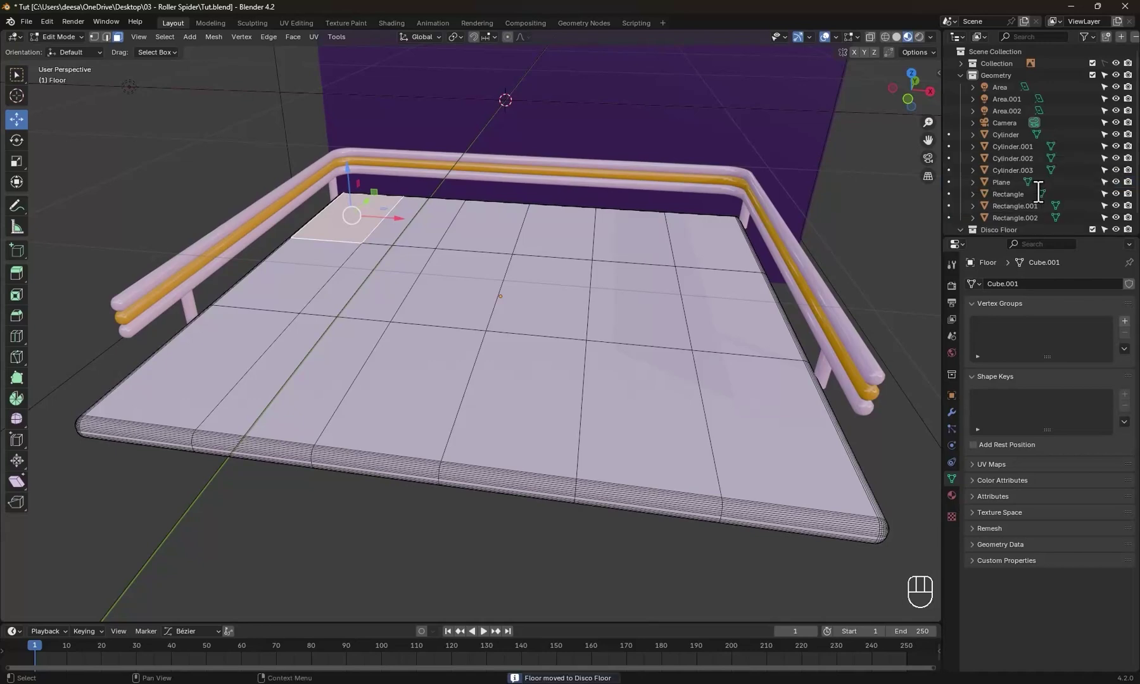
scroll(999, 223, down, 3)
- Duplicate and separate the corner tile and two more tile faces into objects
middle_drag(362, 226, 365, 224)
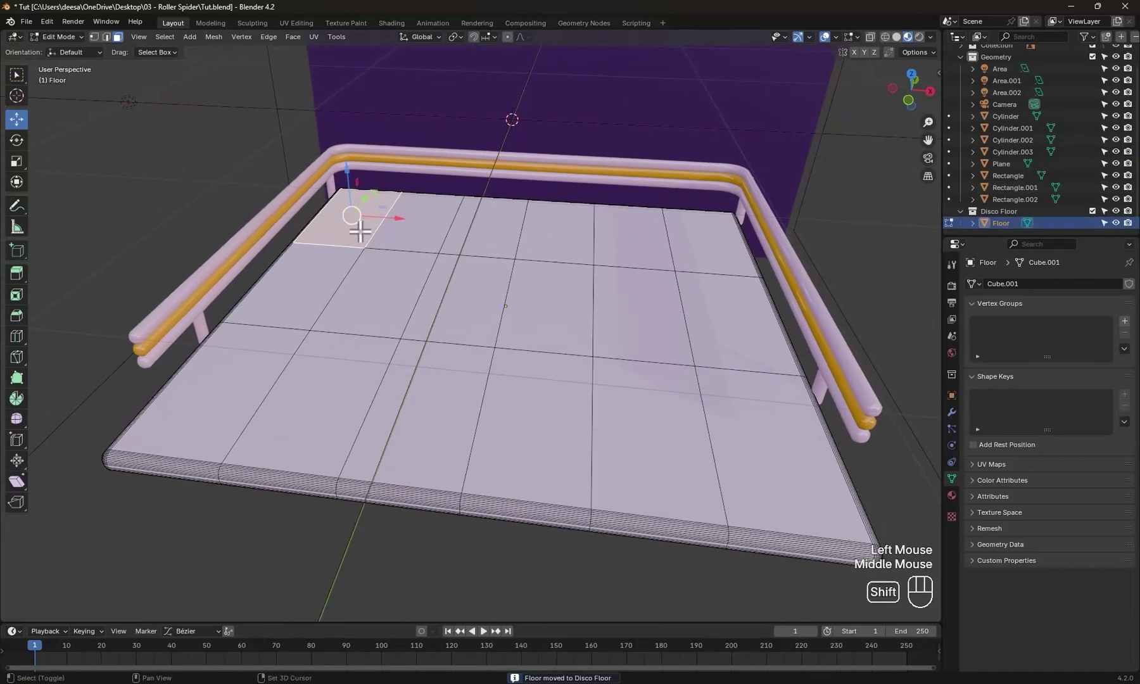
shift+middle_drag(548, 322, 517, 308)
key(shift+d)
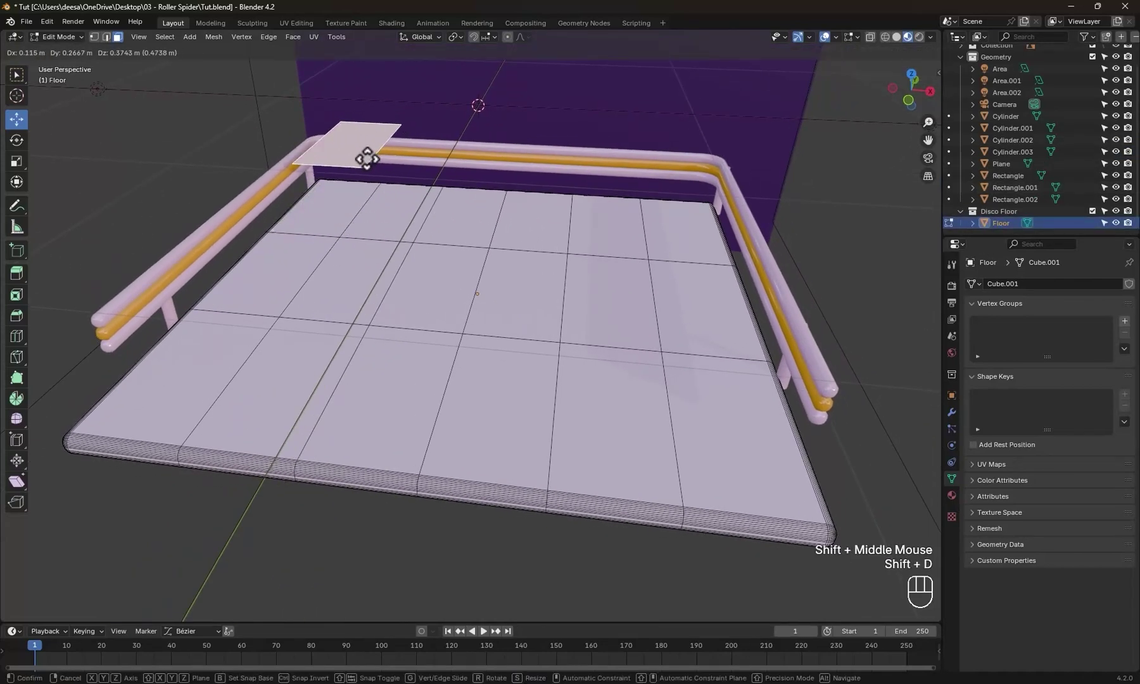
right_click(367, 159)
key(p)
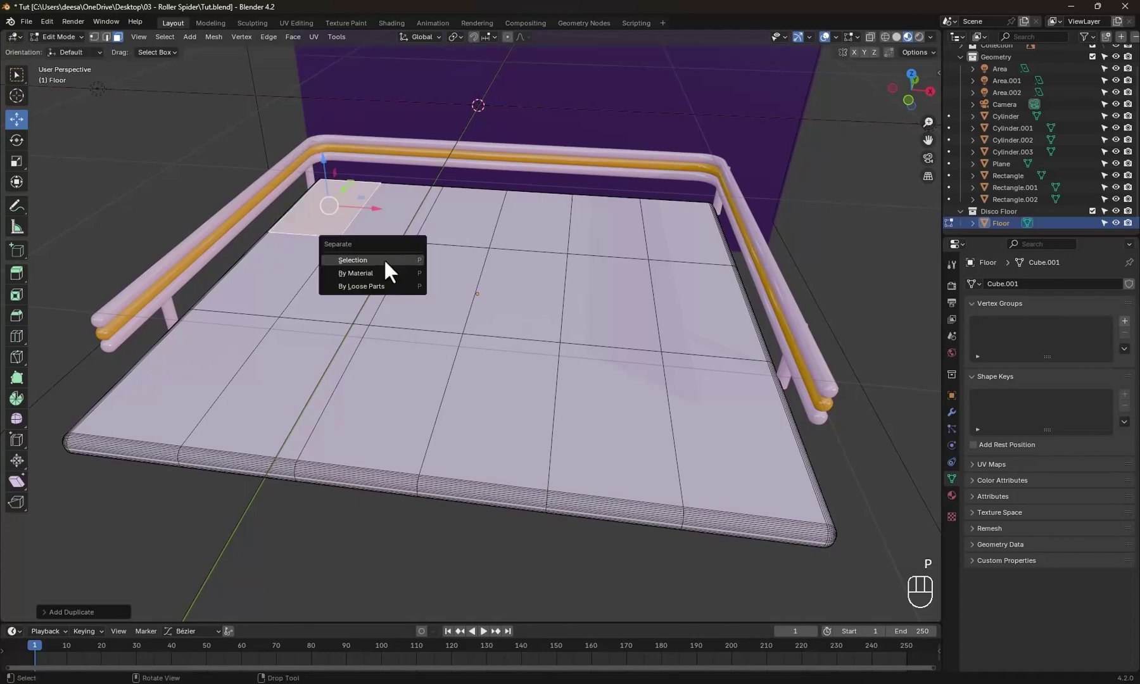
click(367, 258)
scroll(1010, 227, down, 3)
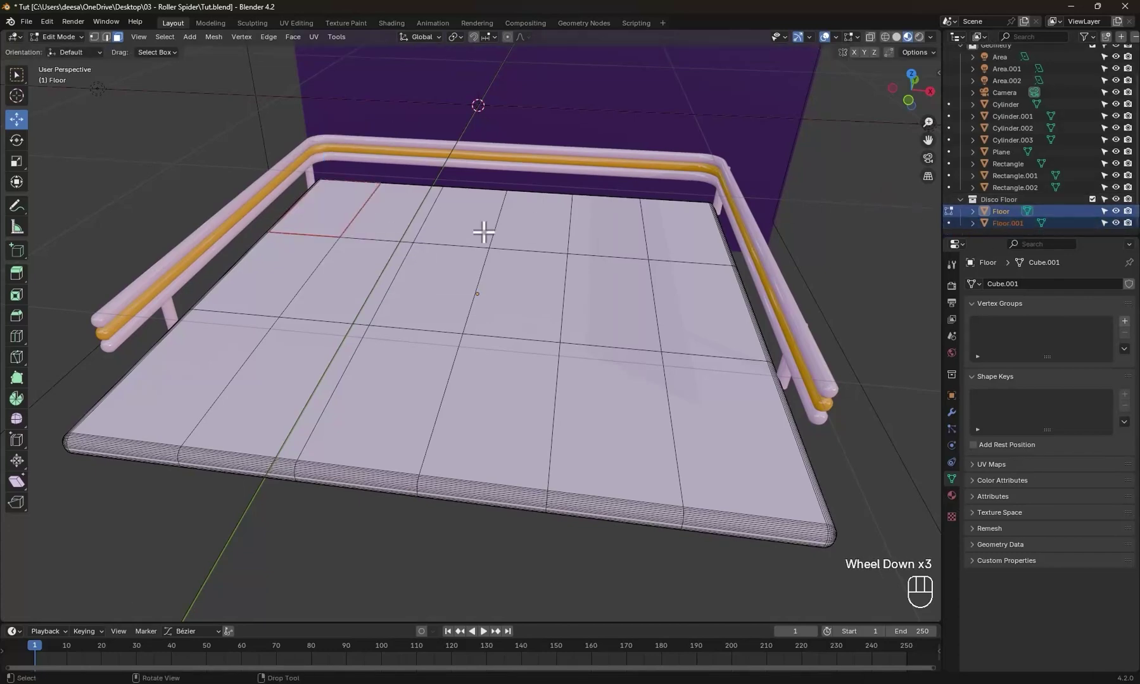
click(394, 217)
key(shift+d)
right_click(431, 192)
key(p)
click(468, 209)
key(shift+d)
right_click(499, 214)
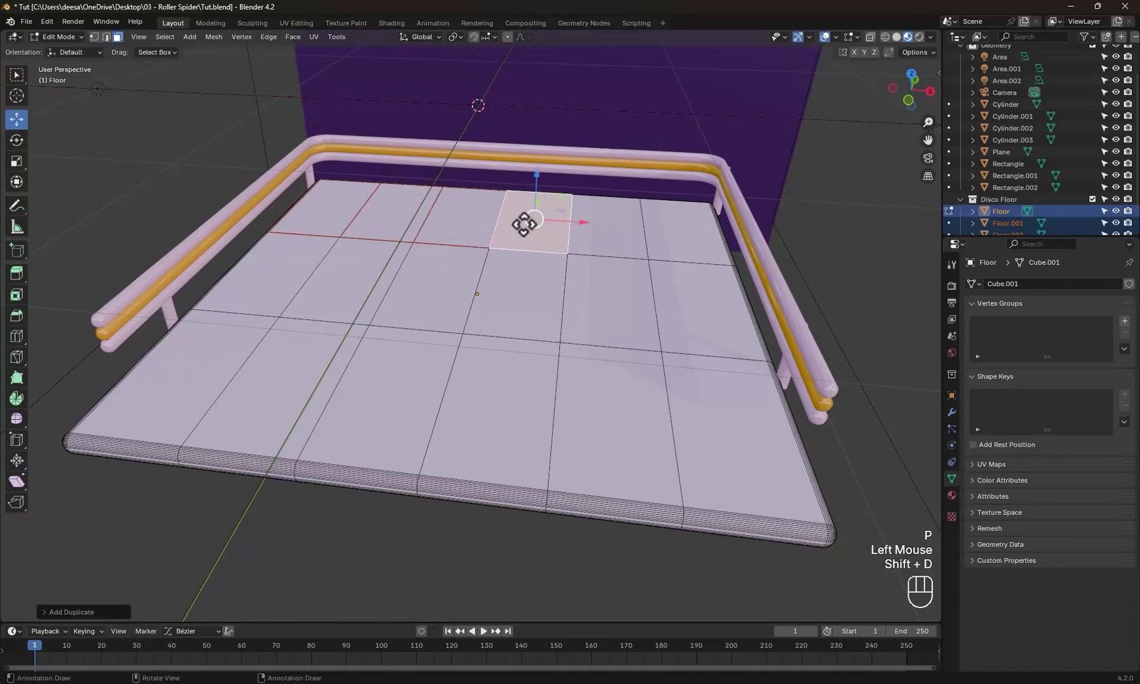
key(p)
- Separate further selected tile faces into objects and return to Object Mode
click(552, 303)
shift+click(216, 352)
key(p)
click(374, 391)
shift+click(744, 414)
scroll(533, 357, down, 3)
scroll(1060, 201, down, 8)
scroll(1061, 194, up, 2)
key(Tab)
scroll(519, 260, up, 3)
scroll(454, 292, down, 1)
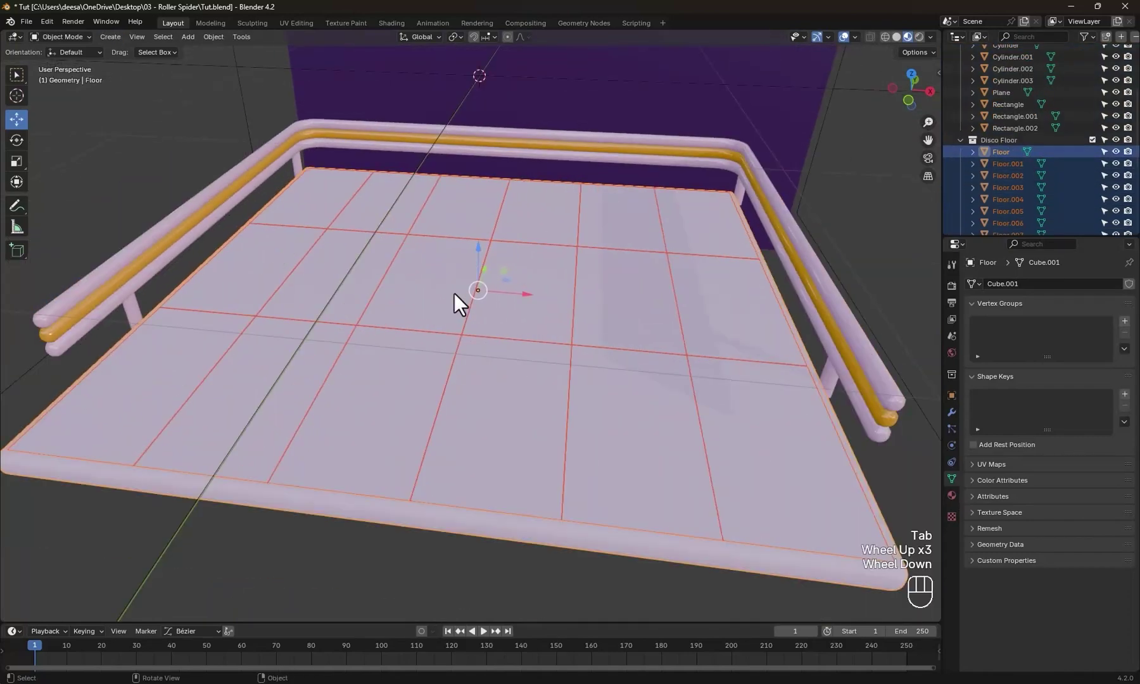
scroll(454, 293, up, 3)
- Replace Floor.015's shared Floor slot with a new Pinky.Blink material at roughness 0.2
click(391, 23)
click(625, 270)
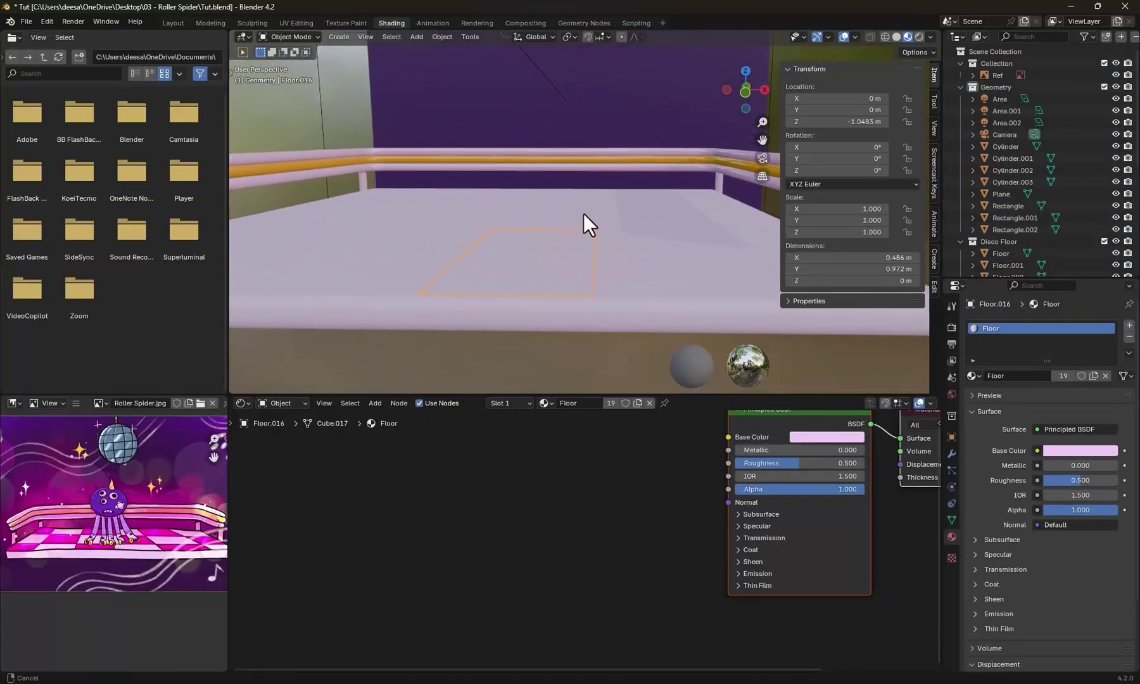
middle_drag(646, 273, 612, 290)
click(1130, 340)
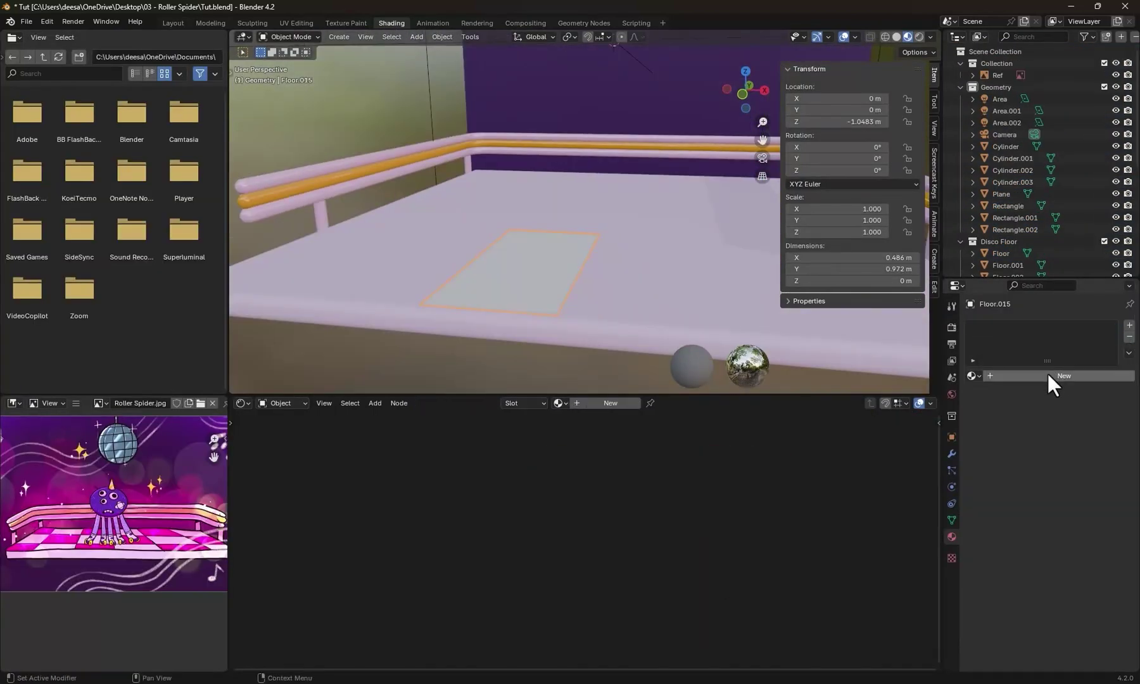
click(1047, 375)
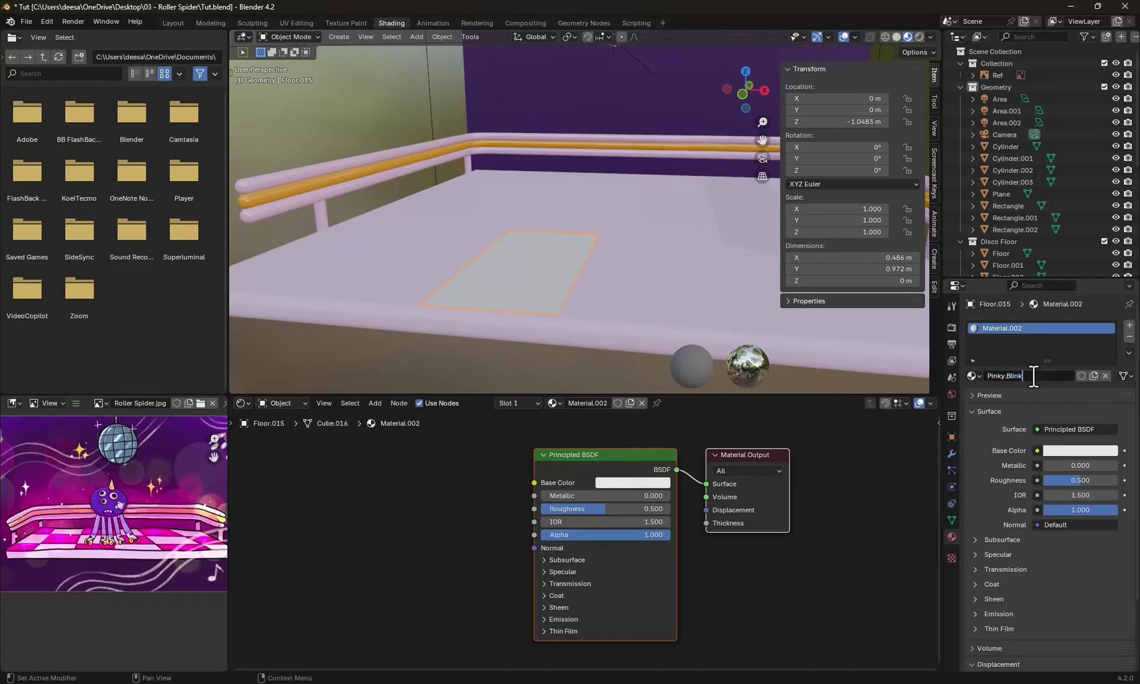
scroll(812, 440, up, 2)
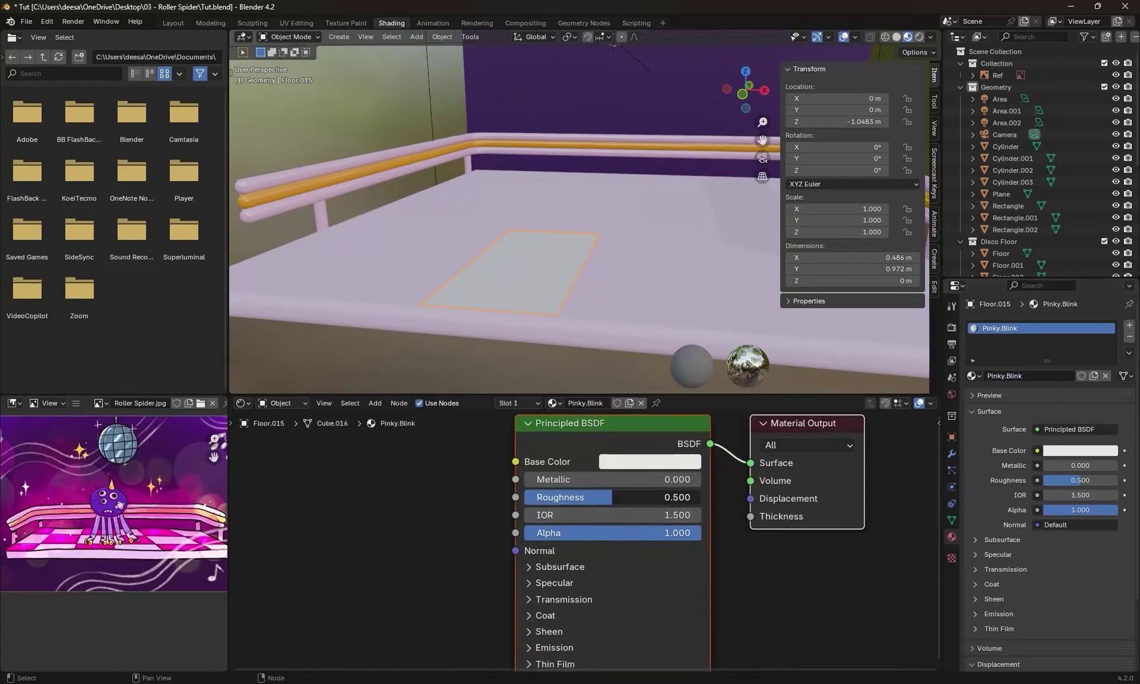
middle_drag(601, 516, 579, 490)
click(533, 568)
- Set Floor.015's Transmission Weight to 1 and add a Solidify modifier
drag(641, 587, 677, 587)
mouse_move(526, 267)
middle_down()
mouse_move(571, 294)
mouse_move(562, 298)
mouse_move(618, 203)
middle_up()
scroll(562, 298, up, 3)
click(951, 453)
click(1032, 326)
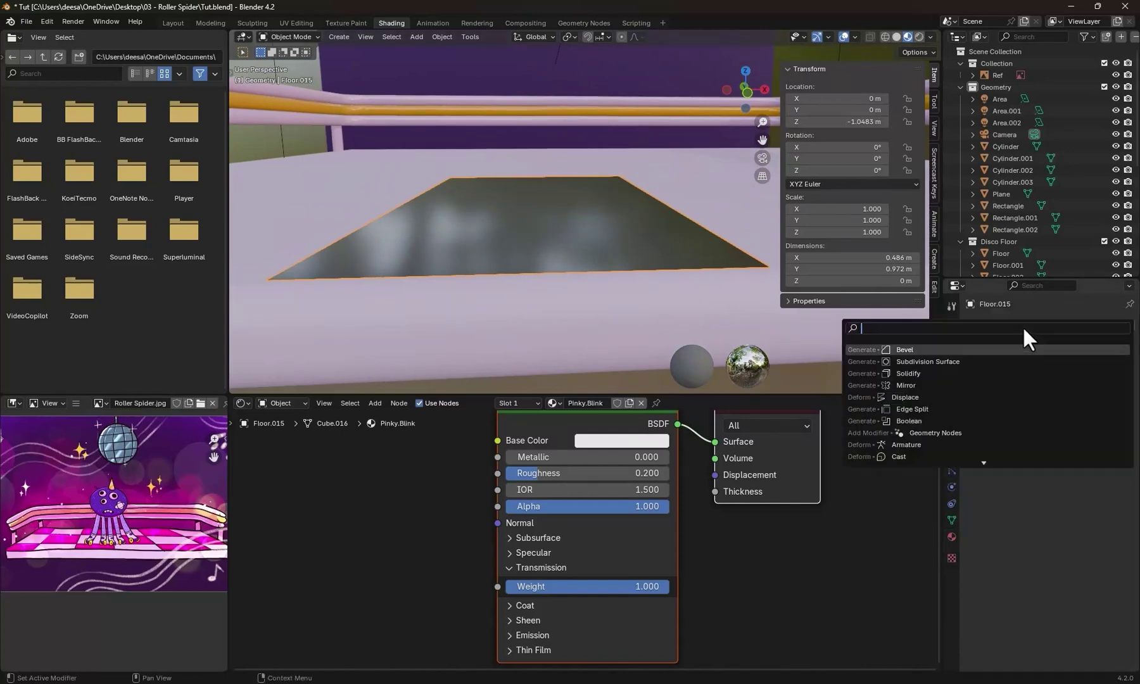
text(slo)
key(Down)
key(Down)
key(Return)
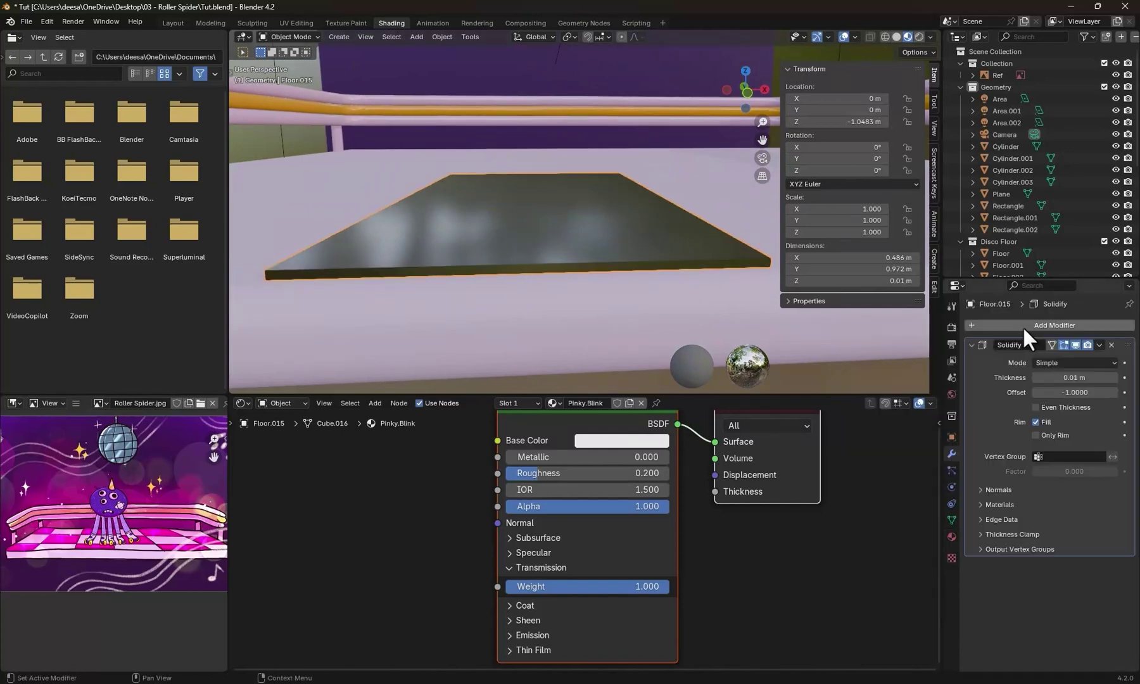
- Add a Bevel modifier to Floor.015 and raise its segment count
middle_drag(552, 267, 579, 257)
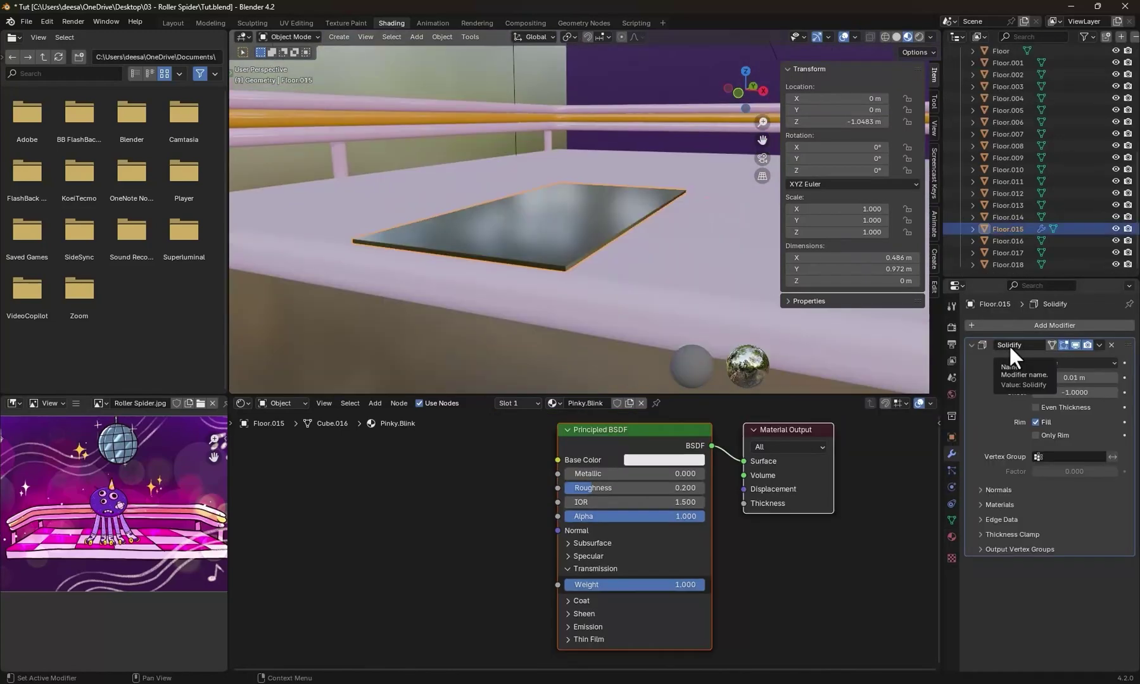
click(1054, 326)
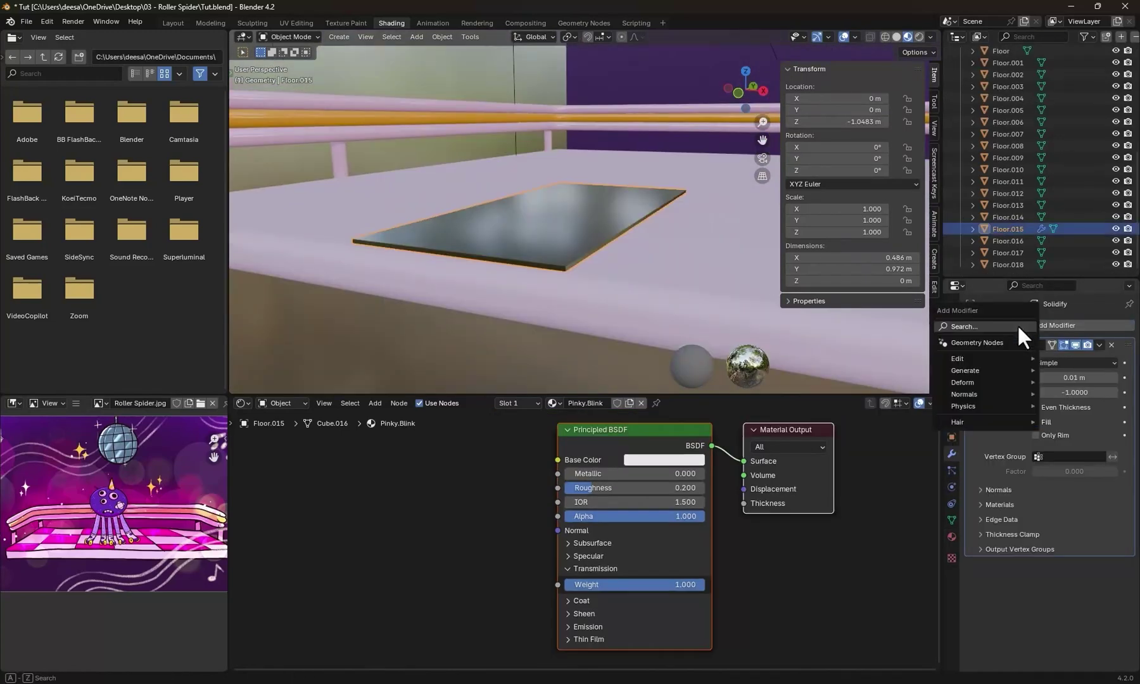
text(be)
key(Return)
scroll(526, 277, up, 3)
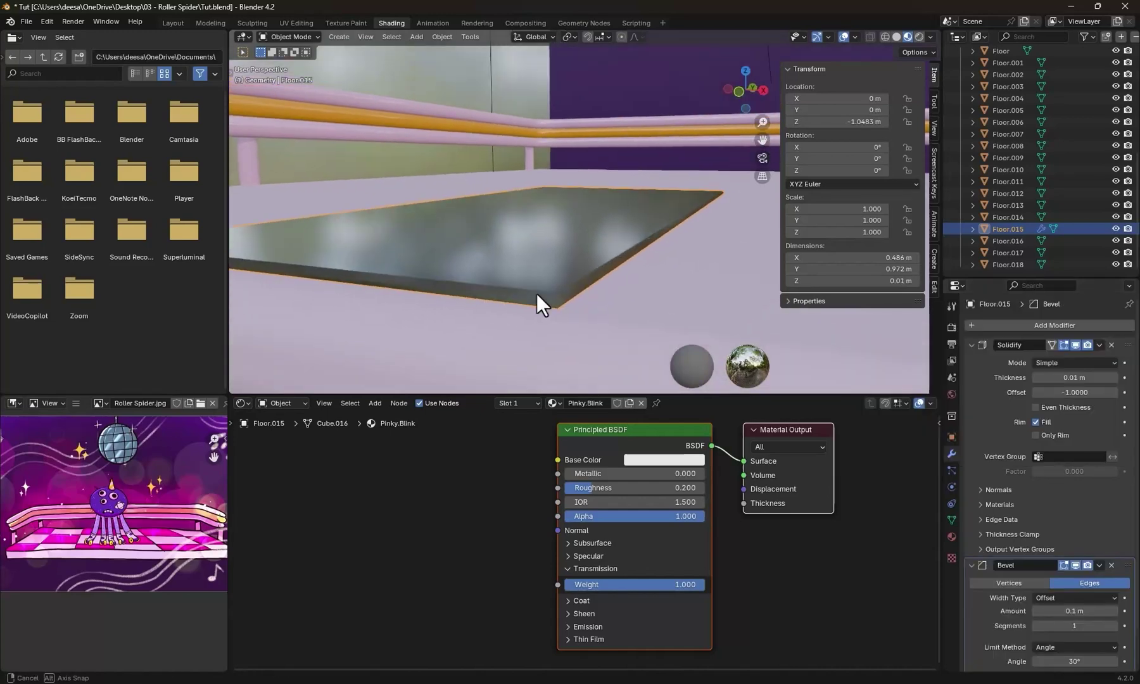
middle_drag(525, 278, 529, 300)
drag(1118, 627, 1136, 626)
scroll(541, 304, down, 4)
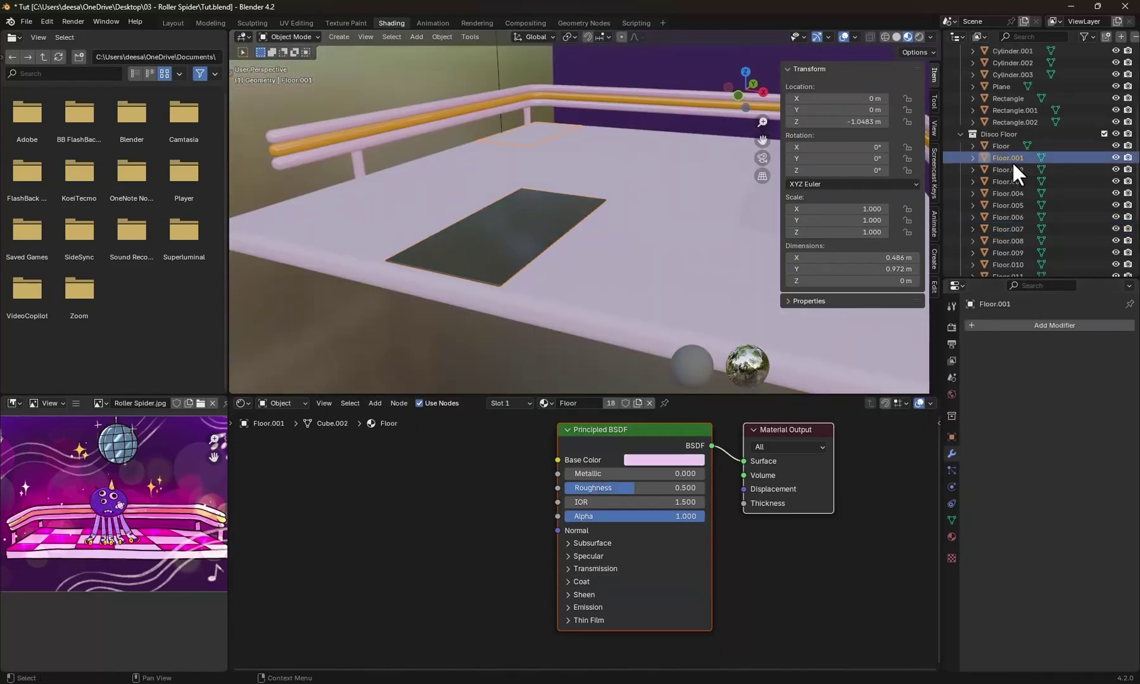
- Copy Floor.015's Solidify and Bevel modifiers onto all floor tiles
click(1012, 63)
shift+click(1012, 259)
shift+click(492, 242)
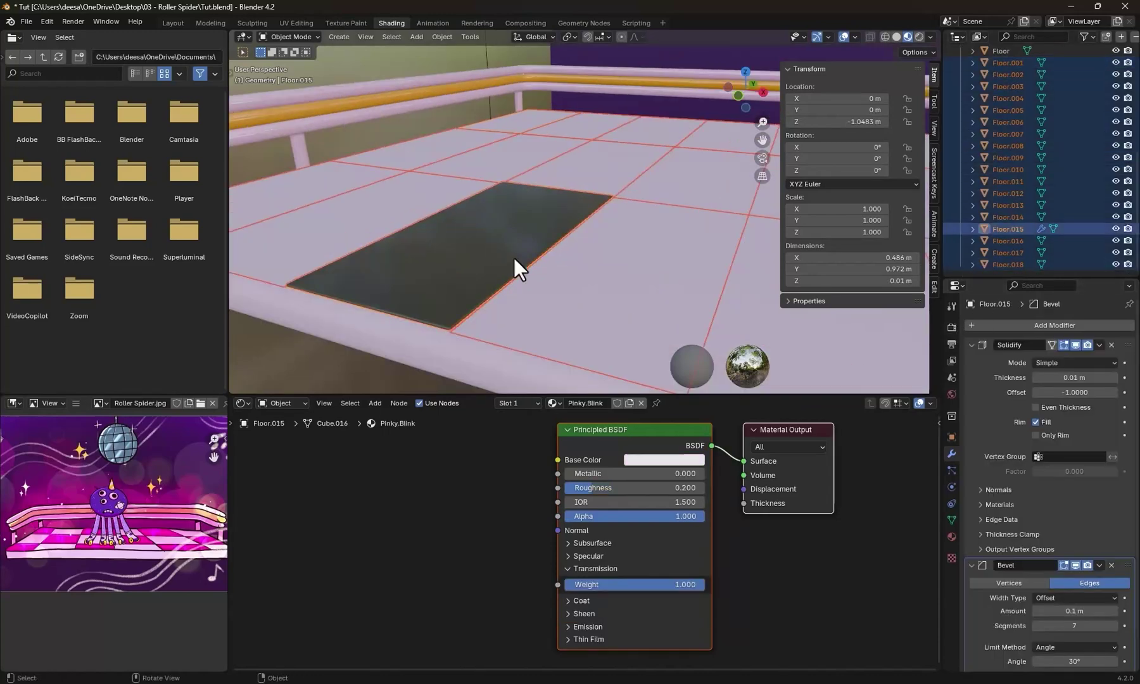
key(ctrl+l)
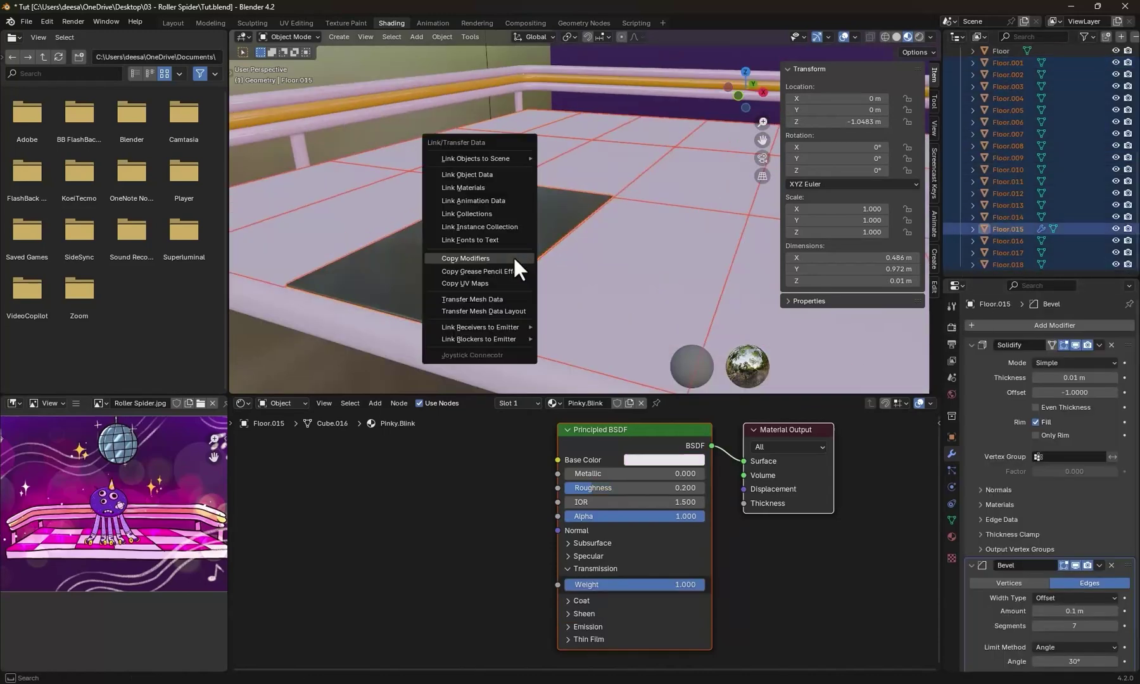
click(494, 258)
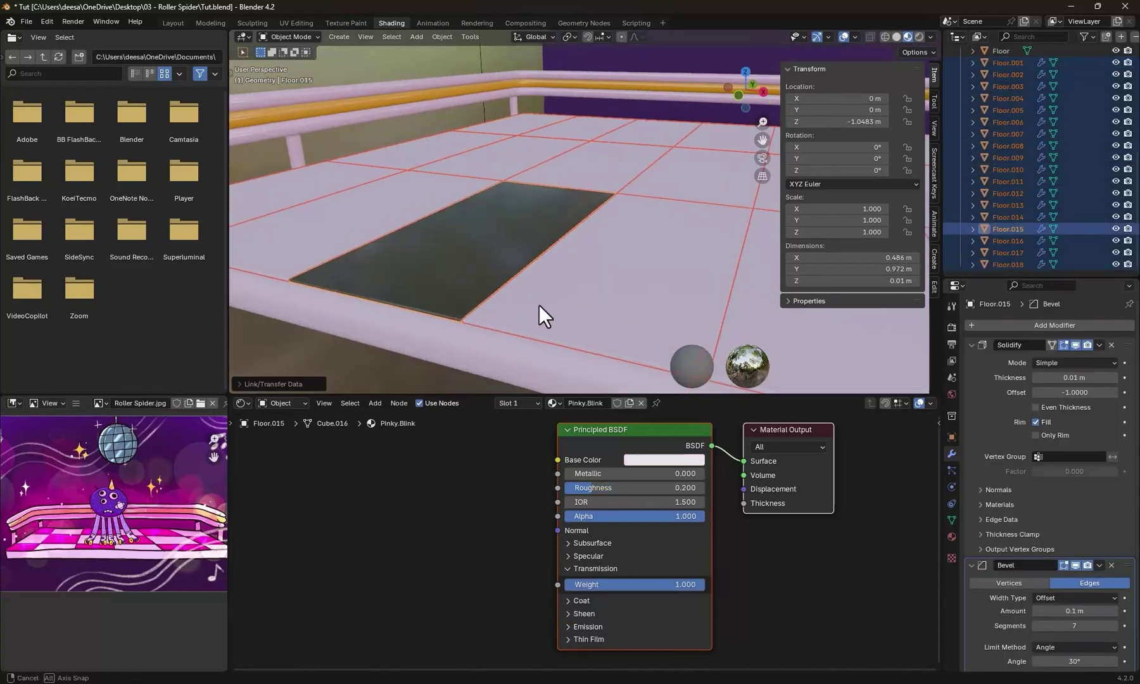
- Lower the selected tiles slightly along Z in front view
key(KP_1)
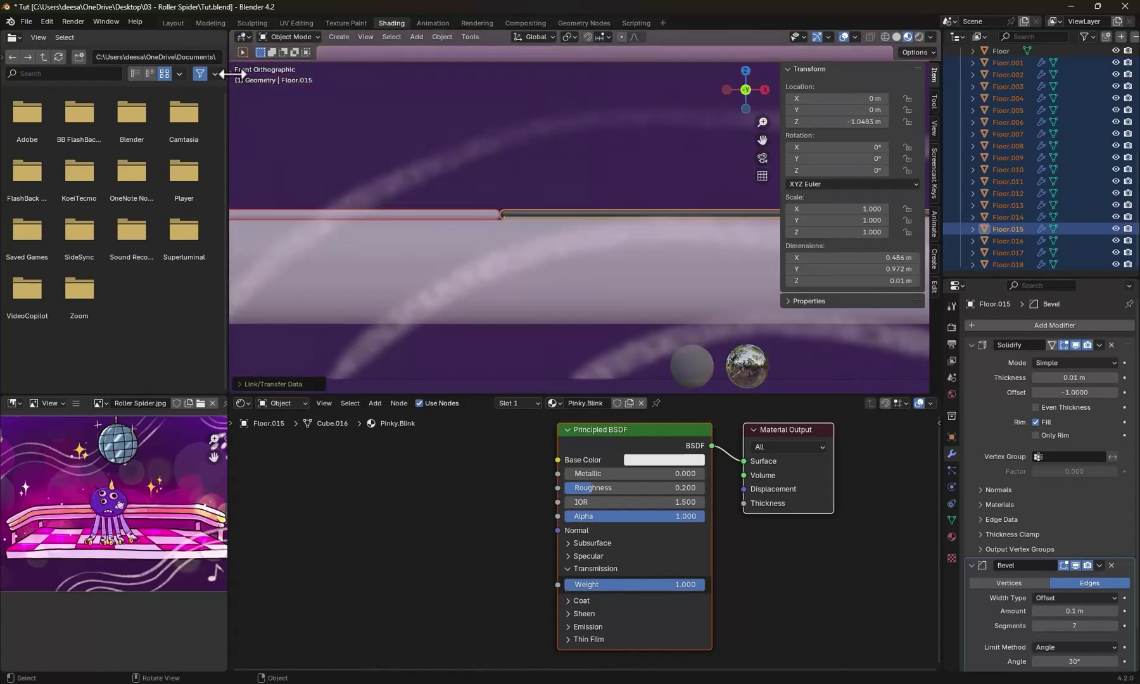
scroll(581, 239, down, 3)
scroll(505, 239, up, 2)
key(g)
key(z)
click(497, 248)
scroll(568, 260, down, 4)
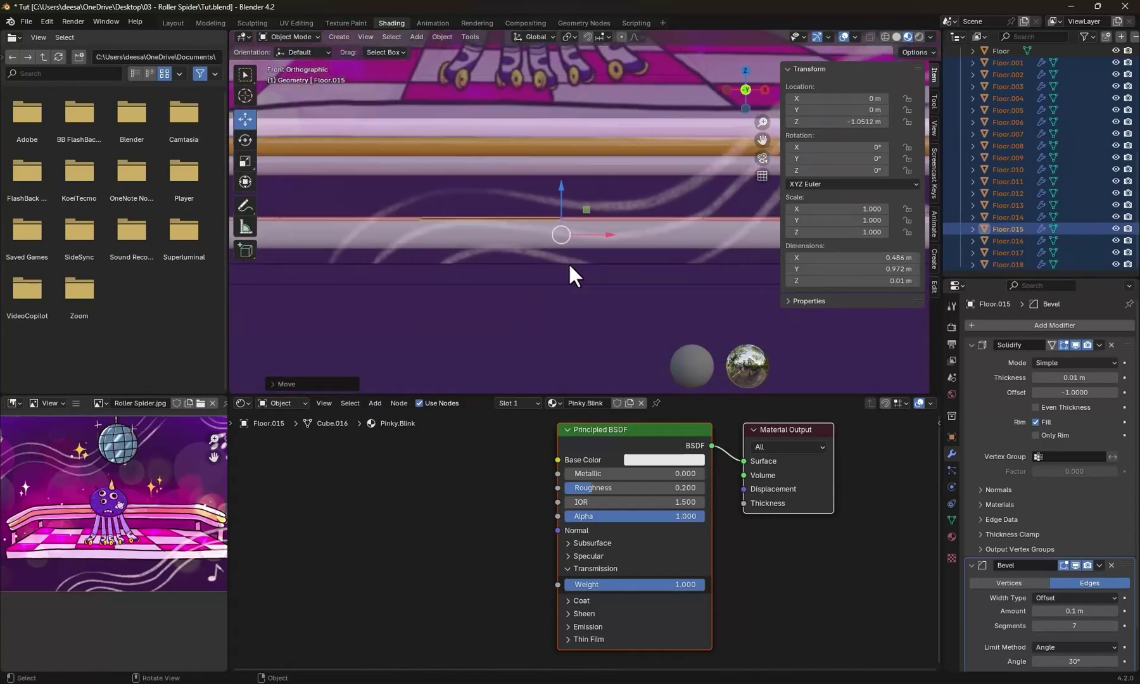
- Give Floor.015's Pinky.Blink material a magenta emission colour with strength 2
mouse_move(569, 259)
middle_down()
mouse_move(562, 320)
mouse_move(613, 303)
mouse_move(530, 309)
mouse_move(518, 277)
middle_up()
click(517, 277)
scroll(589, 546, down, 2)
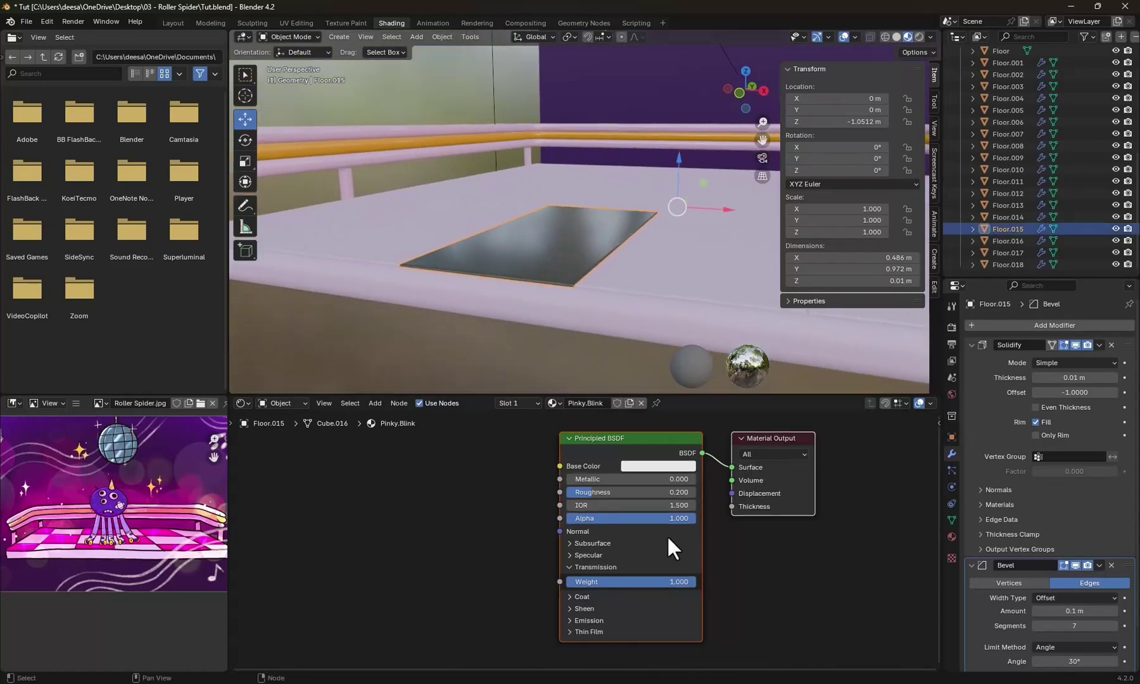
scroll(663, 552, down, 1)
scroll(644, 601, up, 2)
click(708, 550)
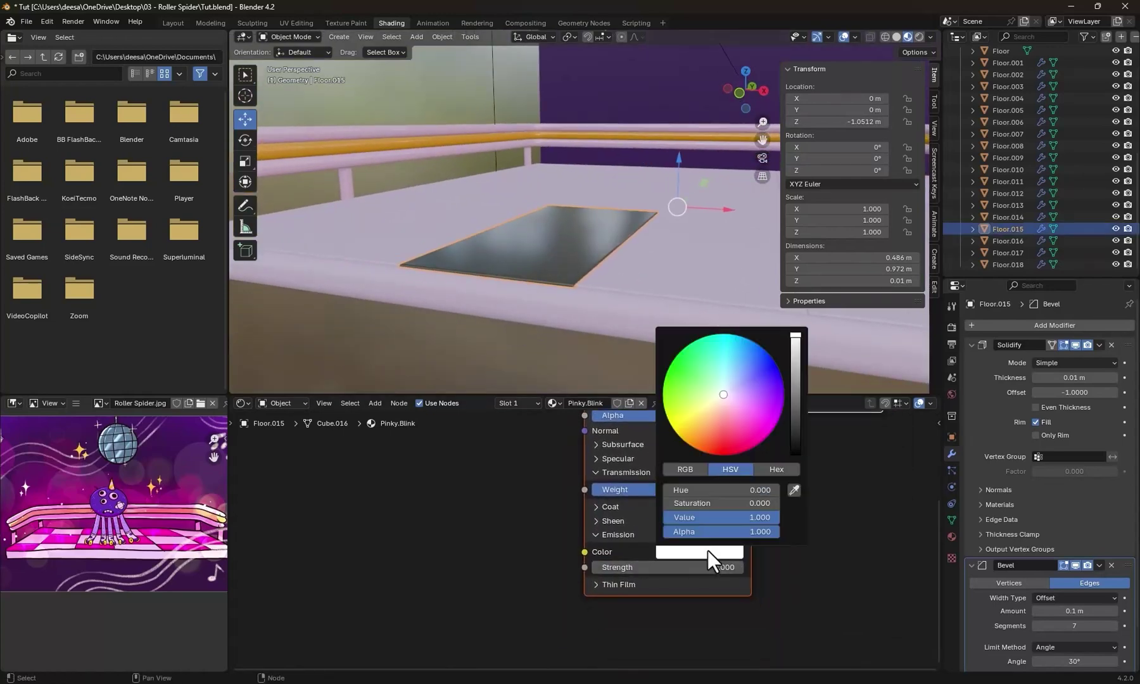
click(757, 419)
double_click(650, 554)
text(2)
key(Return)
- Drive the emission strength with a 1D Noise Texture
drag(626, 556, 430, 473)
text(noise)
key(Return)
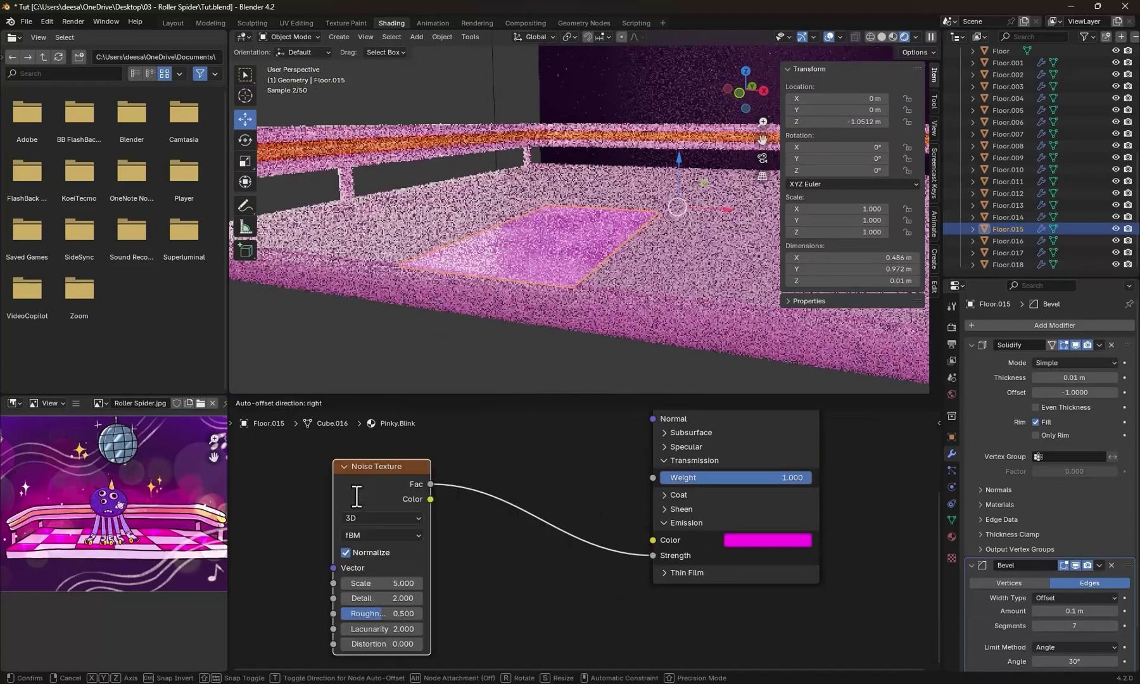
click(381, 492)
click(354, 527)
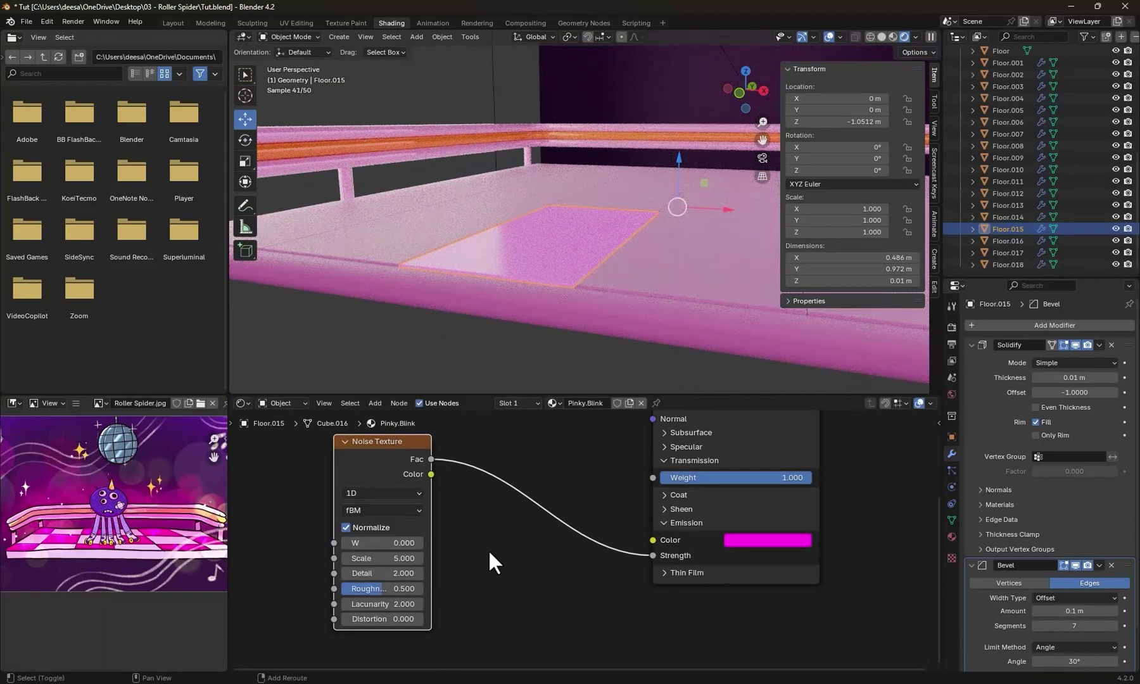
- Insert a Greater Than Math node on the noise-to-strength link
key(shift+a)
click(486, 518)
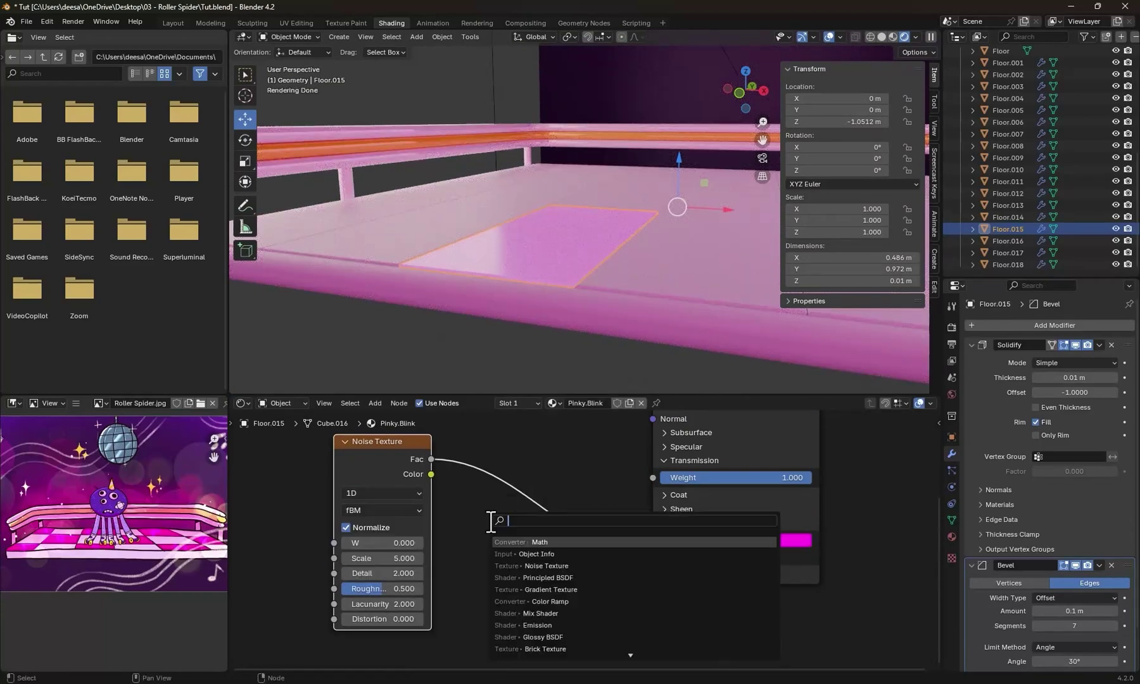
text(math)
key(Return)
click(525, 534)
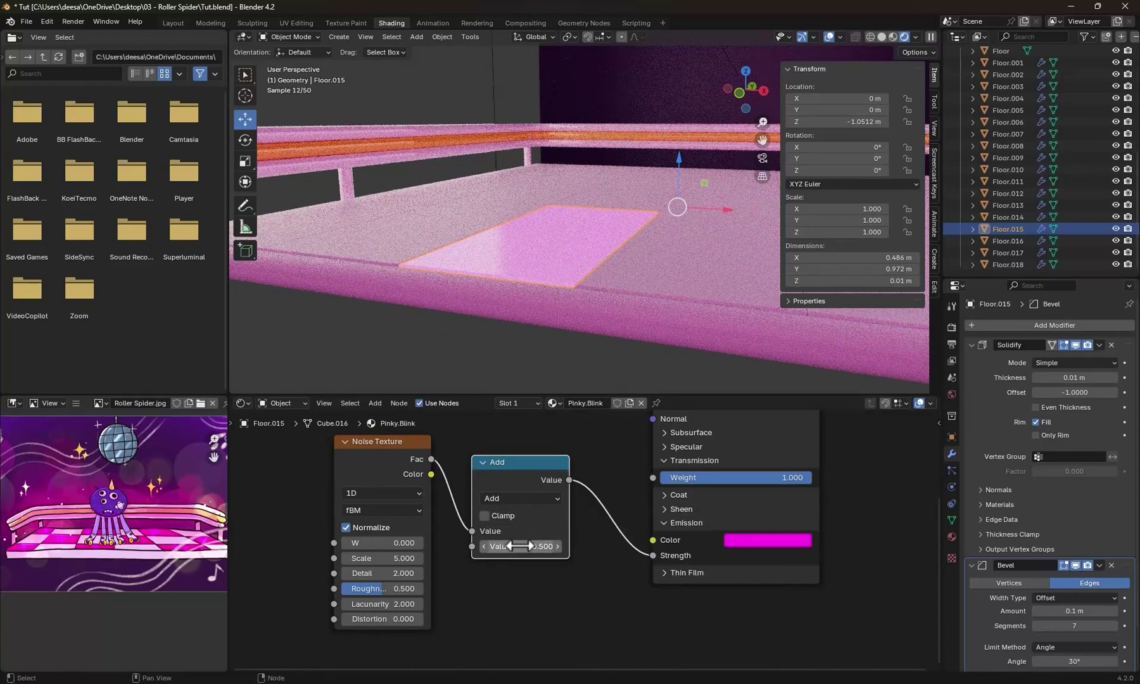
click(526, 496)
click(552, 437)
scroll(562, 590, down, 1)
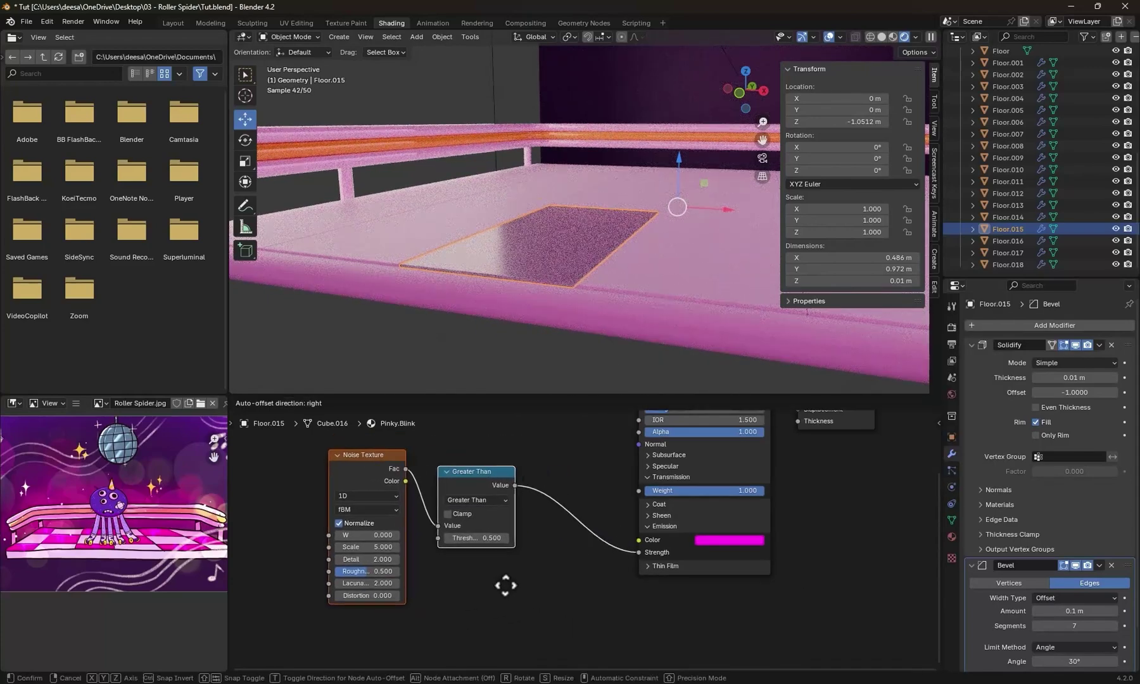
- Add a Multiply by 2 Math node after Greater Than and test the noise W
key(shift+a)
click(518, 515)
click(580, 539)
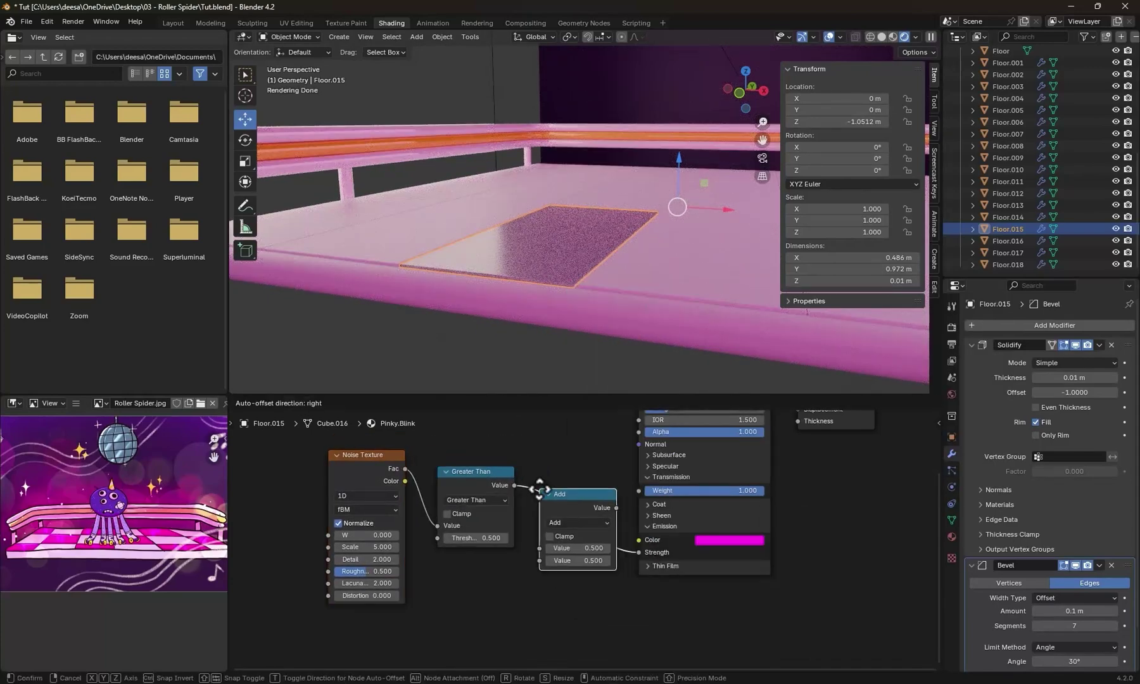
click(559, 516)
click(560, 516)
click(615, 497)
double_click(581, 559)
text(2)
key(Return)
scroll(603, 603, down, 2)
scroll(518, 577, up, 2)
drag(427, 545, 463, 544)
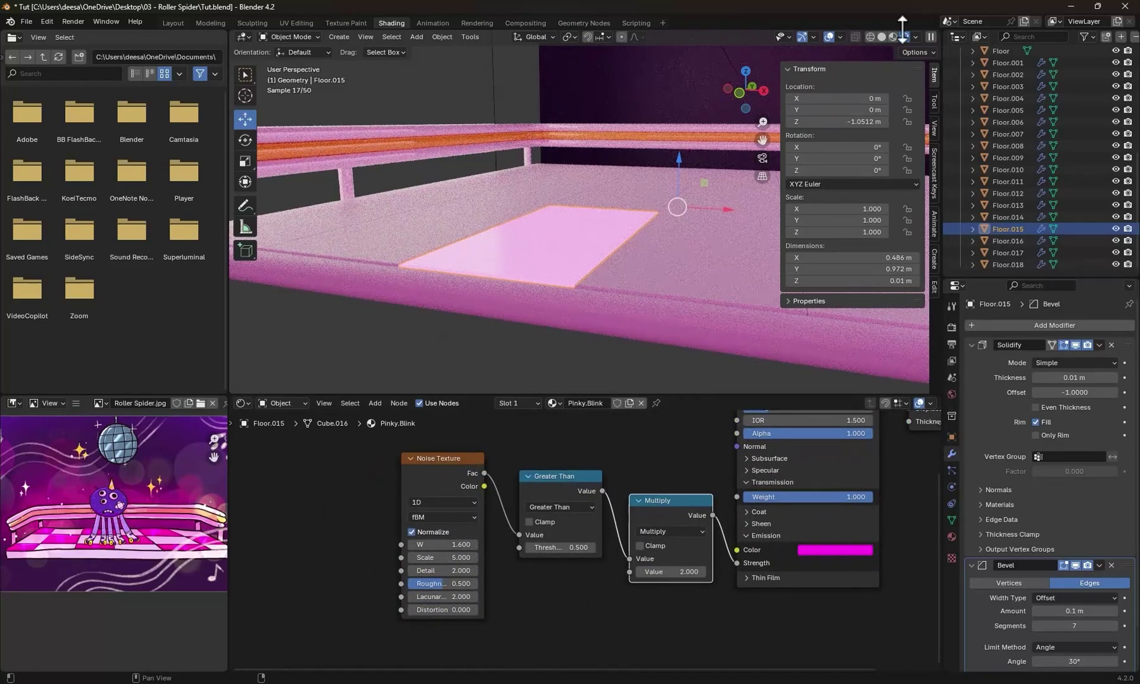
- Feed the Noise W input from a new Math Add node in material preview
click(894, 37)
key(Return)
scroll(438, 570, down, 2)
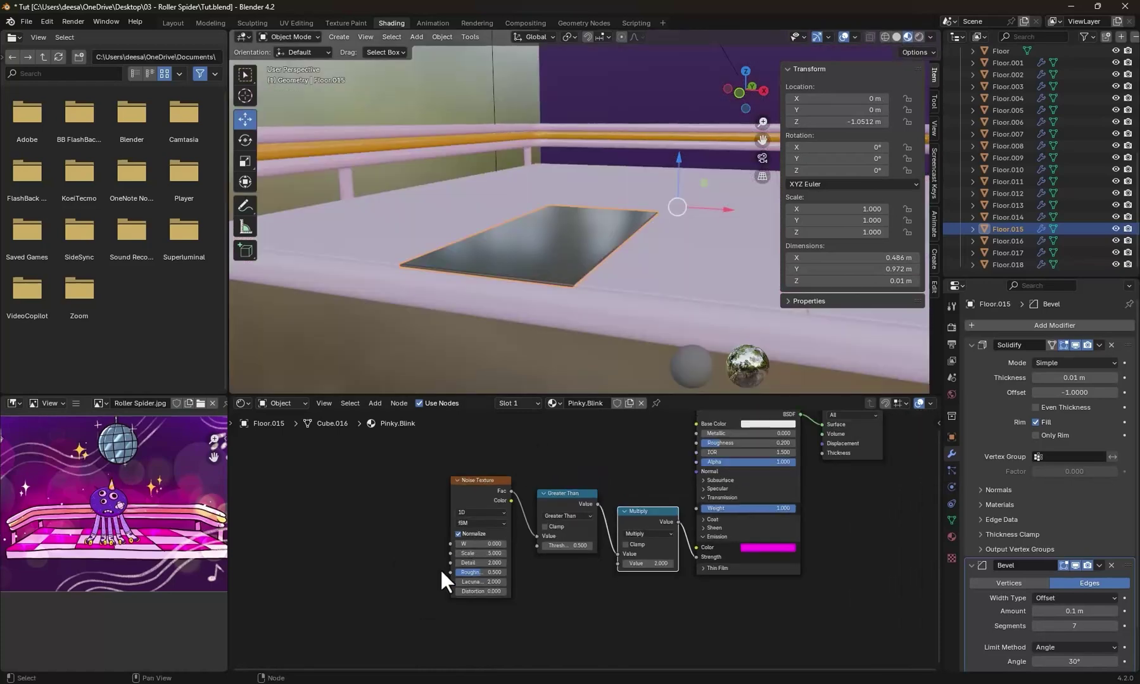
drag(549, 562, 486, 530)
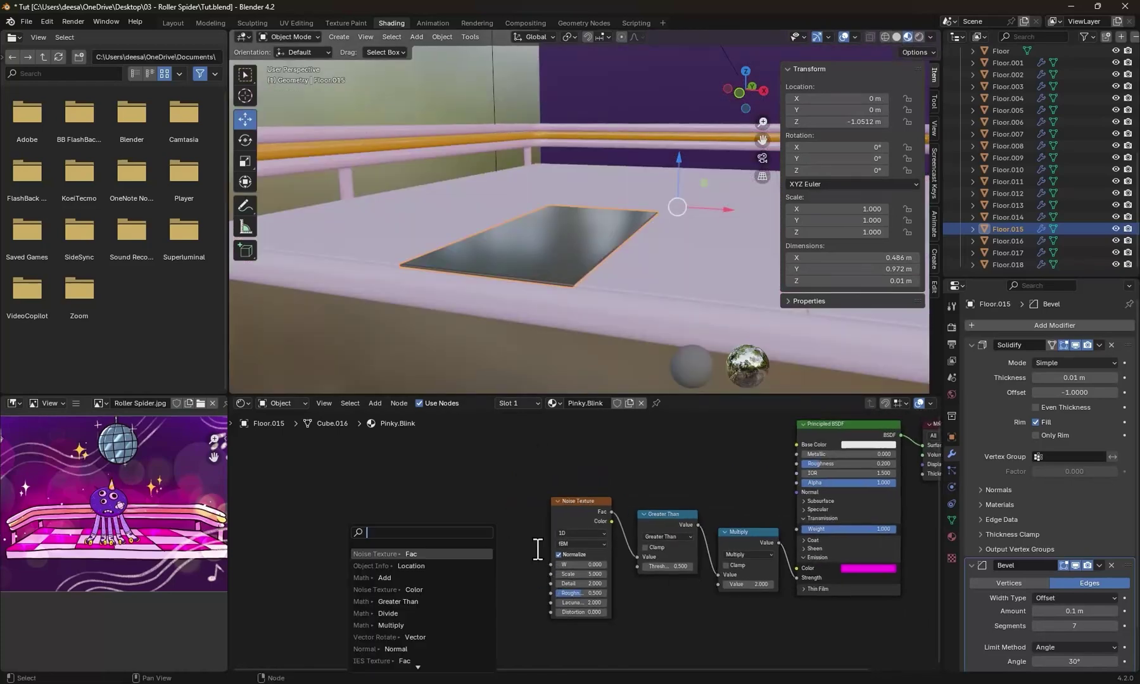
text(math)
click(385, 554)
scroll(442, 564, up, 3)
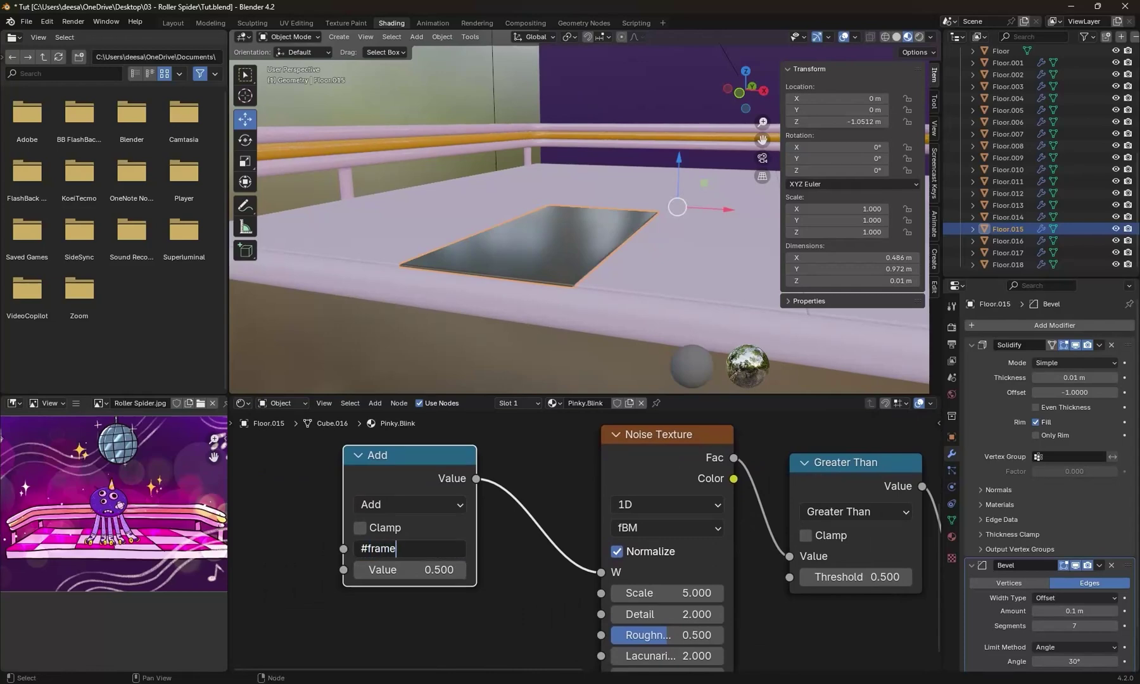
scroll(489, 555, down, 3)
- Link an Object Info node's Random output into the Add node's Value input
middle_drag(490, 575, 504, 579)
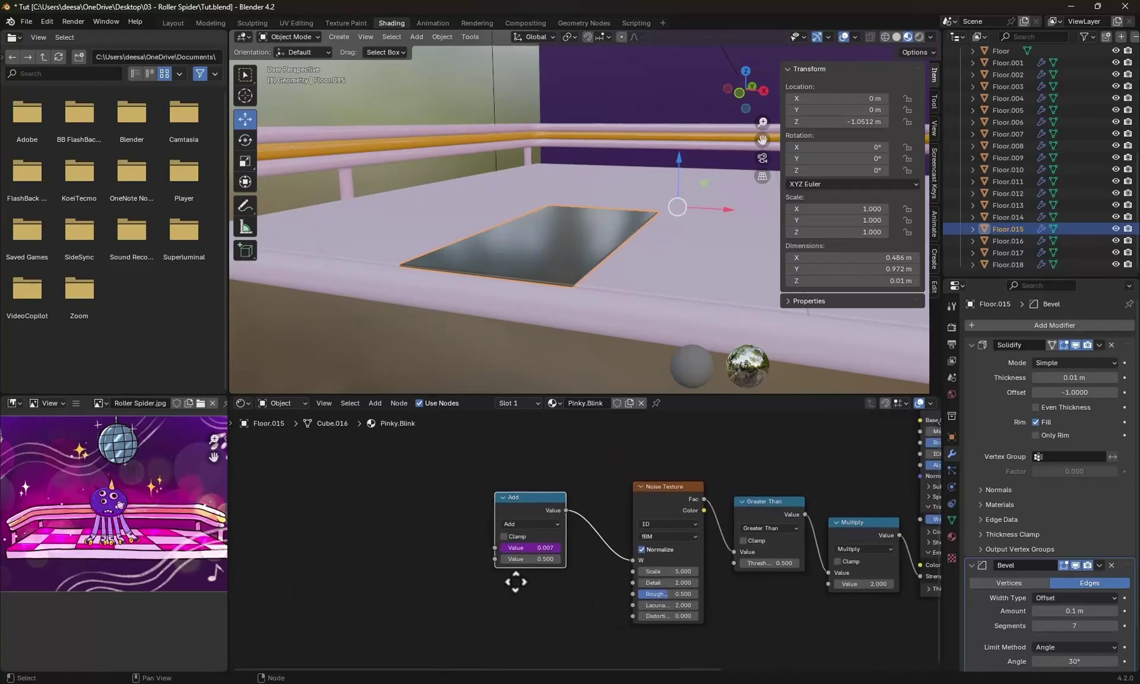
key(shift+a)
text(object info)
key(Return)
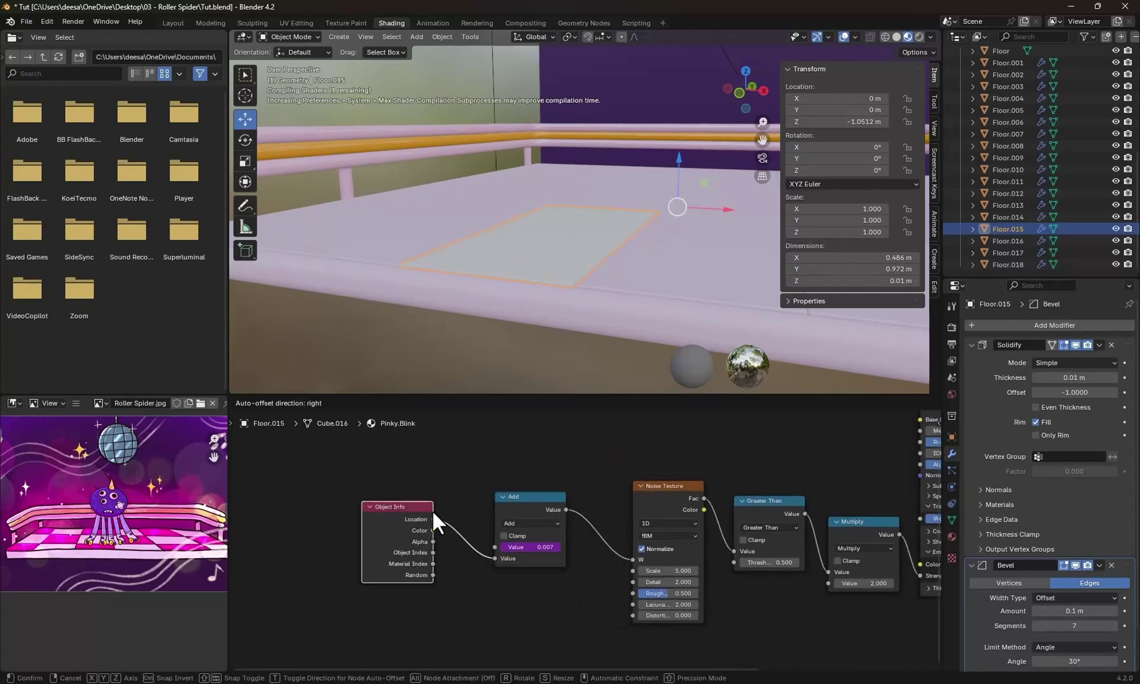
click(412, 487)
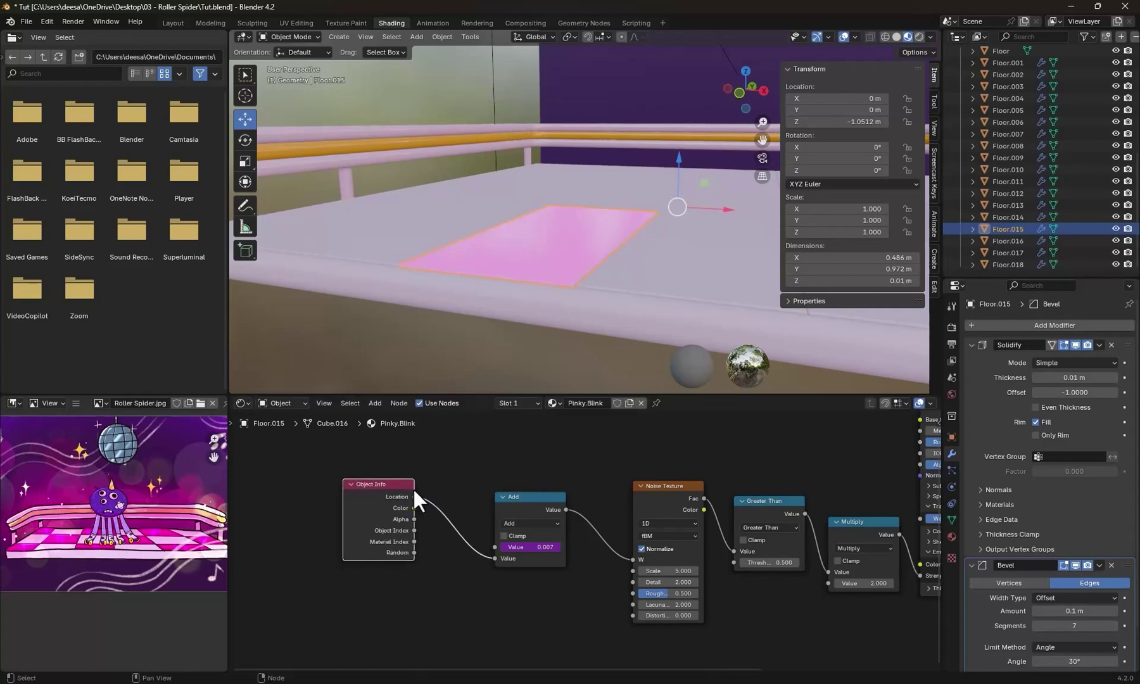
drag(494, 547, 472, 570)
click(492, 558)
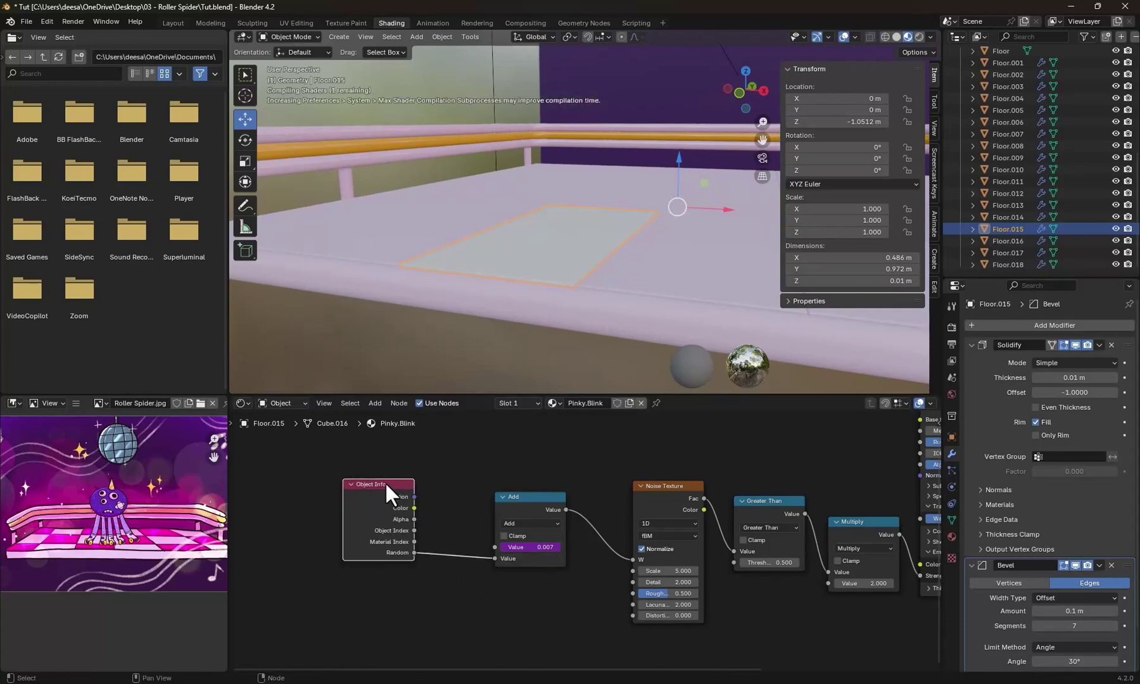
drag(385, 485, 402, 470)
- Link the Pinky.Blink material from the pink tile to six other selected tiles
mouse_move(516, 299)
middle_down()
mouse_move(553, 326)
mouse_move(551, 312)
mouse_move(577, 355)
middle_up()
shift+click(675, 289)
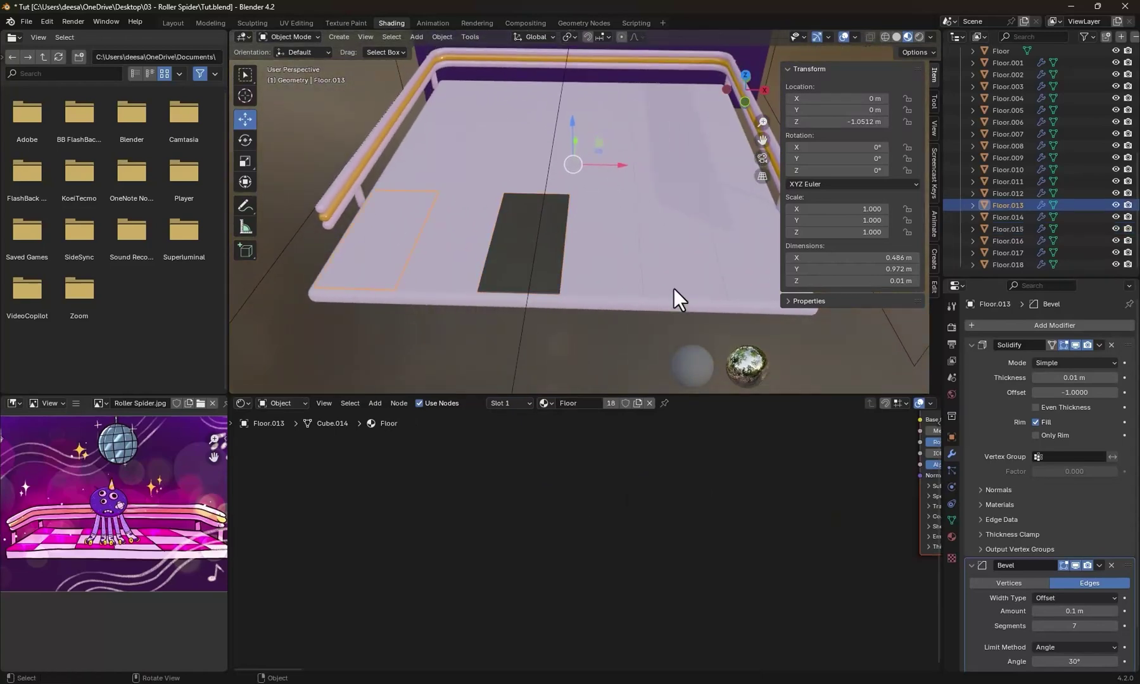
shift+click(617, 254)
shift+click(733, 178)
shift+click(535, 172)
shift+click(457, 105)
shift+click(649, 104)
shift+click(518, 238)
key(ctrl+l)
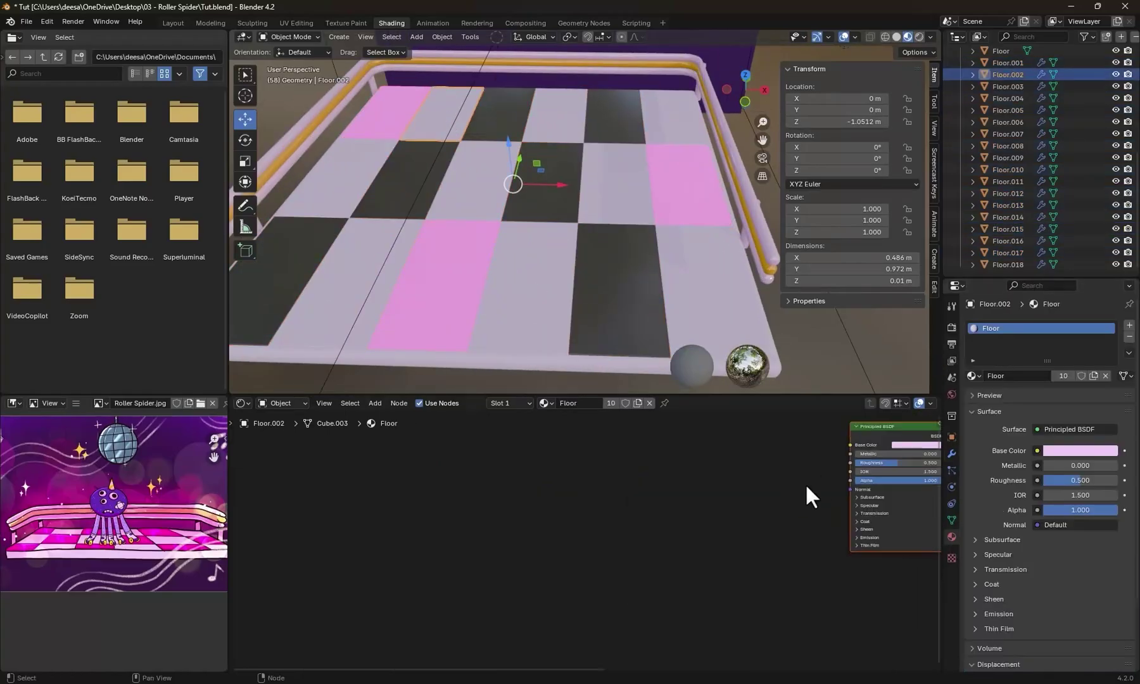
- Give Floor.002 a Pinky.Blink copy, Whitey.Blink, with pale-pink emission, and preview playback
click(973, 375)
click(1003, 450)
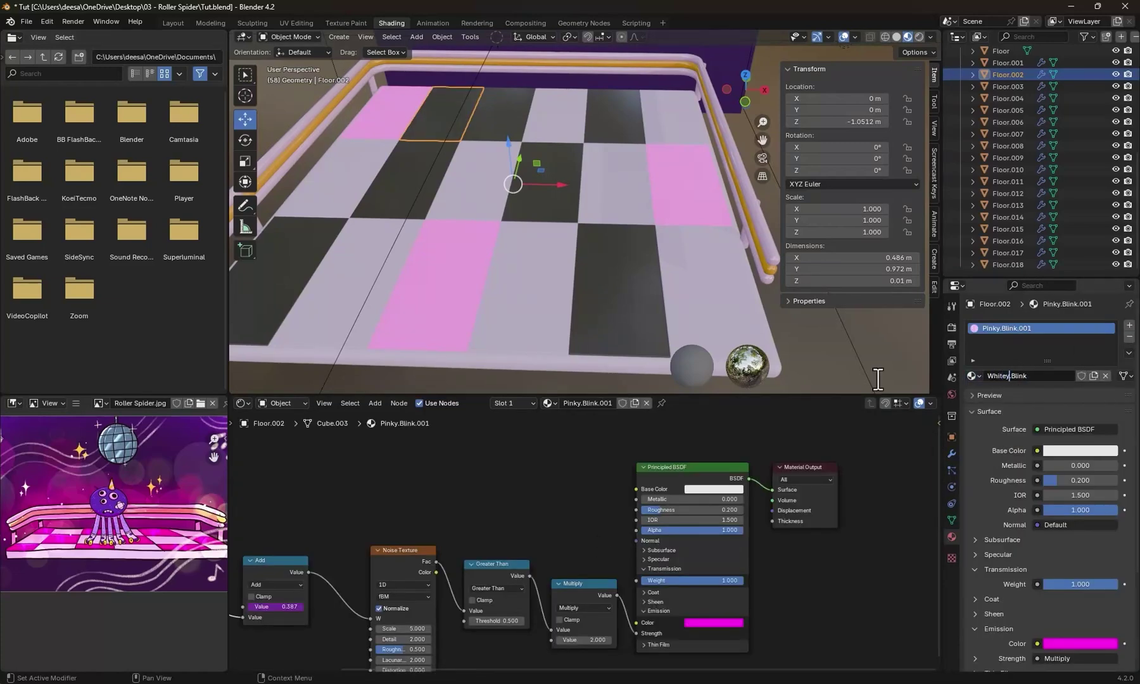
scroll(713, 615, up, 5)
click(624, 549)
drag(722, 486, 642, 489)
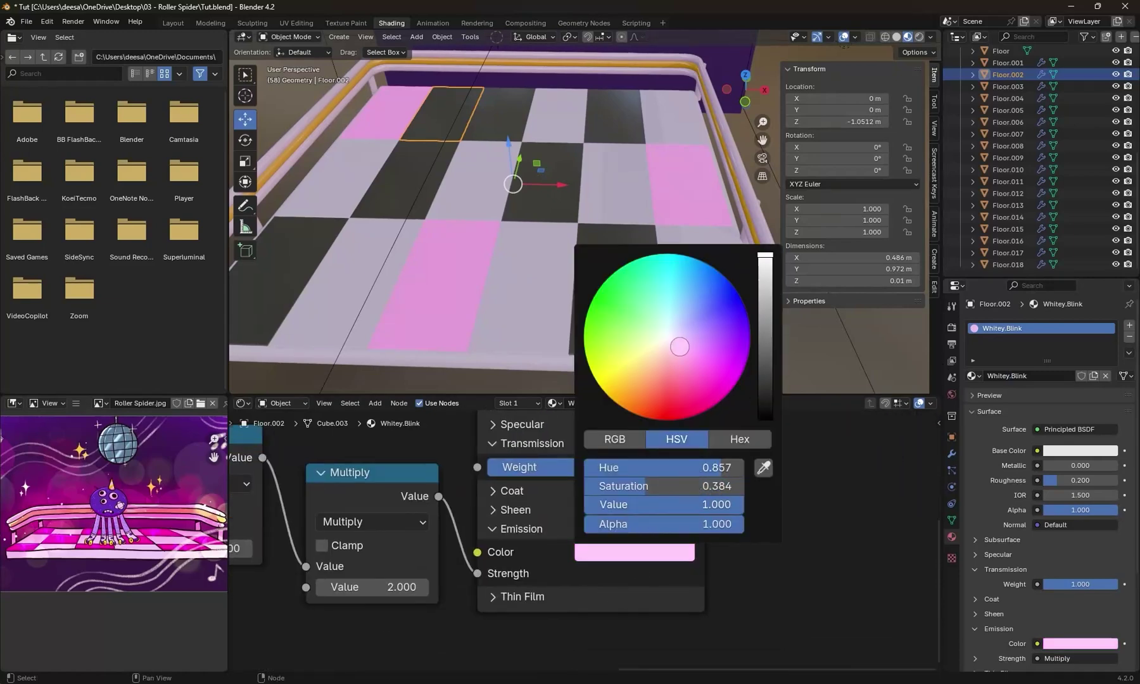
scroll(557, 512, down, 5)
key(space)
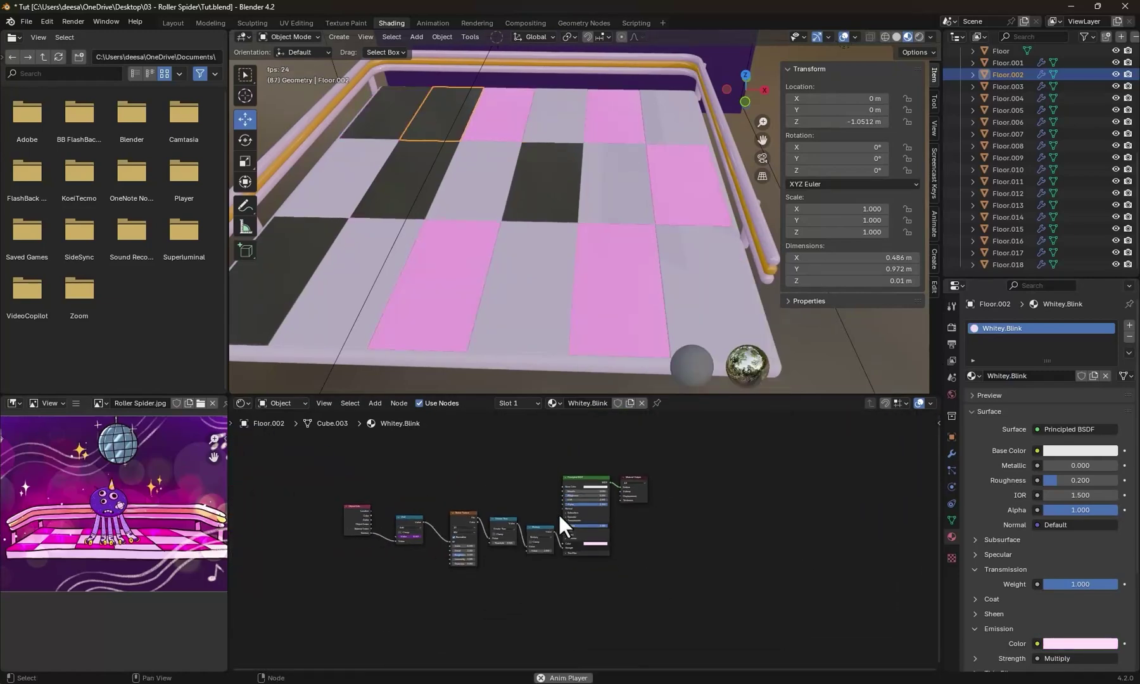
- Link Whitey.Blink from its tile to the four other selected white tiles
shift+click(664, 119)
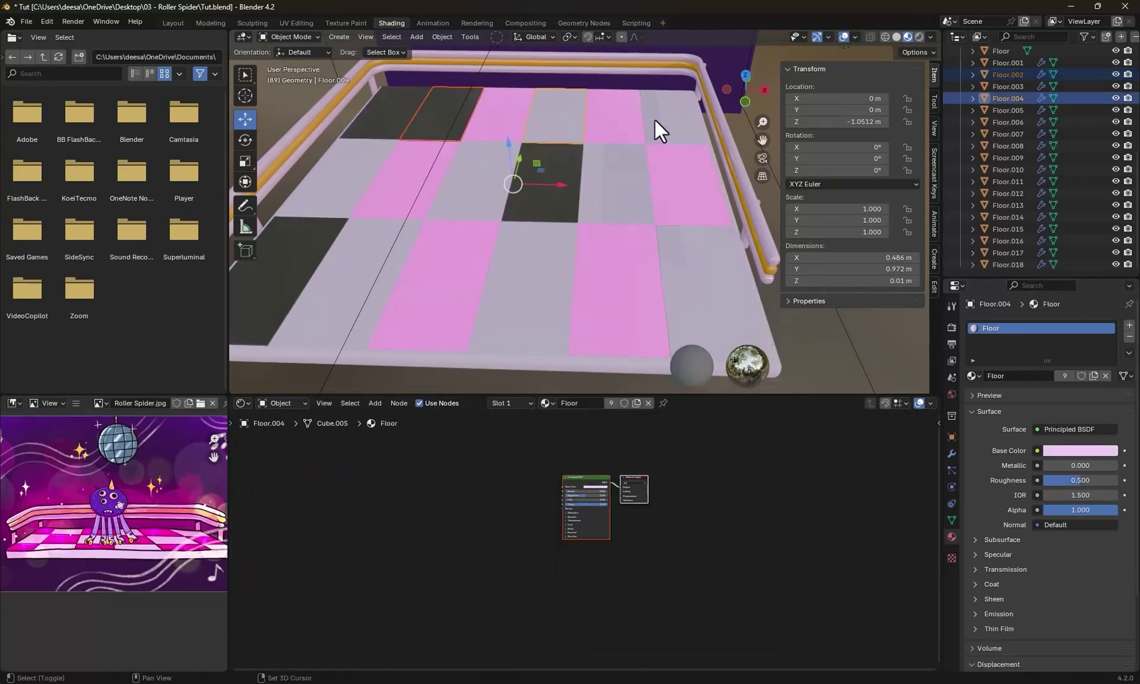
shift+click(493, 175)
shift+click(369, 264)
shift+click(738, 295)
scroll(595, 274, down, 3)
middle_drag(595, 275, 570, 250)
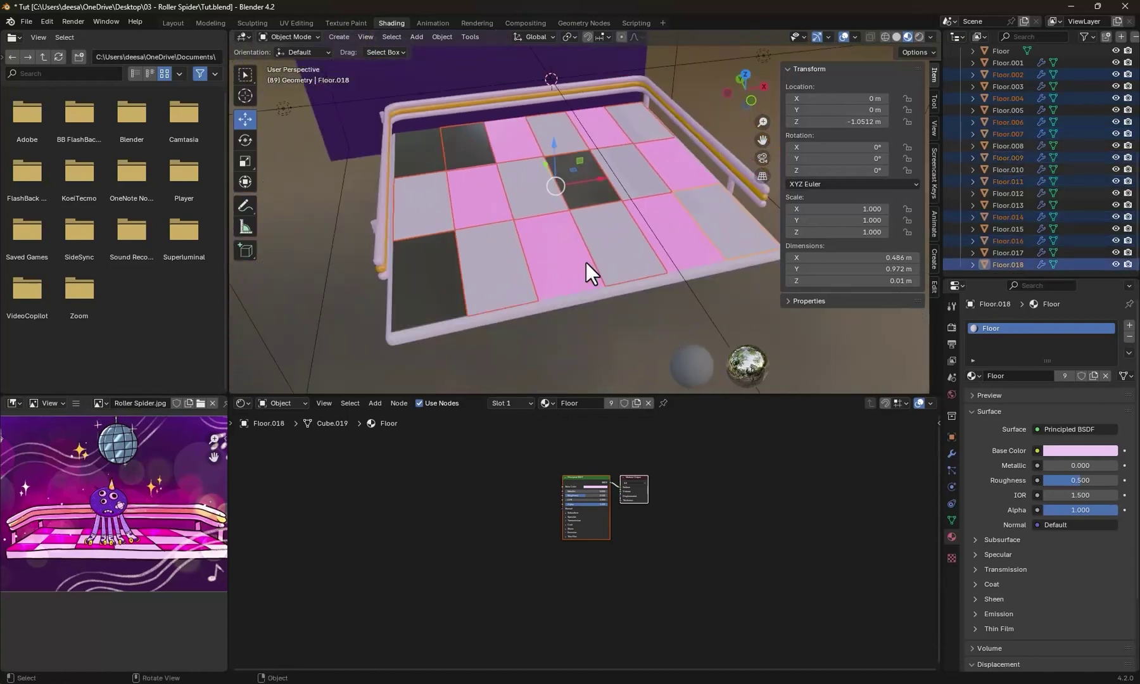
shift+click(474, 147)
key(ctrl+l)
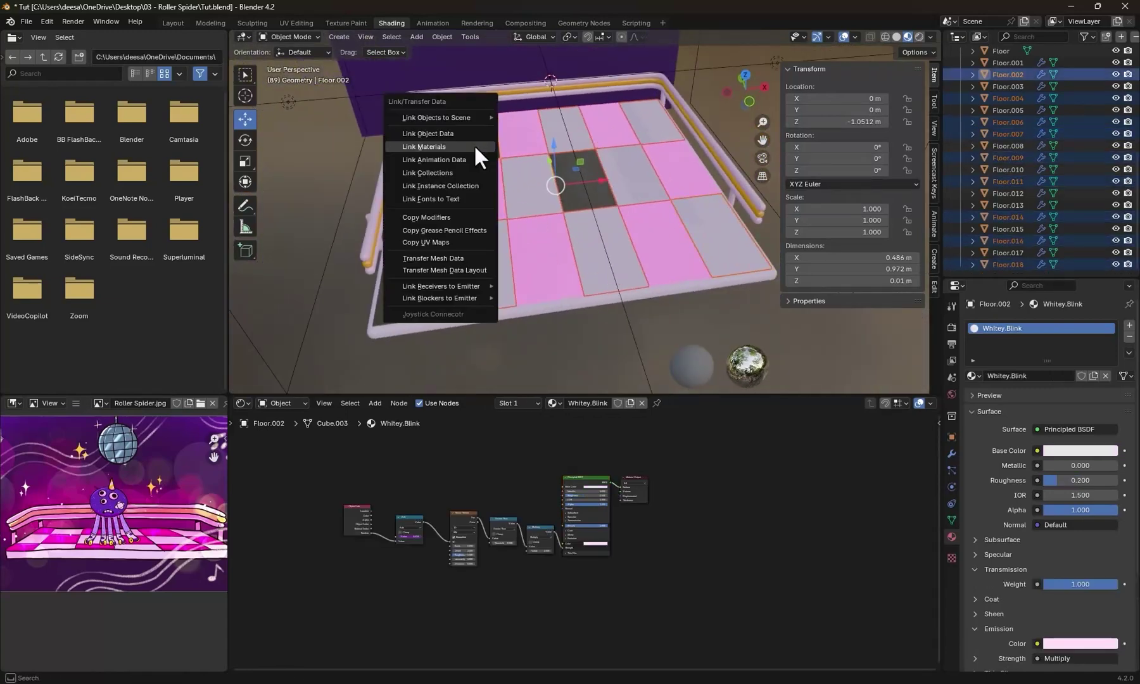
click(474, 145)
- Play the animation in Rendered shading to watch the pink and white blinking
middle_drag(679, 284, 637, 267)
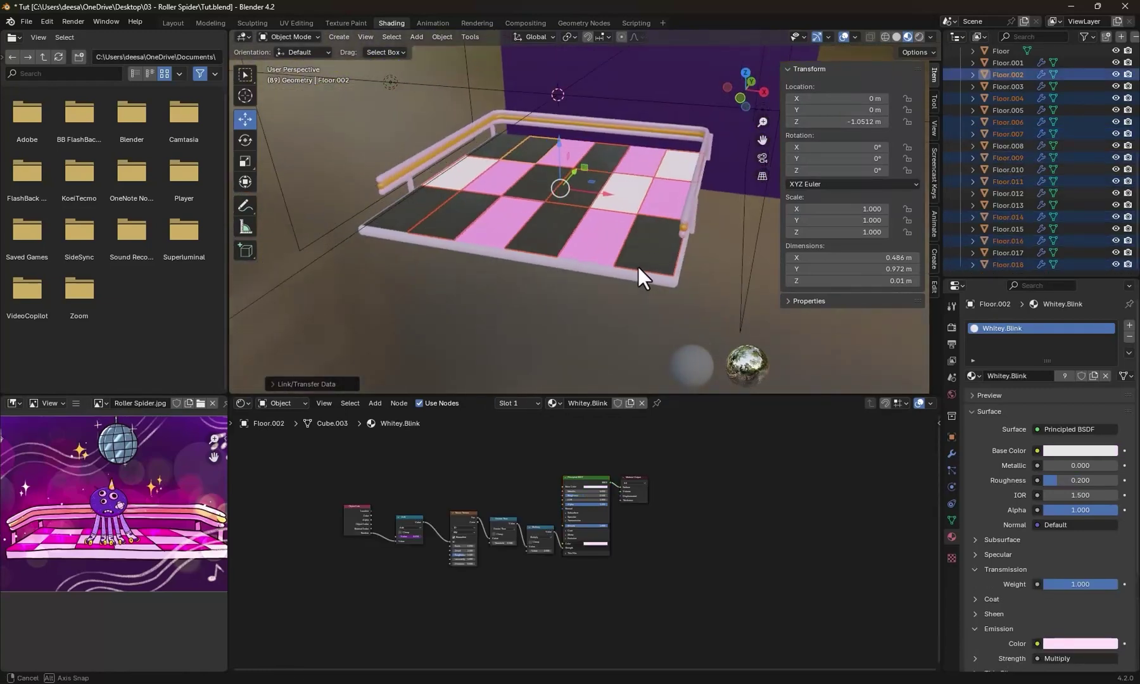
click(919, 34)
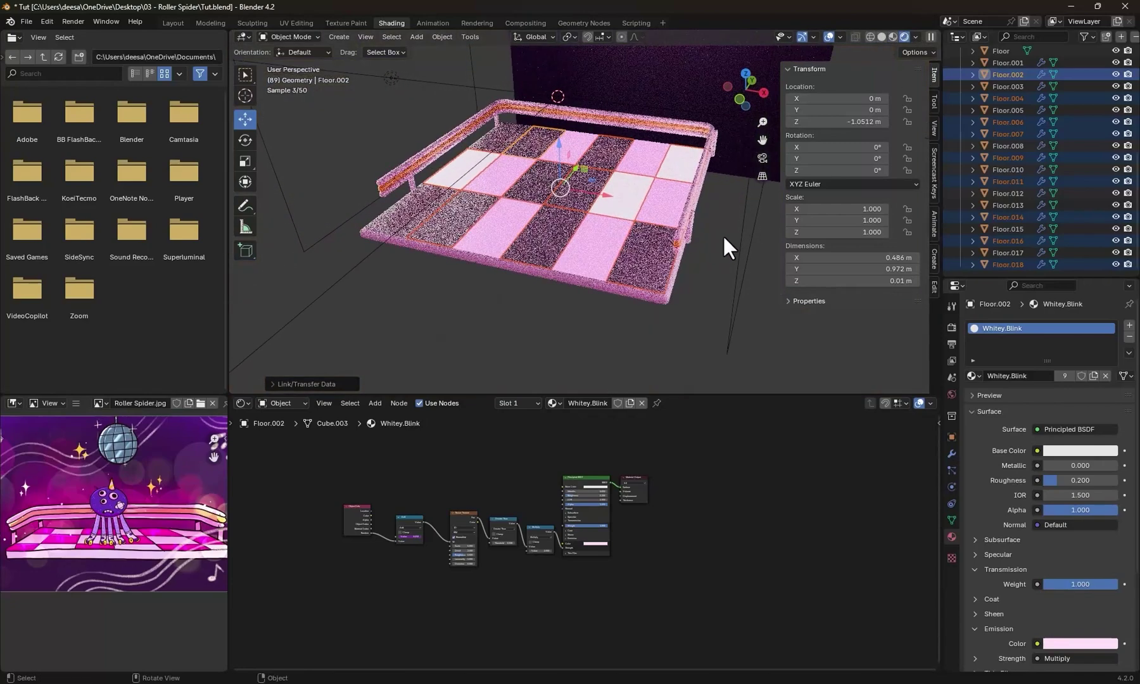
key(space)
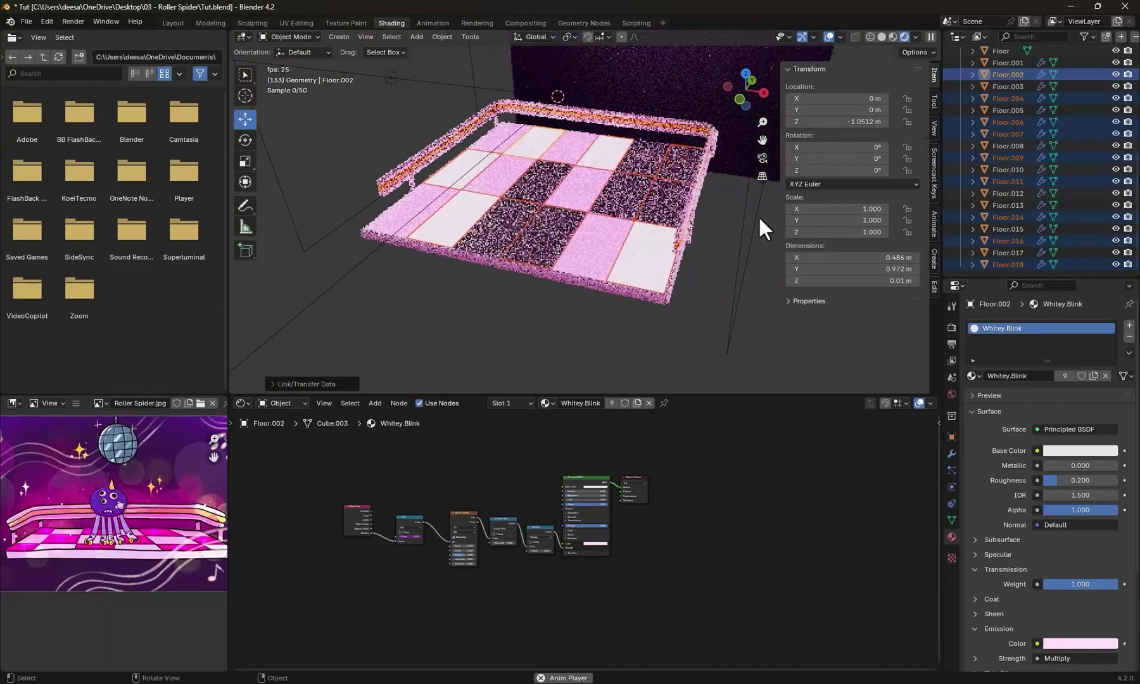
key(space)
middle_drag(693, 247, 663, 256)
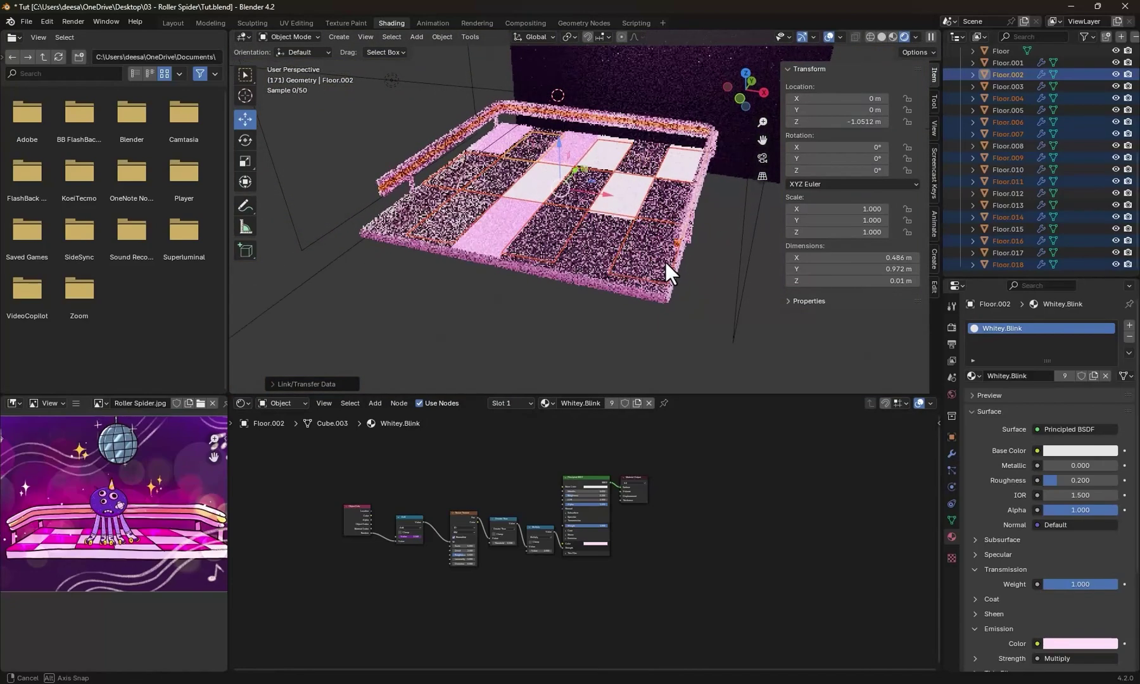
- Enlarge the bottom area, make it the Compositor, and enable Use Nodes
click(893, 38)
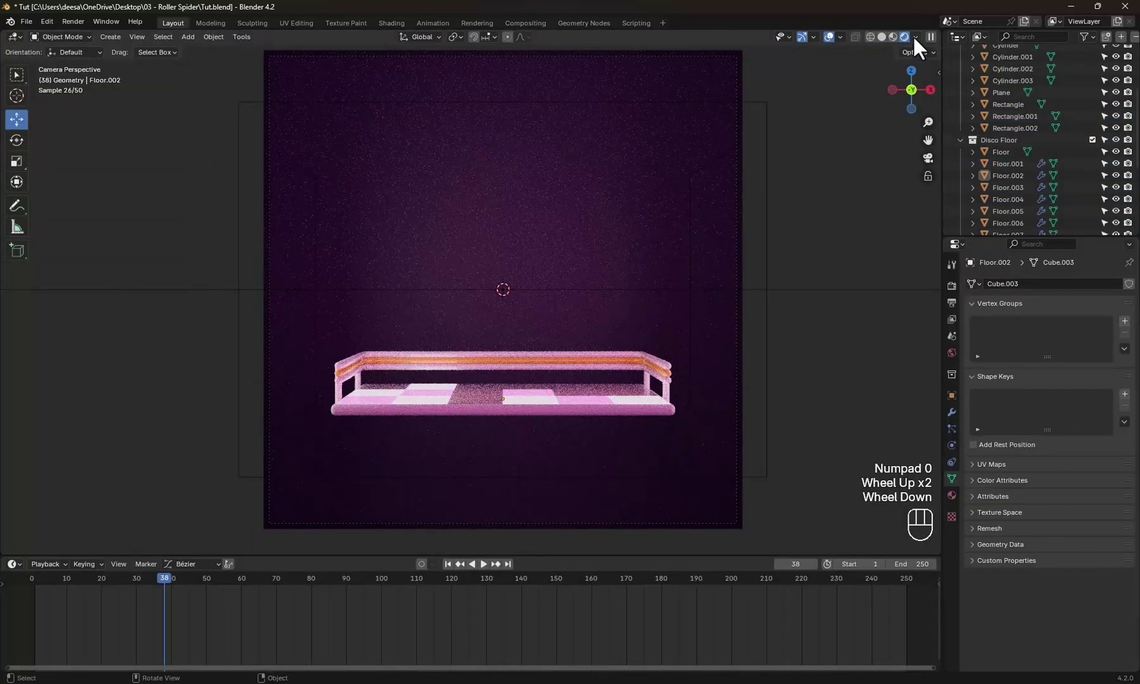
click(915, 37)
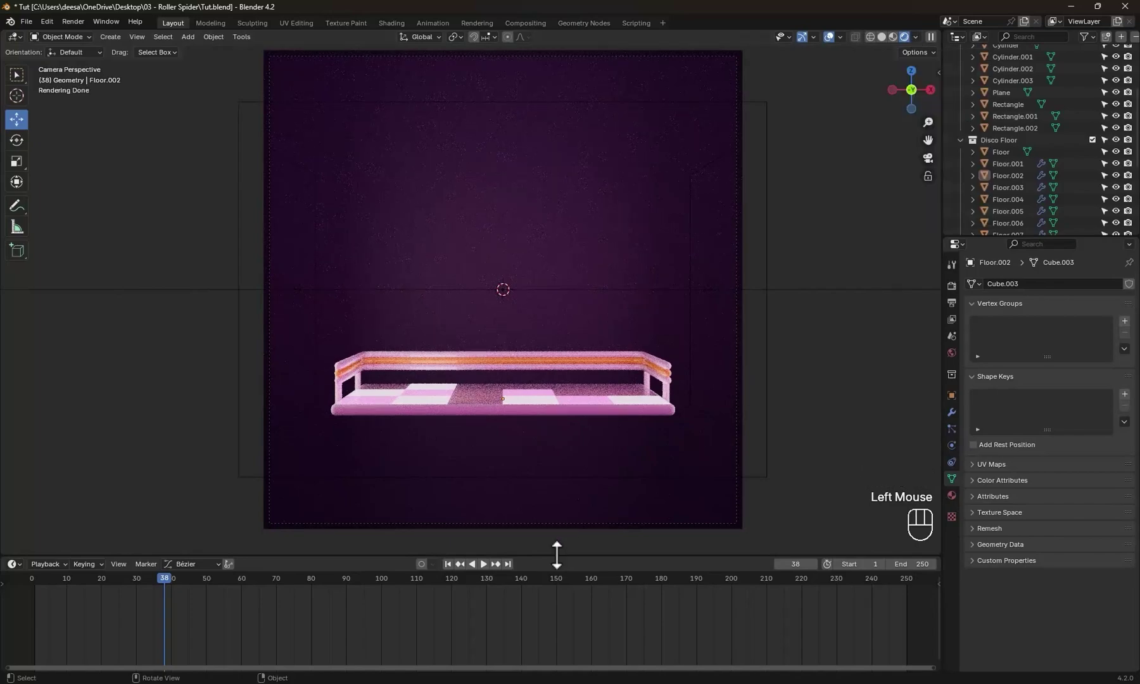
drag(559, 553, 558, 367)
click(12, 375)
click(98, 445)
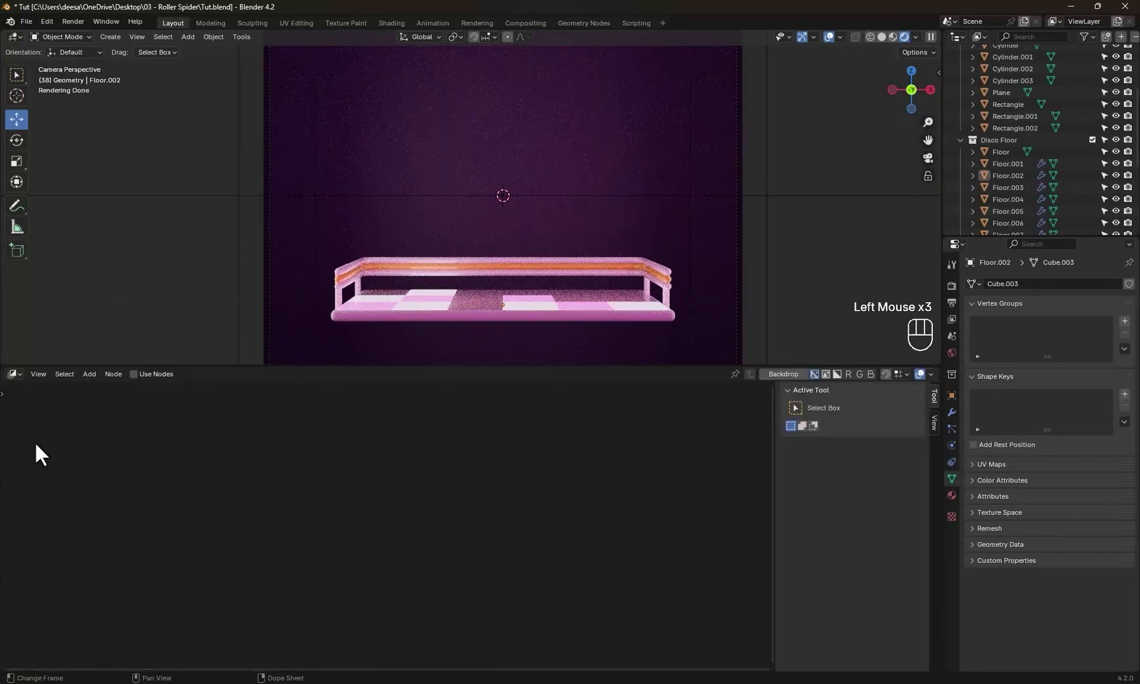
click(134, 374)
scroll(269, 503, up, 2)
scroll(269, 503, down, 1)
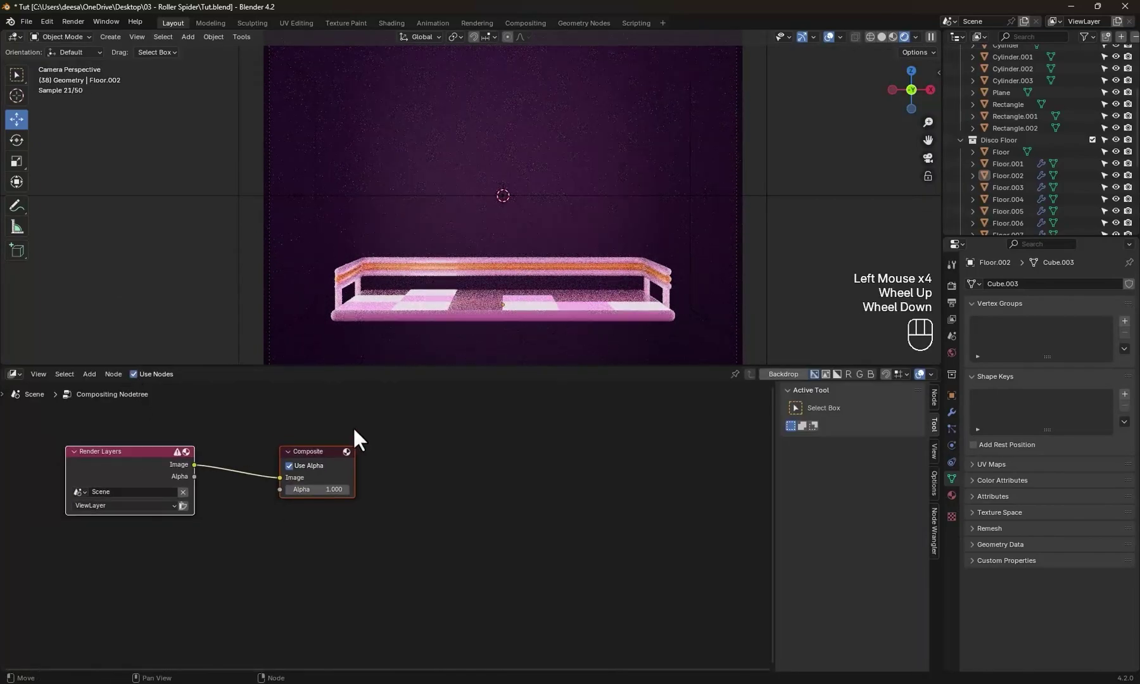
- Add a Fog Glow Glare node of size 9 between Render Layers and Composite
click(304, 463)
key(g)
click(632, 526)
key(shift+a)
click(346, 484)
click(392, 507)
click(282, 434)
click(318, 456)
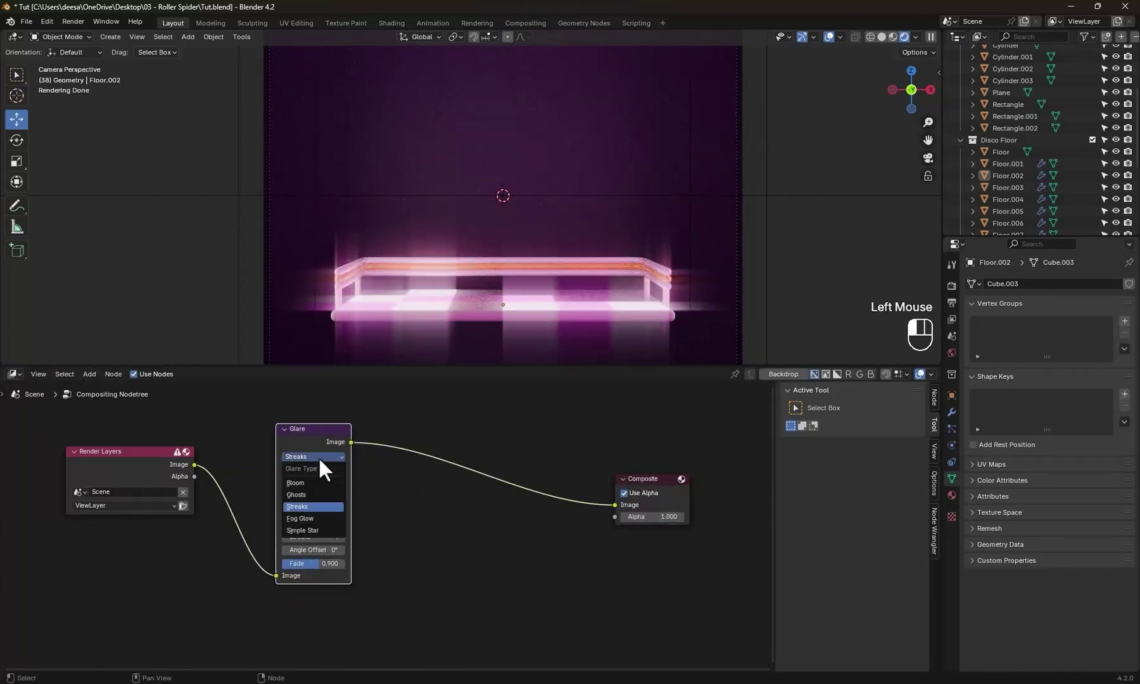
click(303, 518)
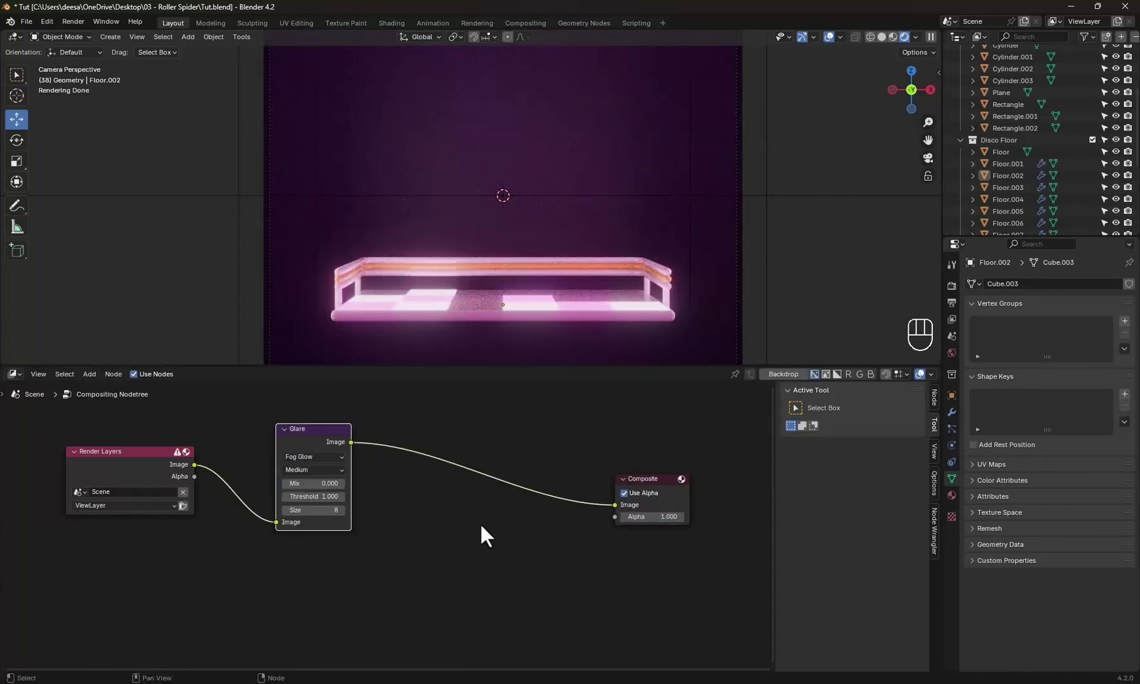
click(341, 510)
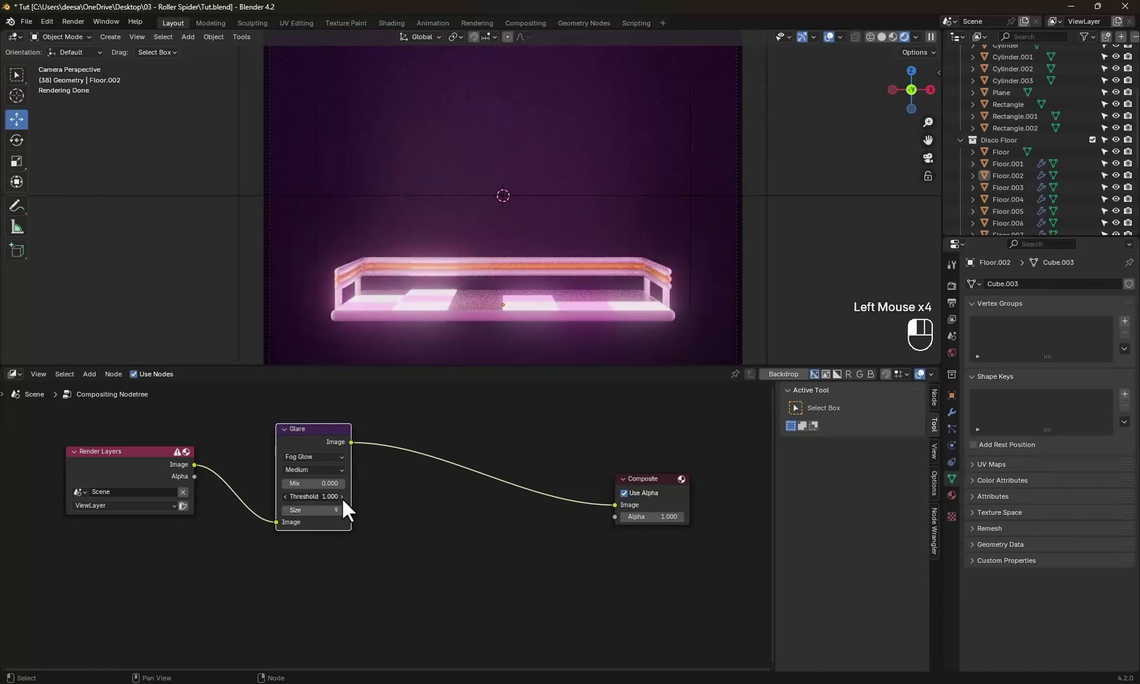
- Add a Lens Distortion node with 0.1 dispersion between Glare and Composite
middle_drag(463, 527, 440, 532)
key(shift+a)
click(412, 483)
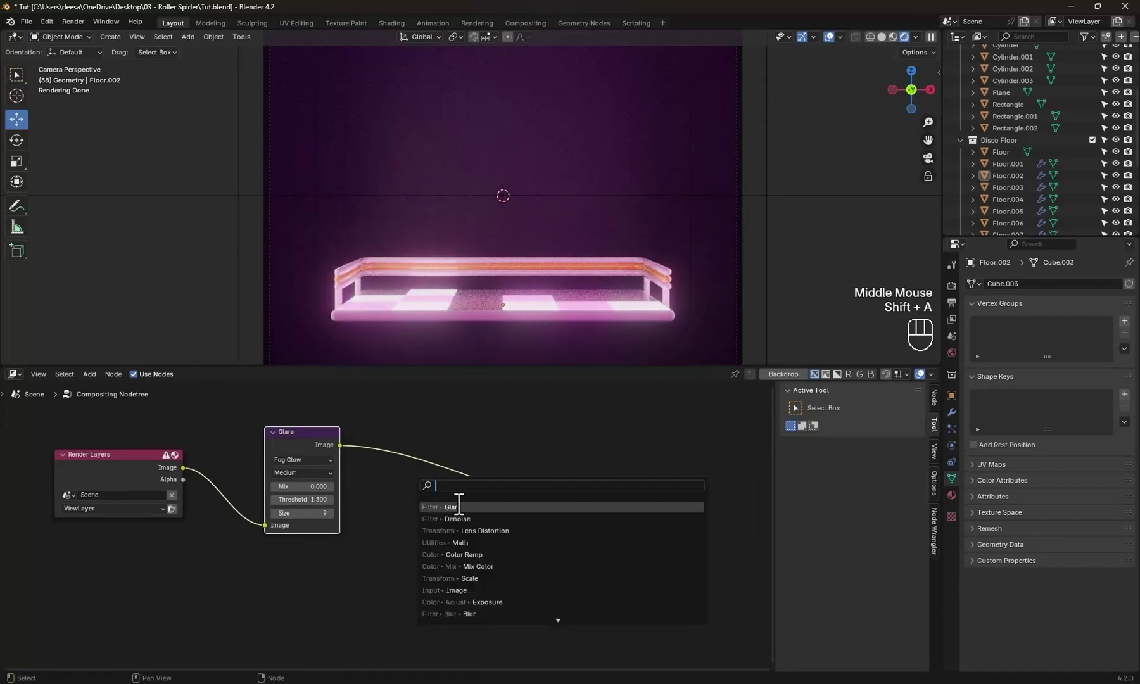
click(486, 531)
click(426, 499)
drag(455, 536, 481, 536)
scroll(577, 283, down, 1)
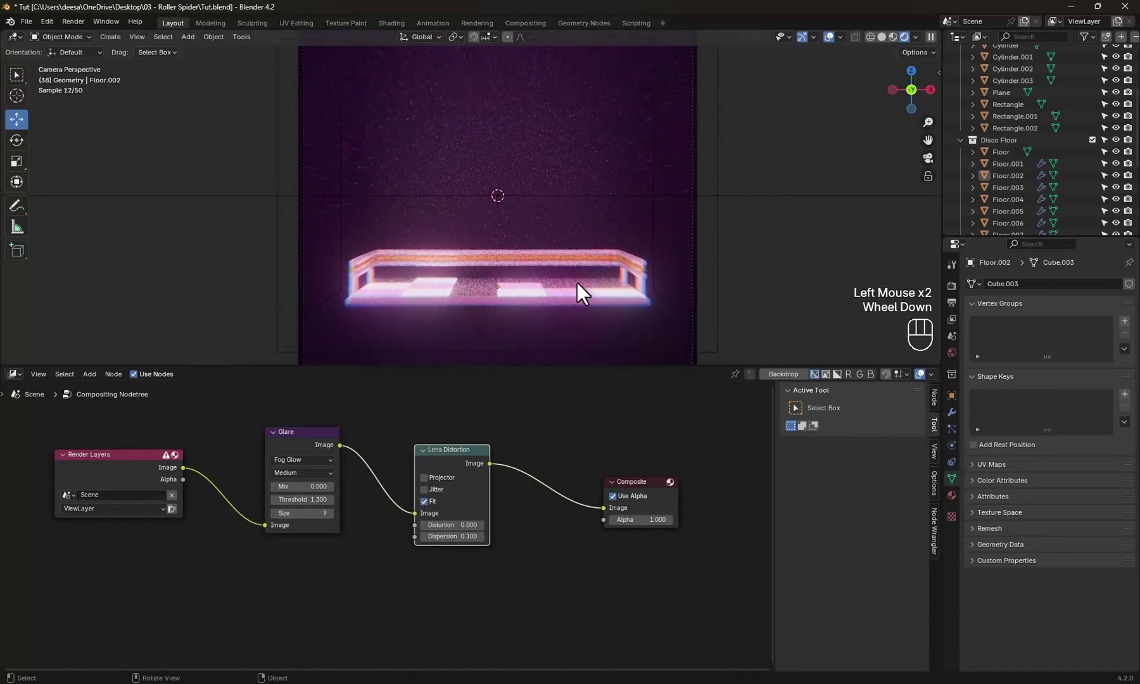
scroll(577, 283, up, 2)
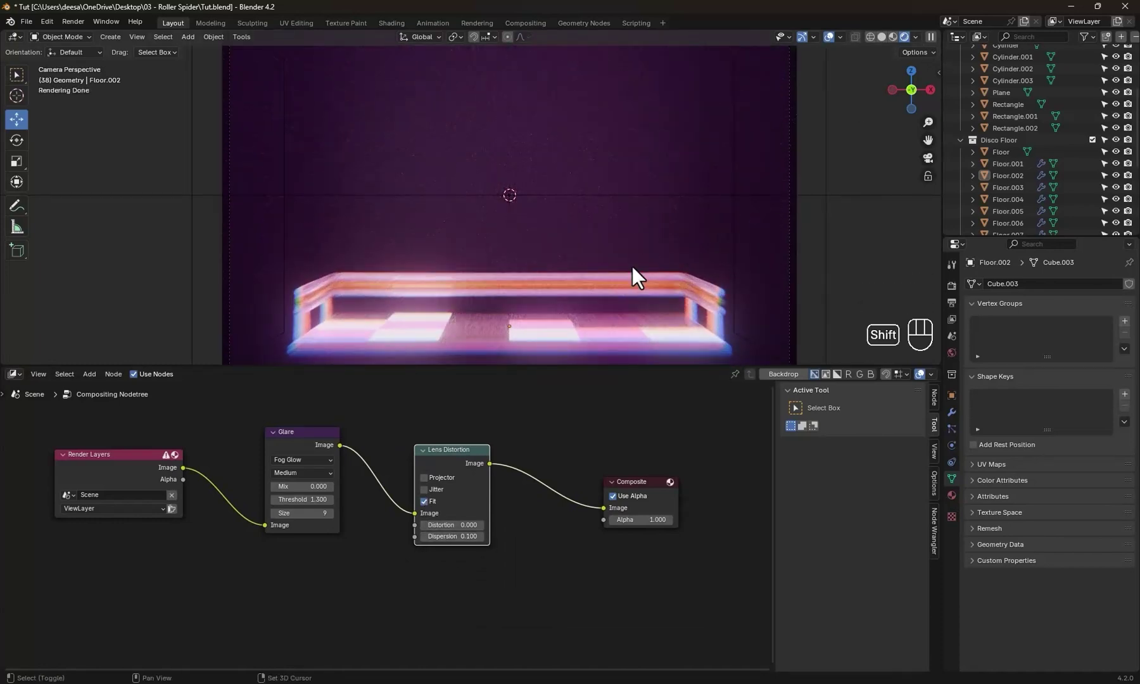